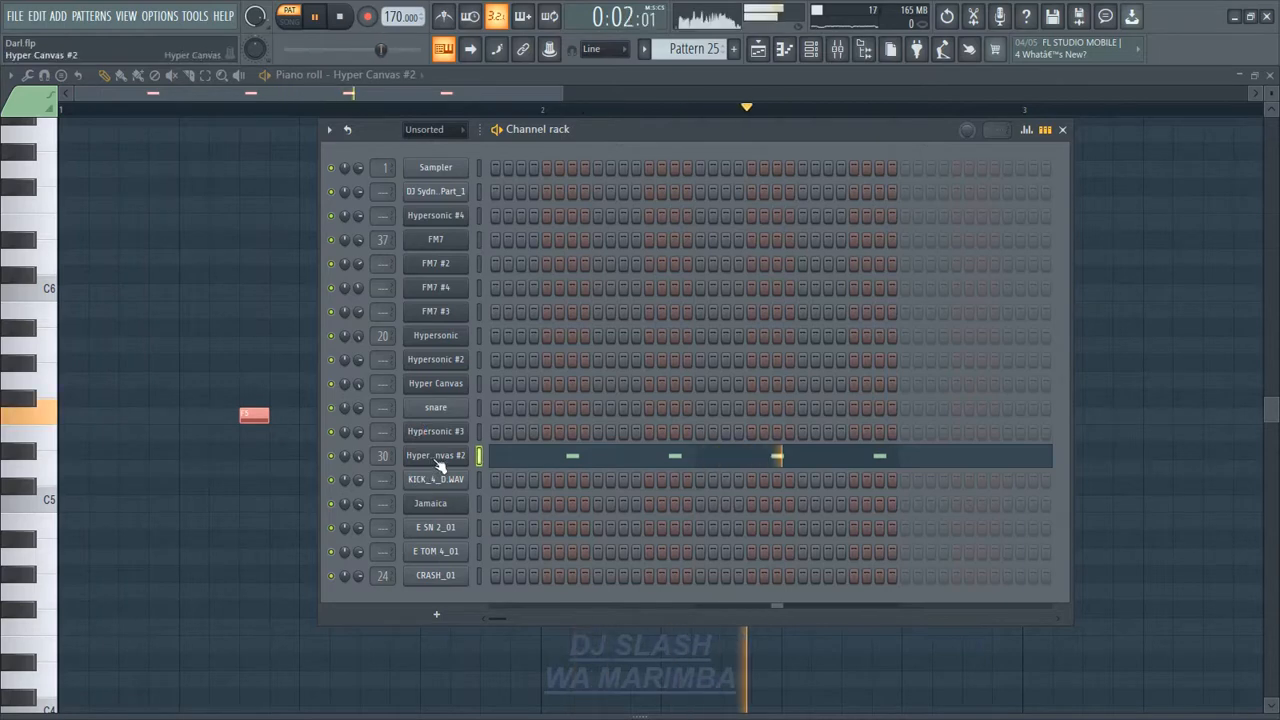
Load the Brass 1 preset (062 000) into part 01 of the Hyper Canvas #2 channel's instrument.
click(438, 463)
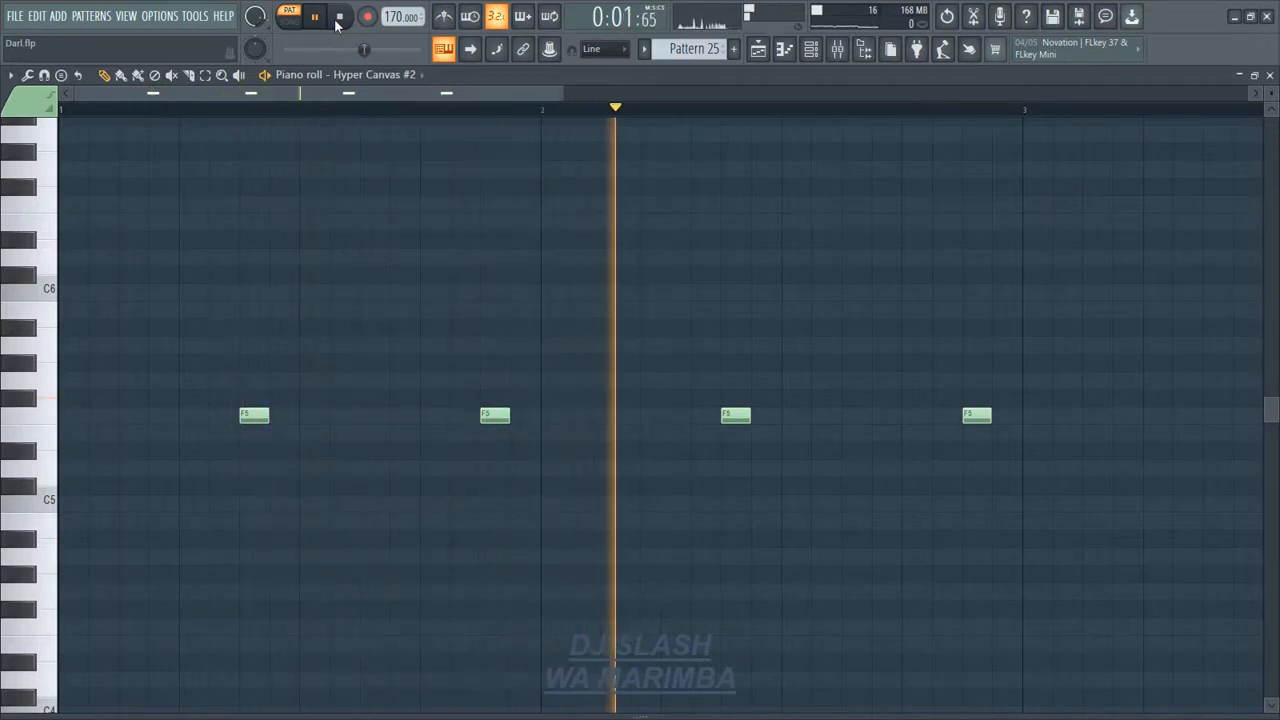
key(F6)
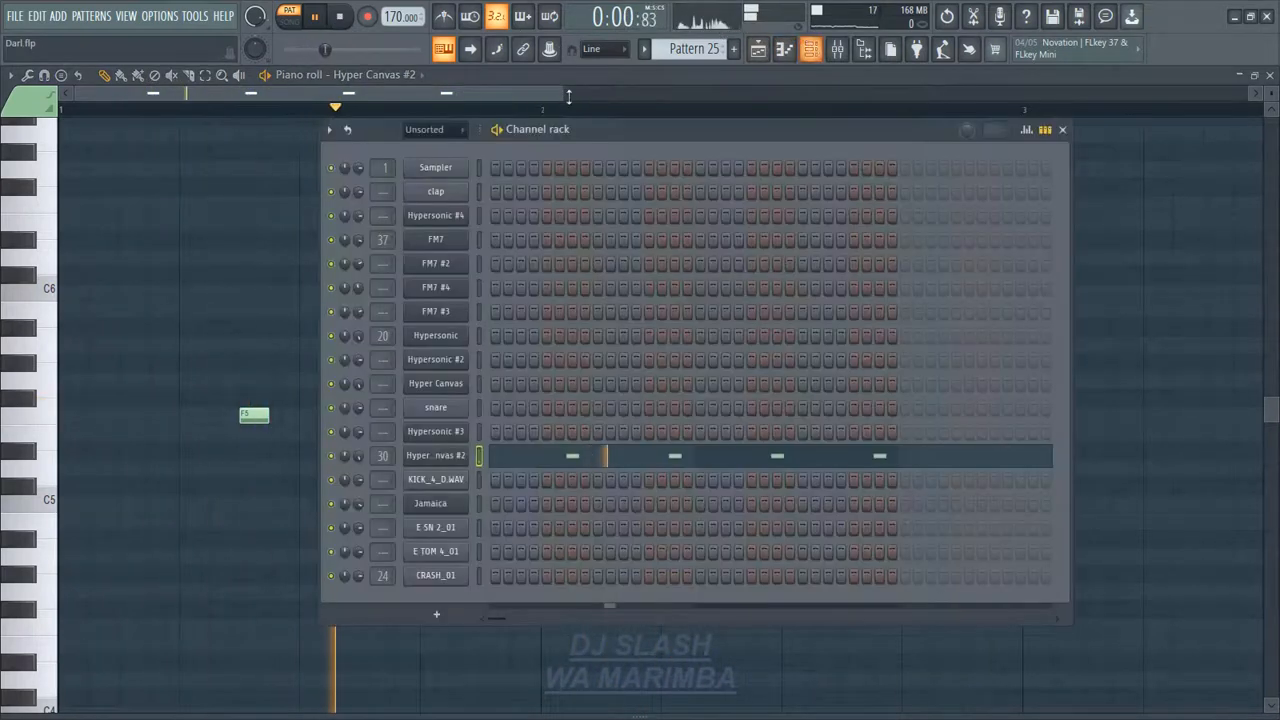
click(446, 461)
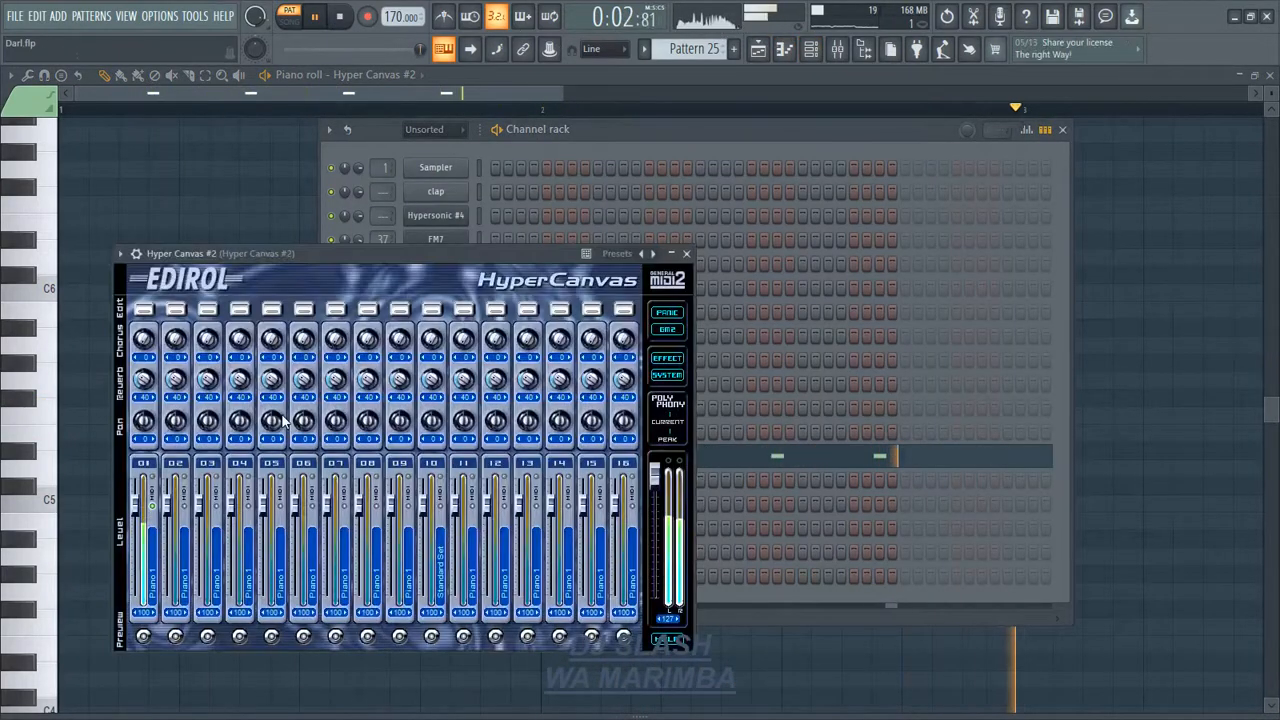
click(145, 310)
click(373, 388)
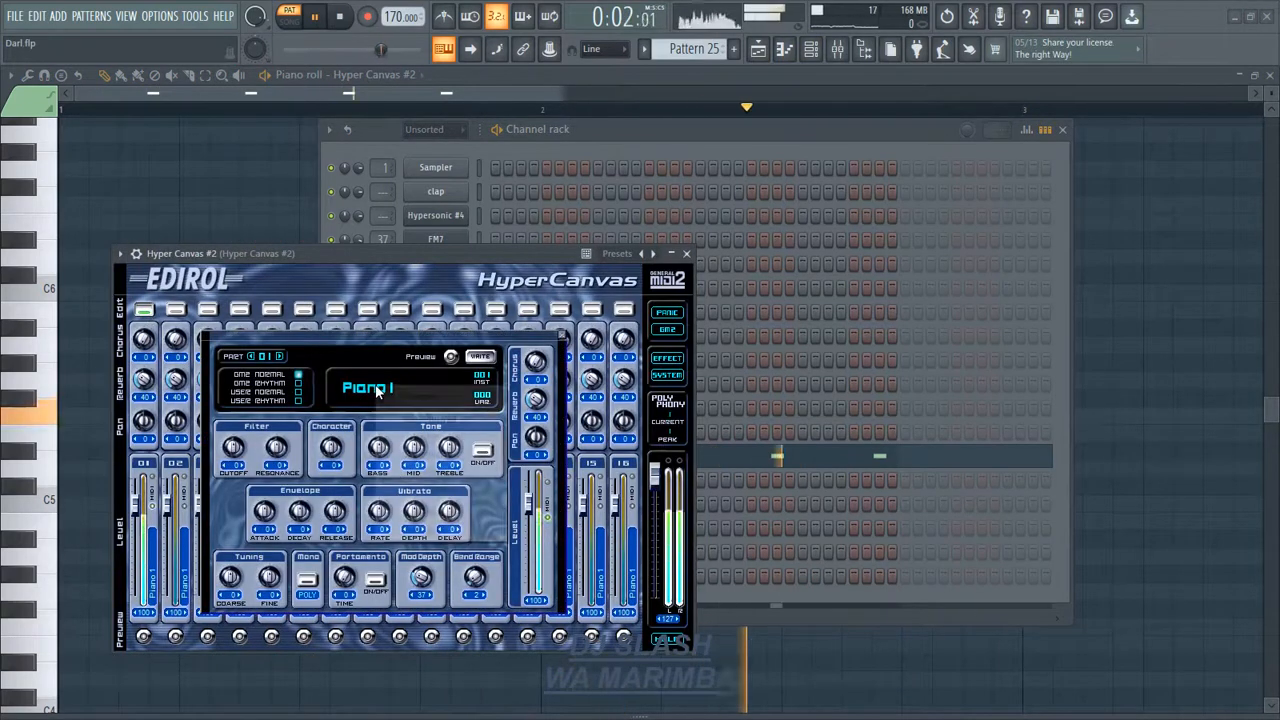
mouse_move(420, 396)
mouse_move(563, 519)
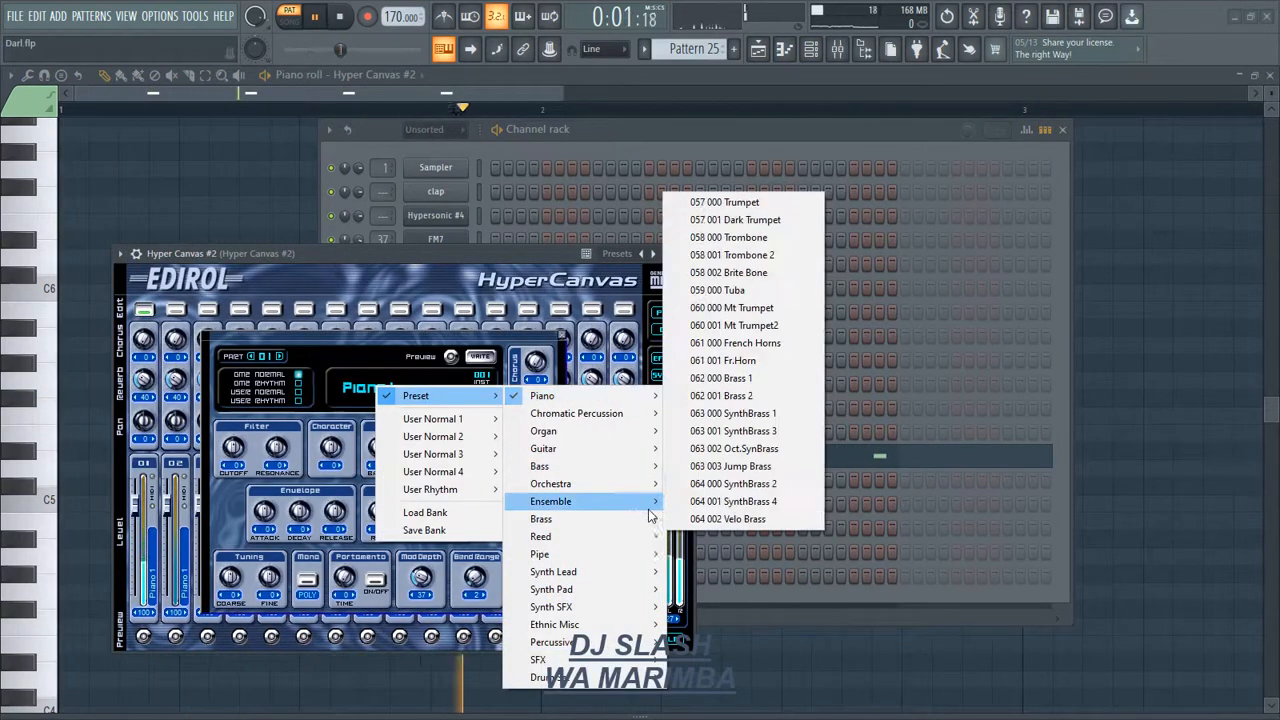
click(748, 396)
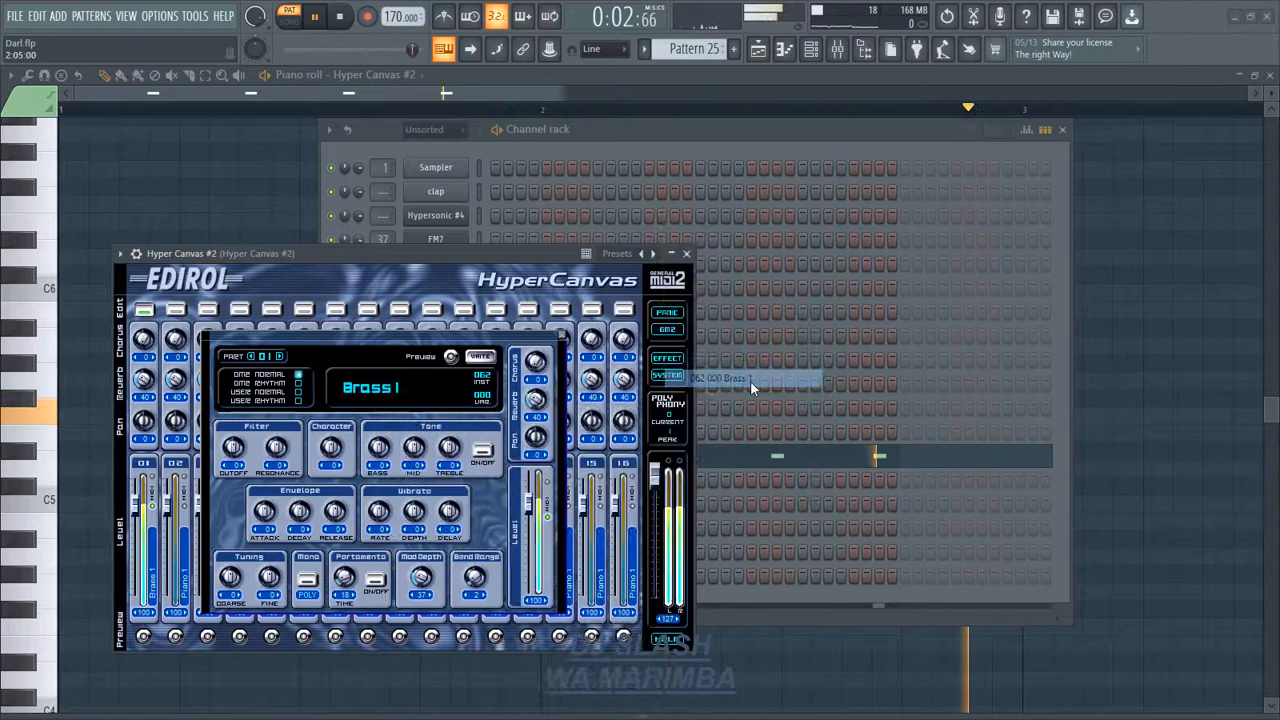
click(1187, 372)
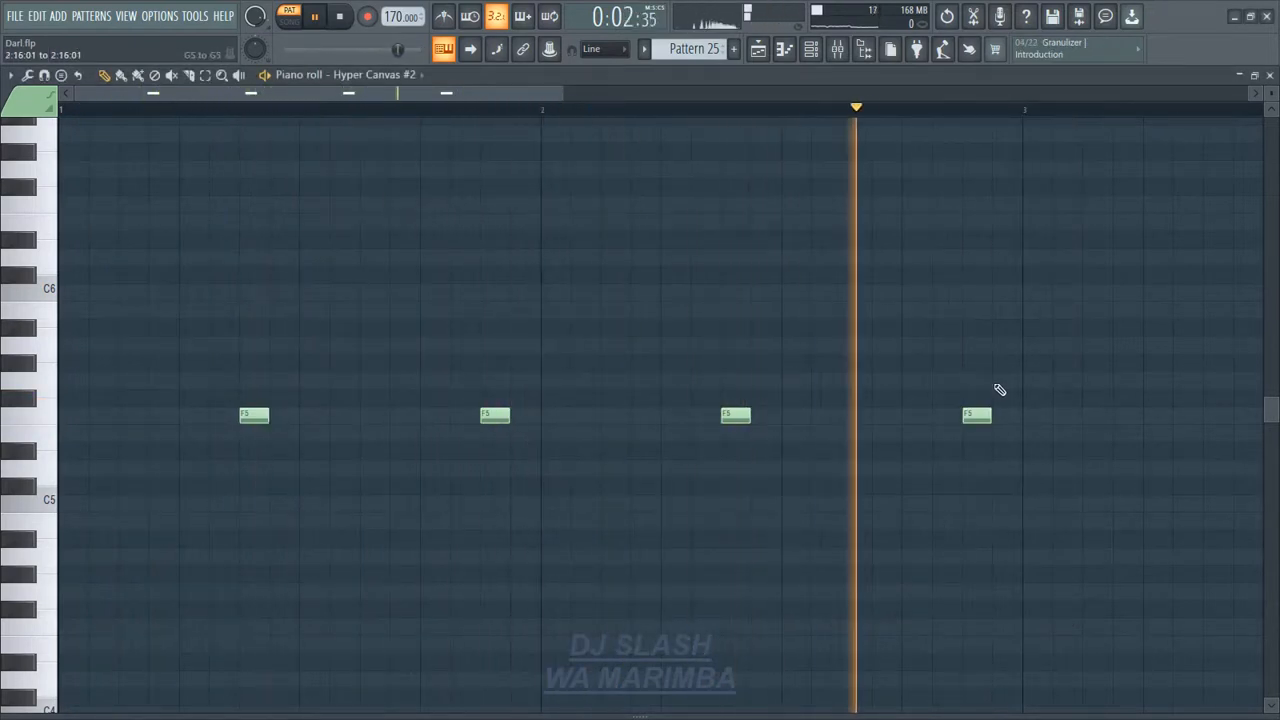
Lengthen the four F5 notes of Pattern 25 to two steps each and show the playlist.
drag(993, 373, 299, 416)
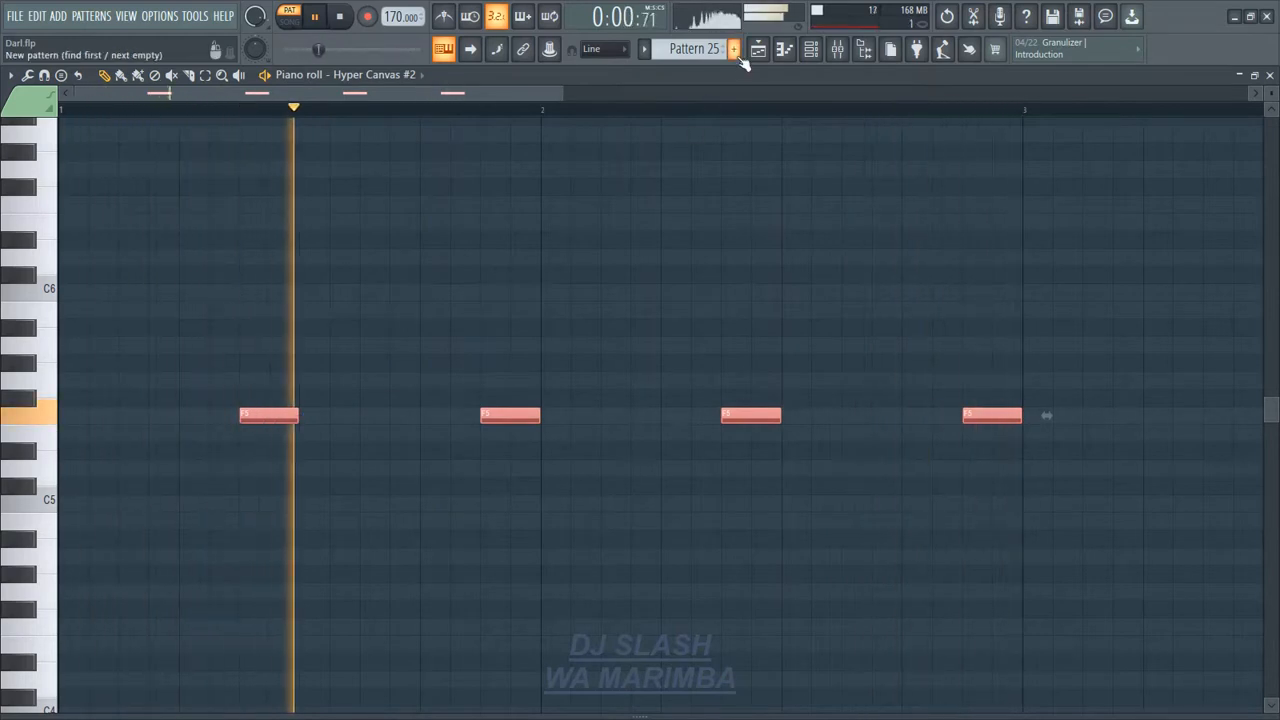
click(770, 47)
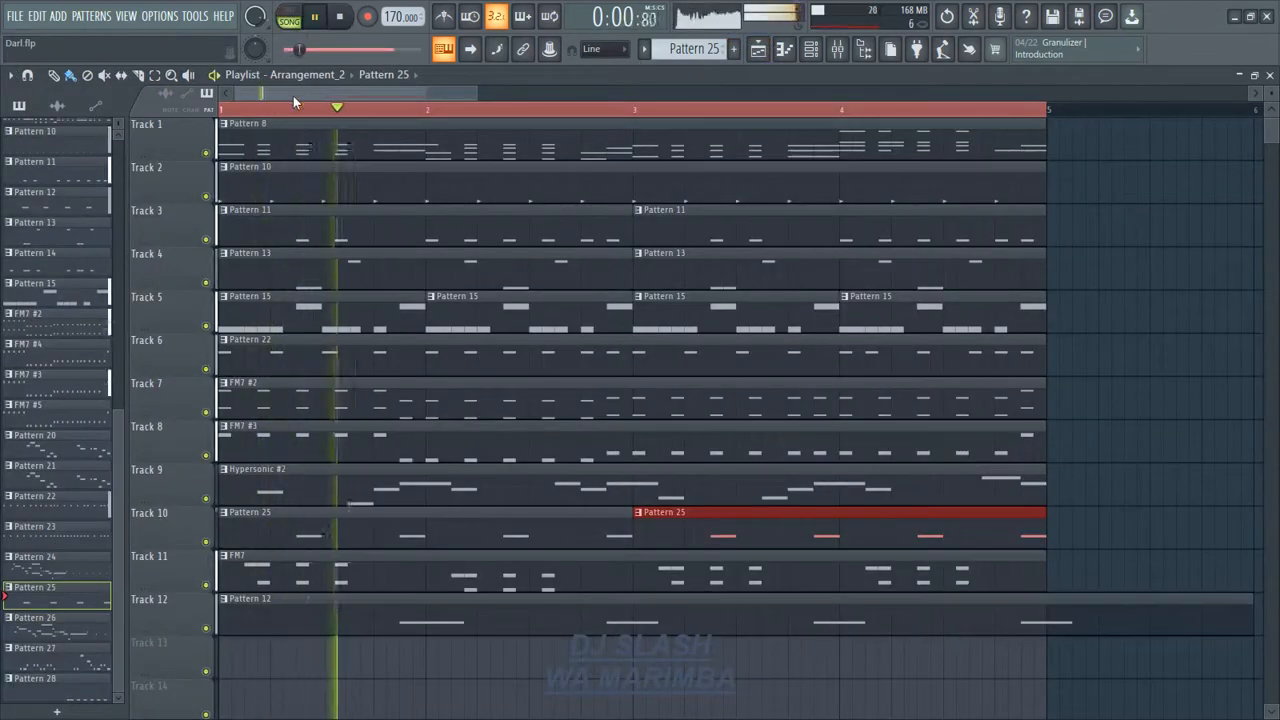
Mute Track 9, Track 7 and Track 8 in the playlist.
scroll(293, 95, down, 2)
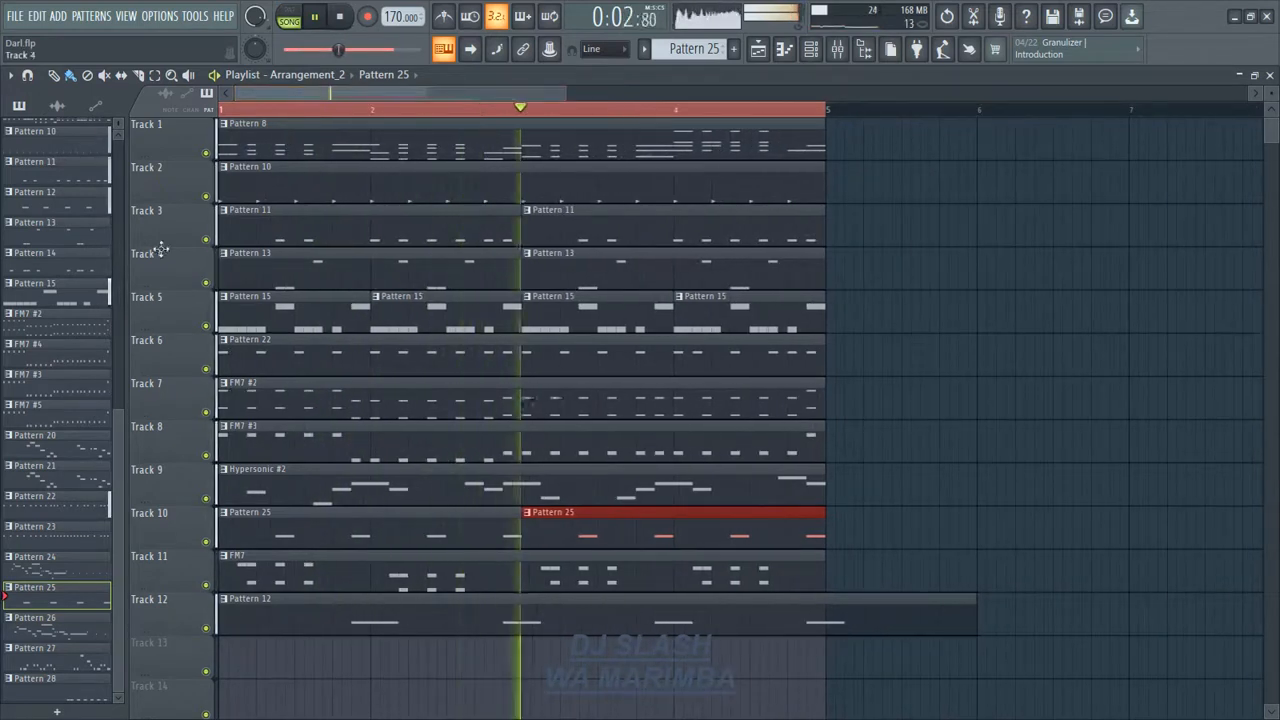
click(206, 498)
click(931, 402)
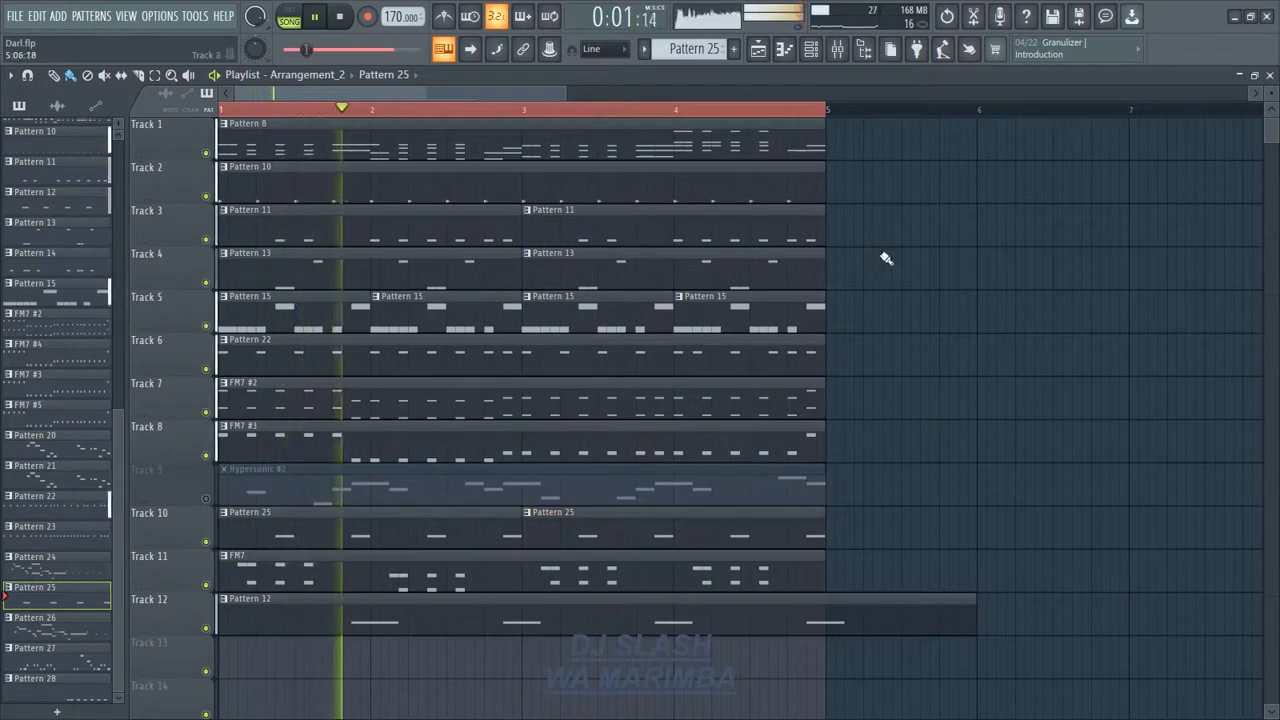
scroll(645, 86, up, 2)
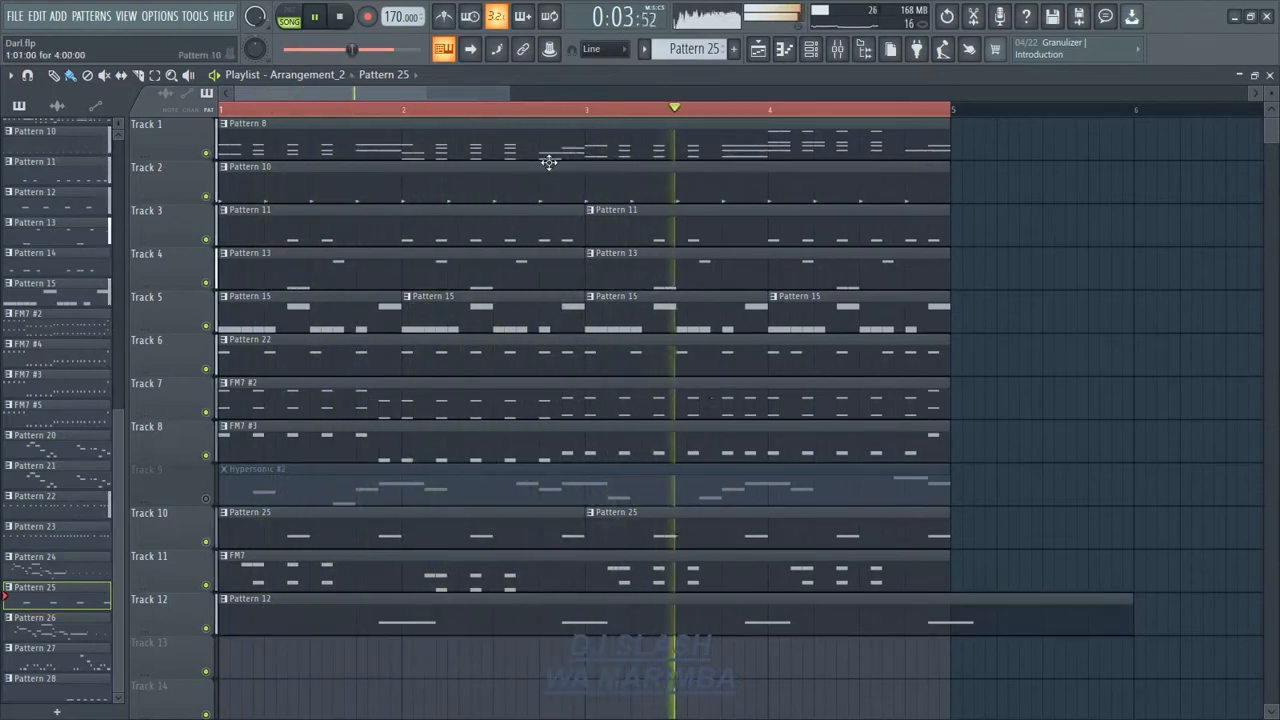
click(206, 412)
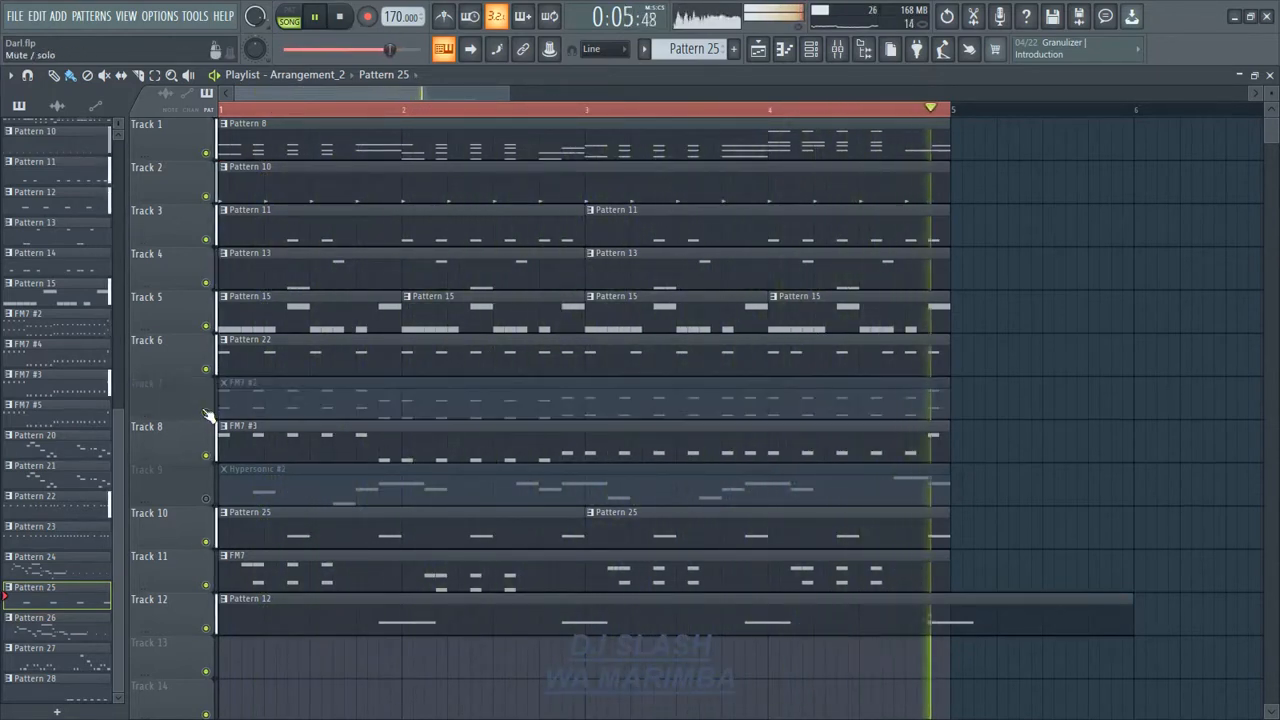
click(207, 457)
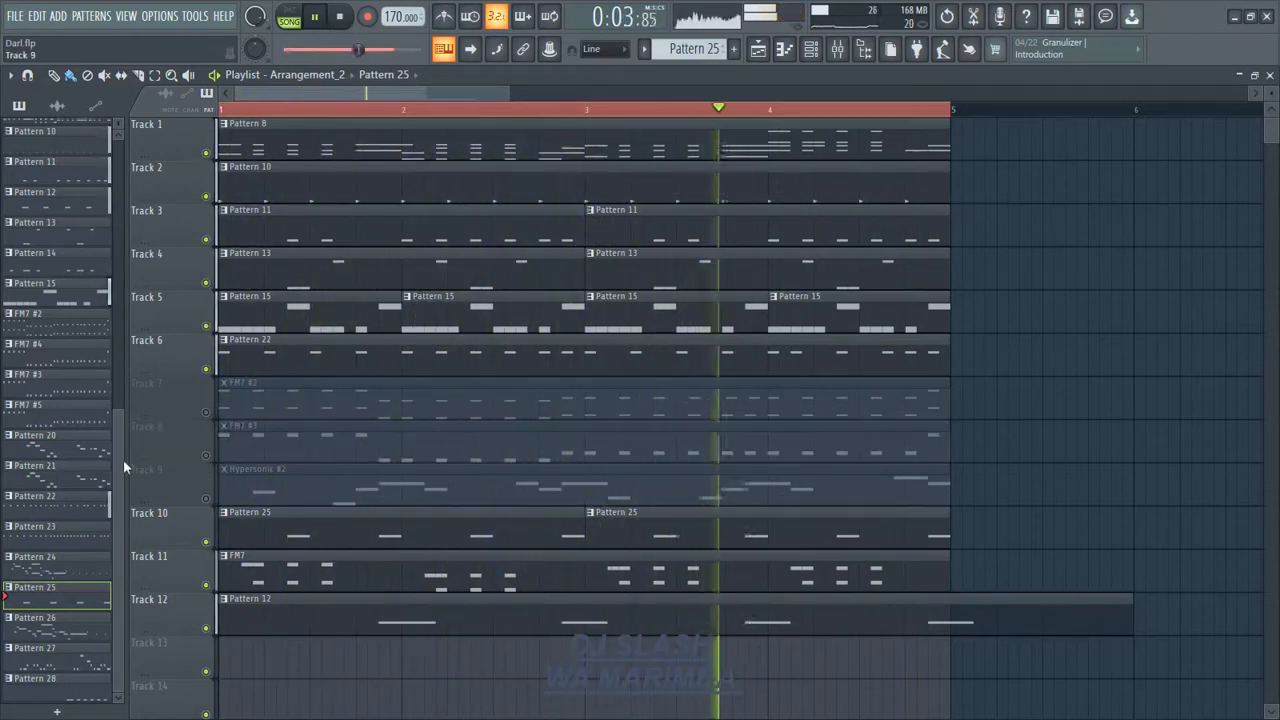
Place the Hypersonic pattern on Track 13 of the playlist, starting at bar 1.
drag(121, 460, 135, 245)
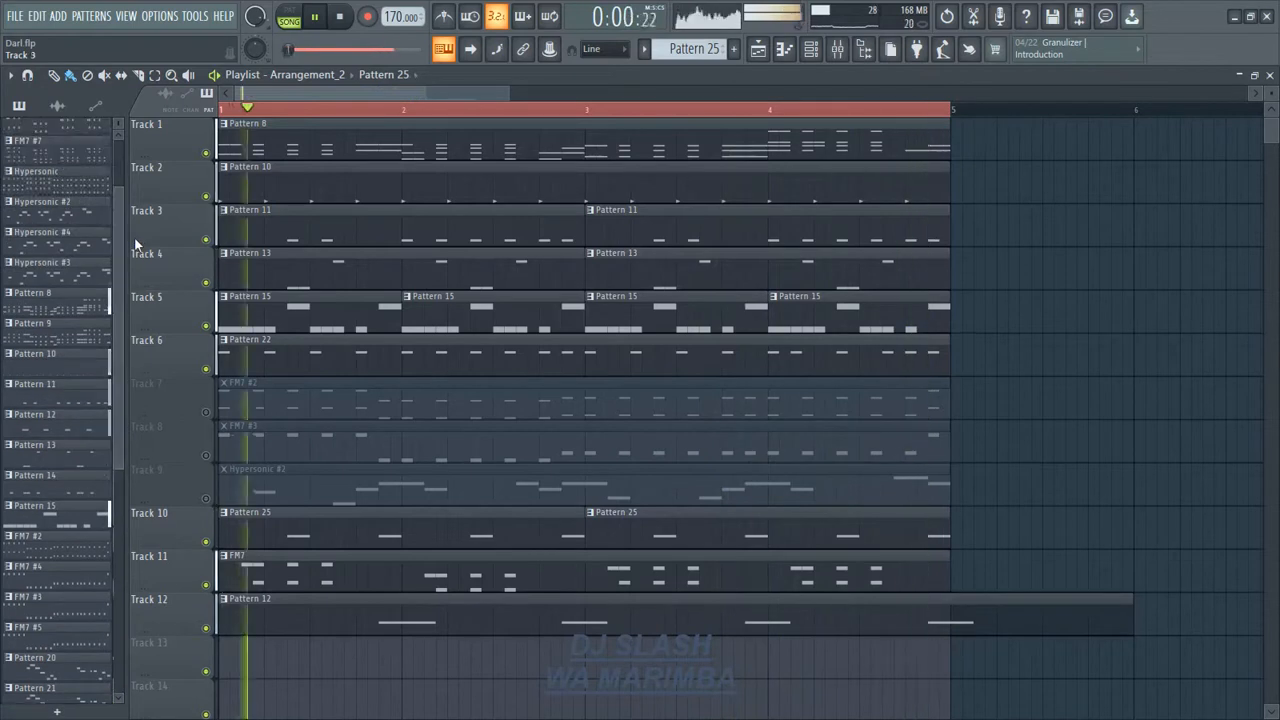
click(40, 172)
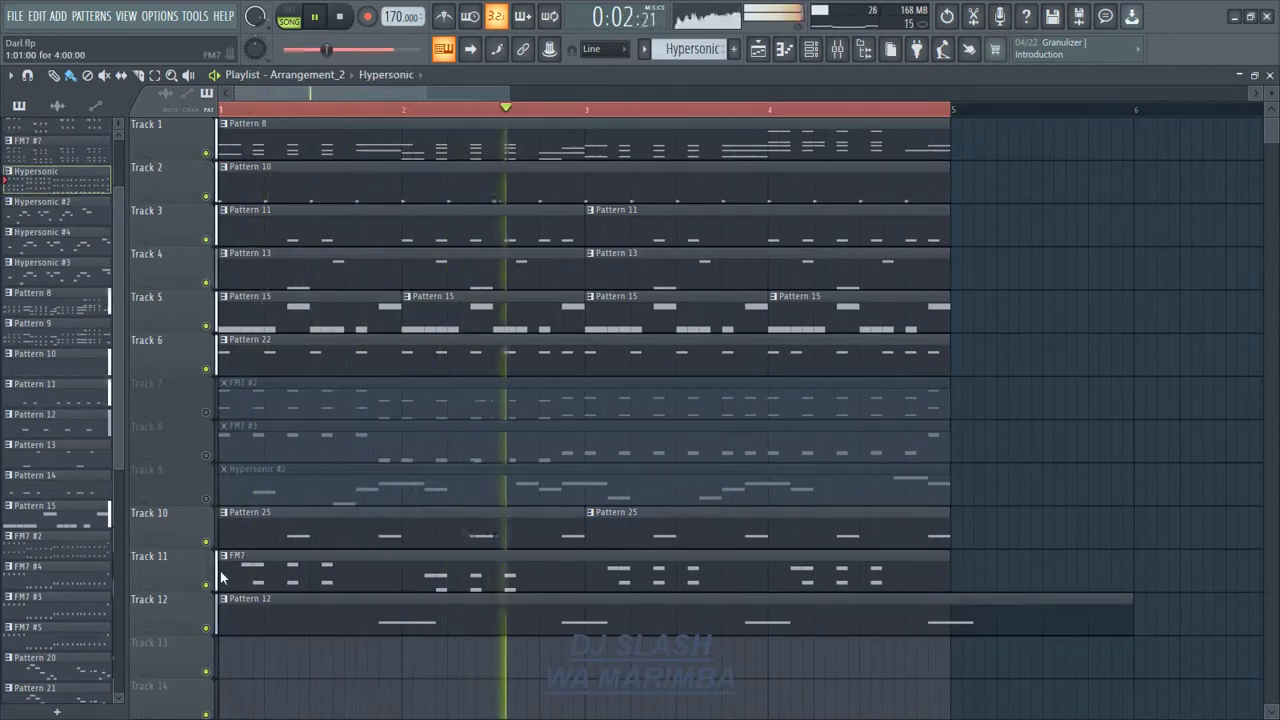
click(246, 659)
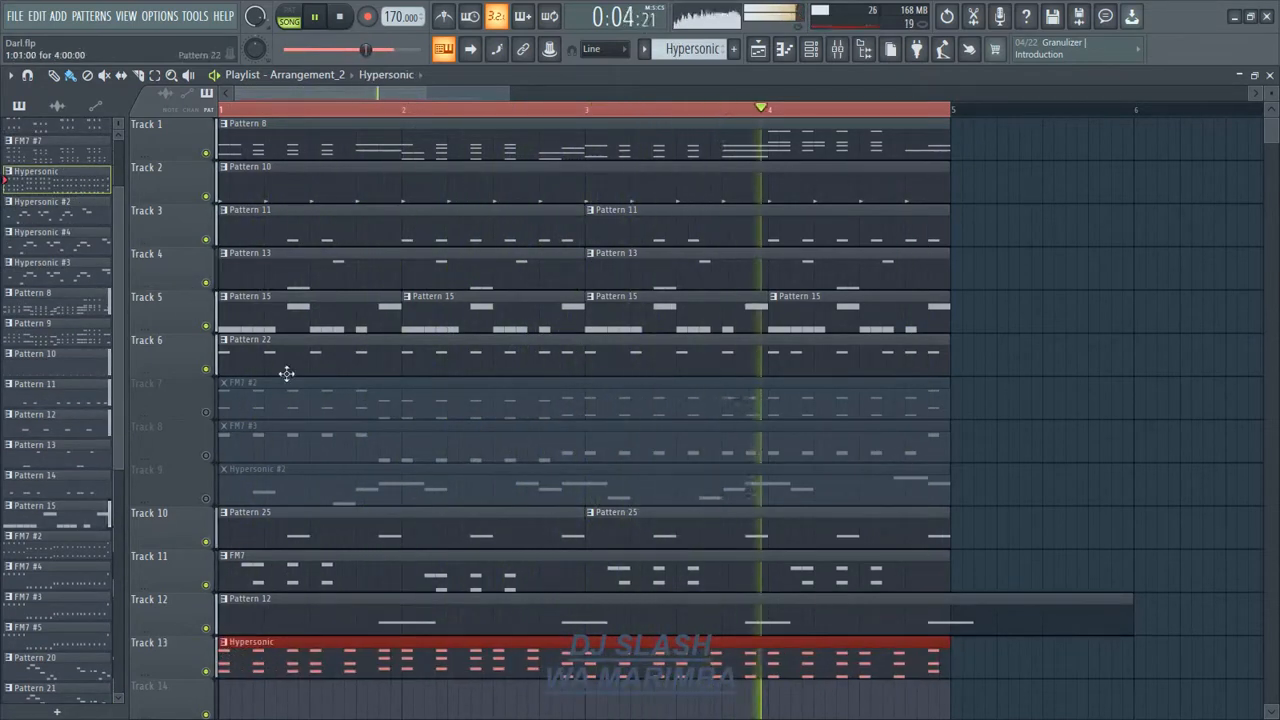
Mute Track 1, unmute Tracks 7 and 8, and deselect the Hypersonic clip.
click(205, 155)
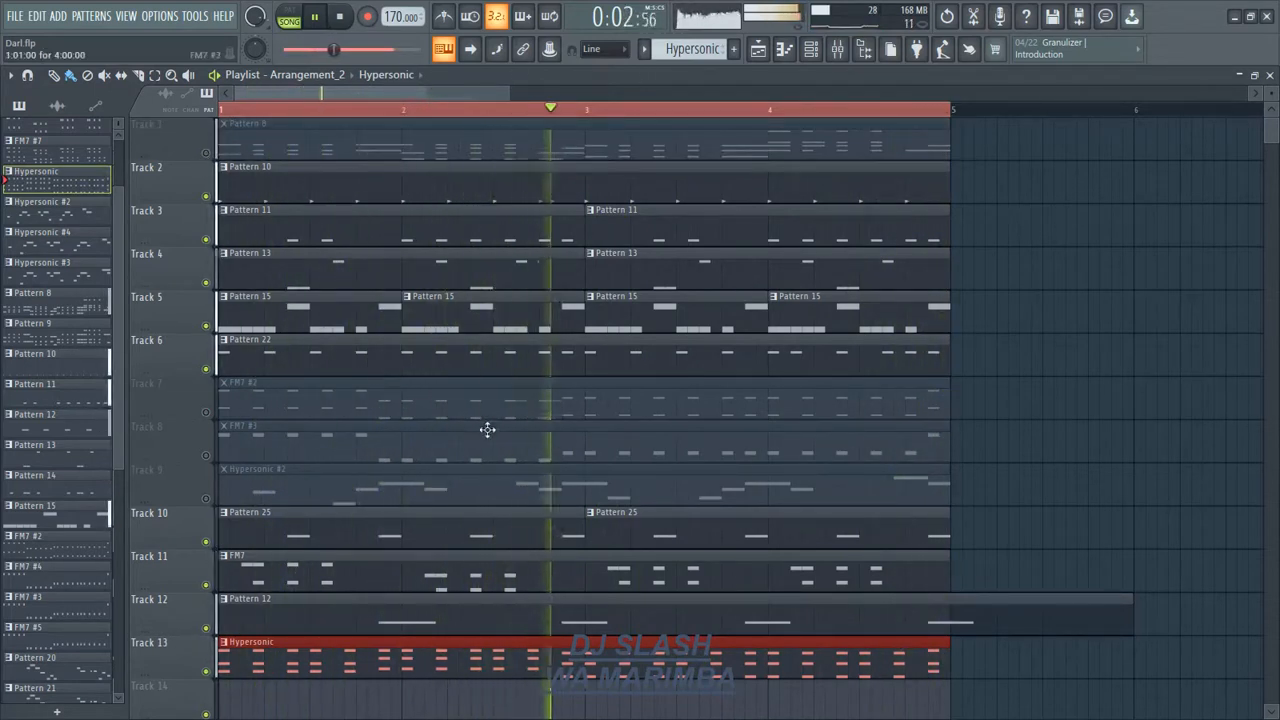
click(206, 411)
click(206, 455)
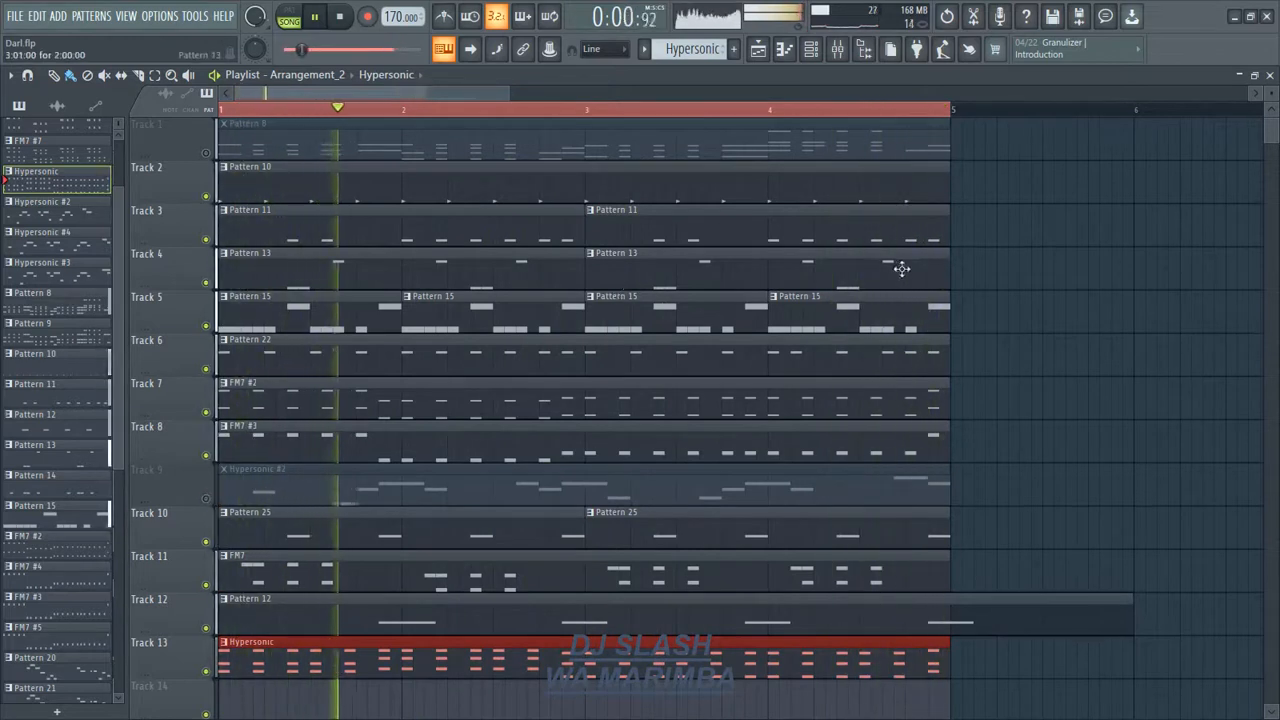
click(1109, 270)
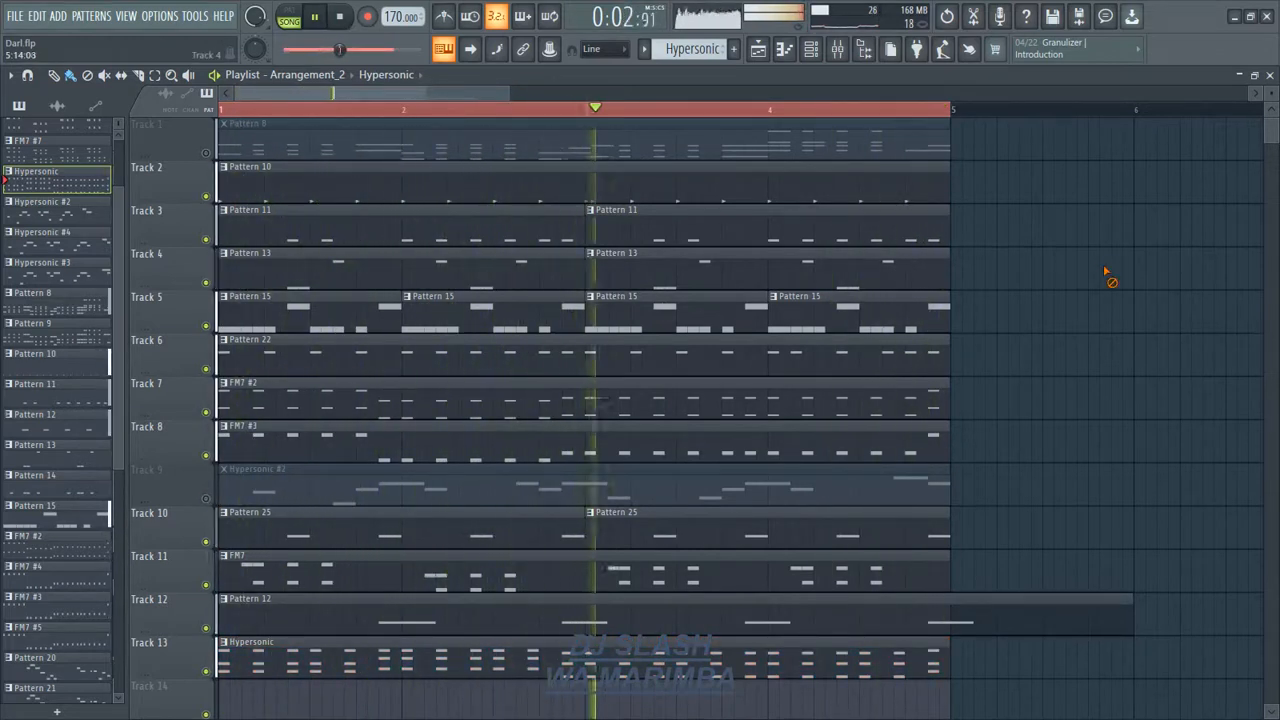
Solo Track 1 and open Pattern 8 in the piano roll.
key(space)
right_click(210, 156)
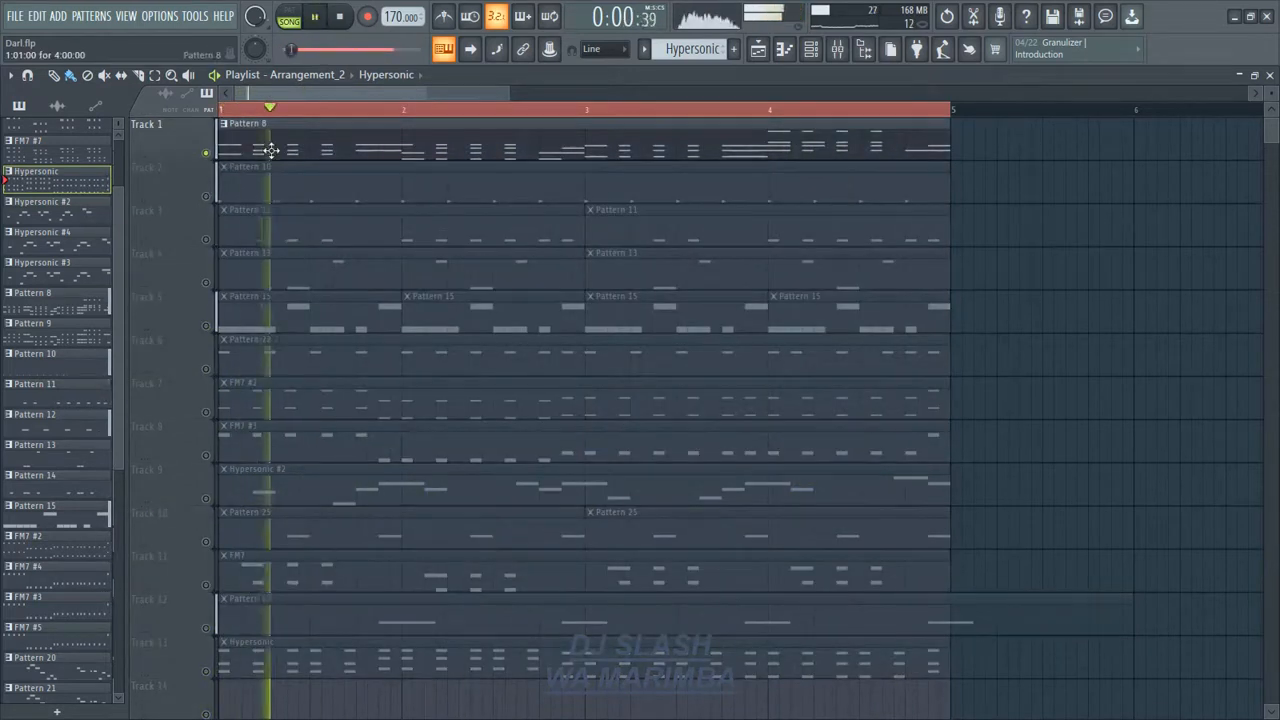
double_click(270, 150)
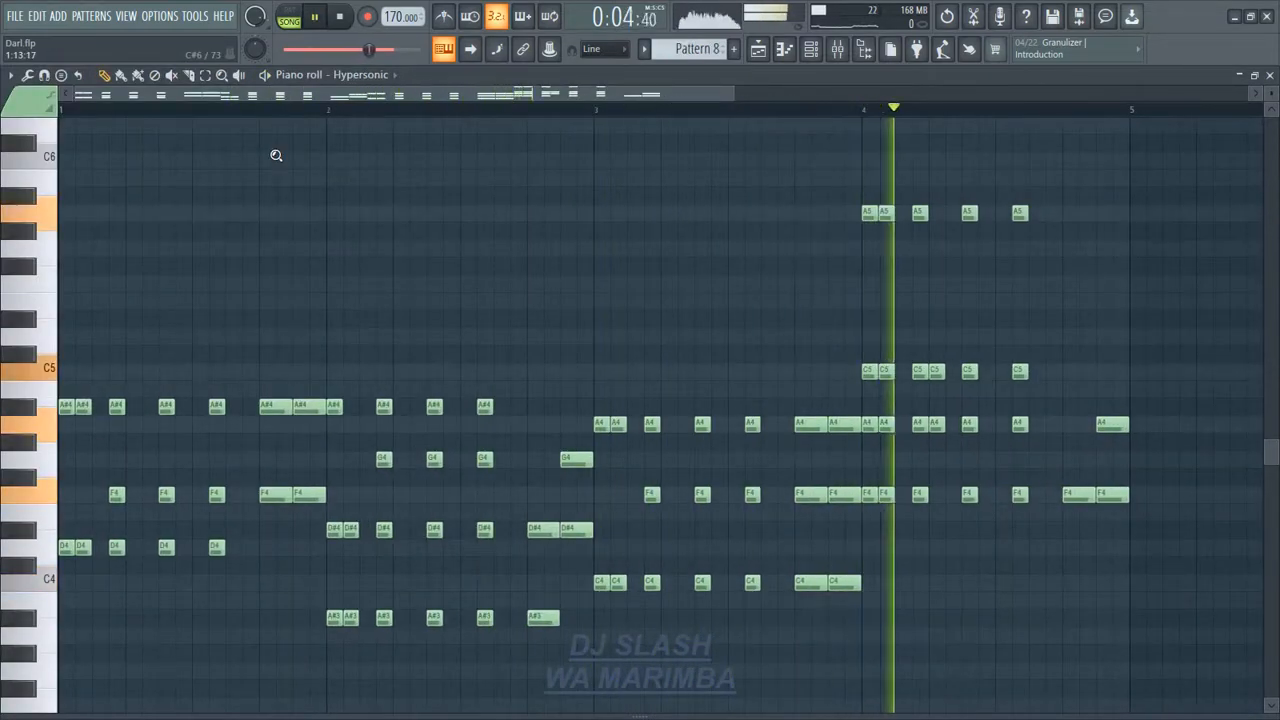
Open the Hypersonic channel's instrument and locate its slot 1 patch on the Load page.
click(810, 50)
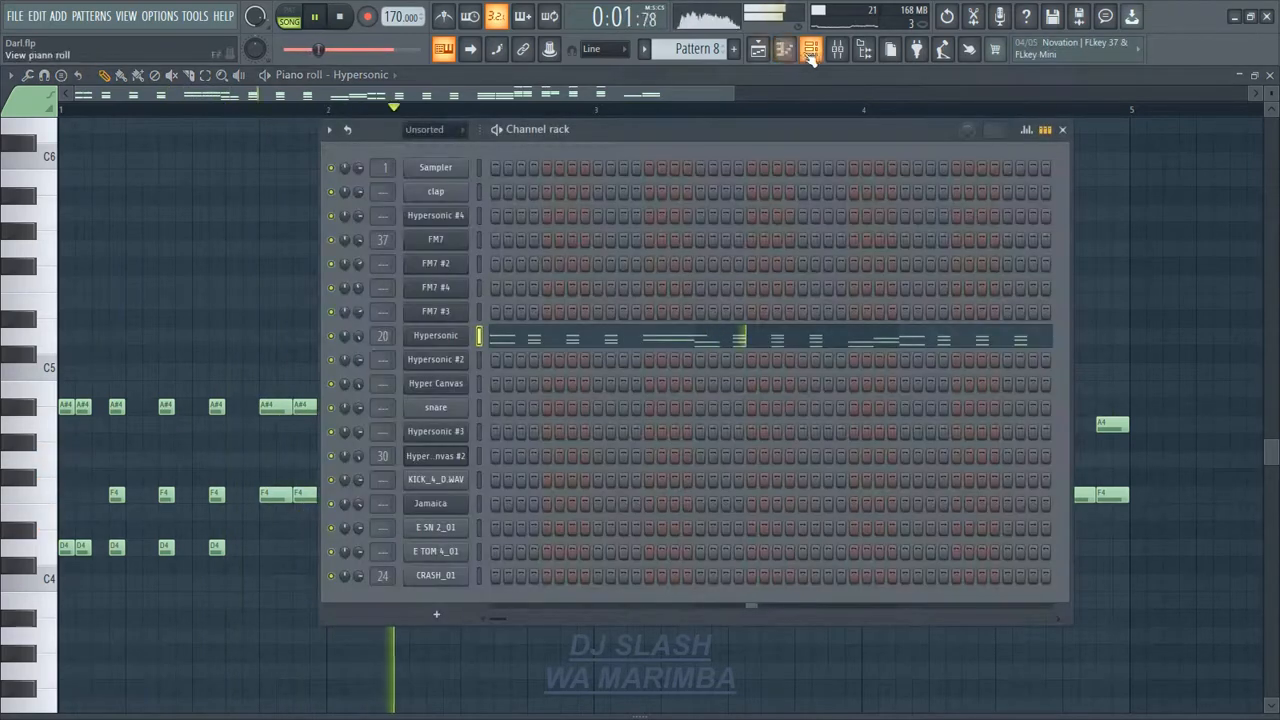
click(436, 338)
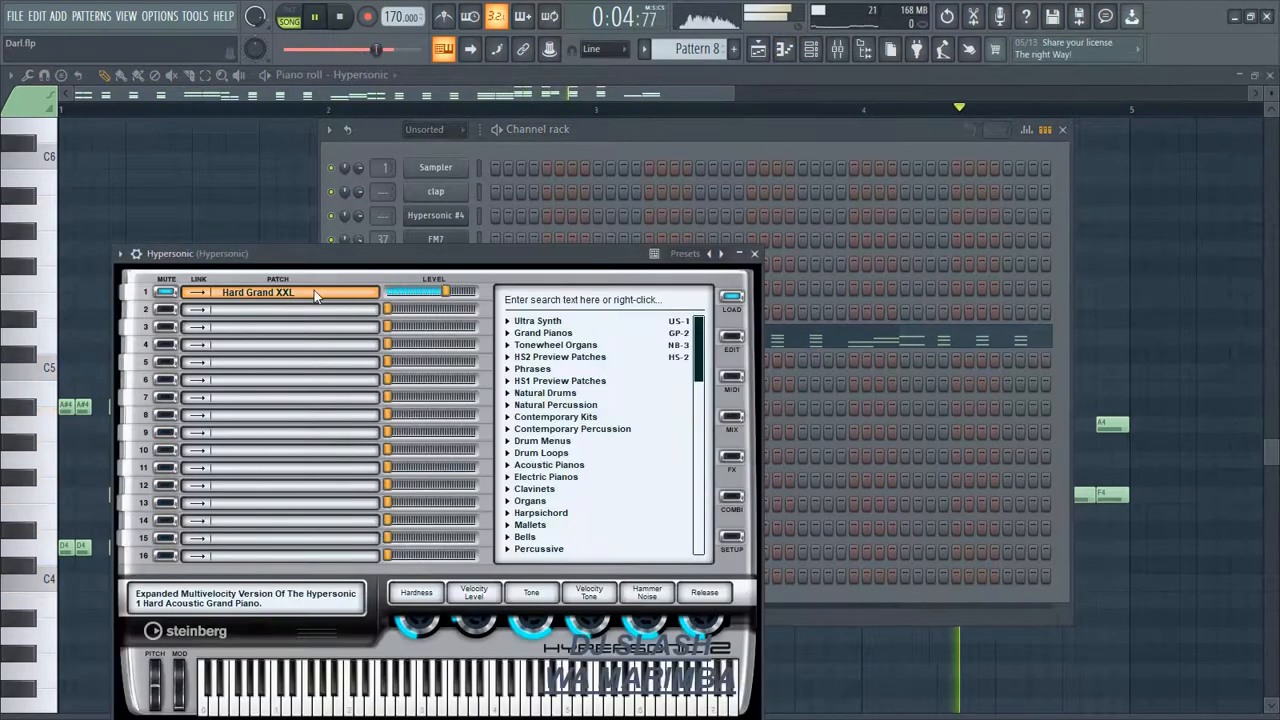
right_click(277, 292)
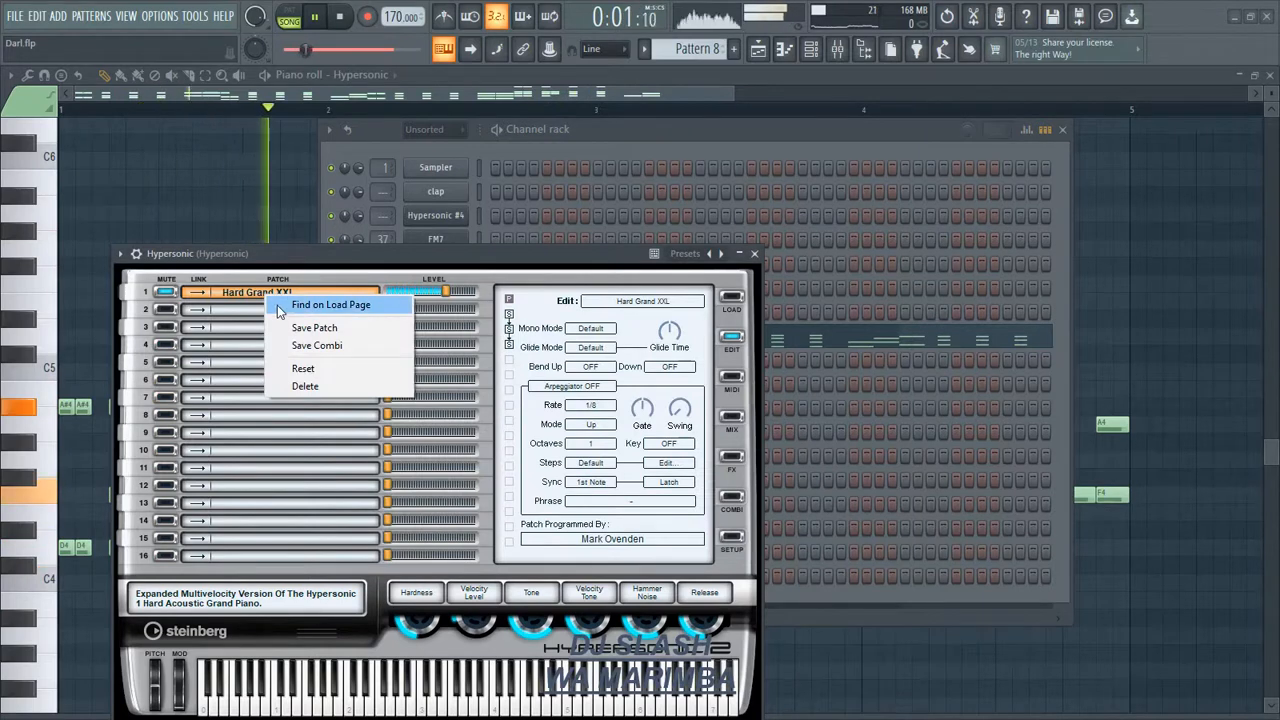
click(277, 304)
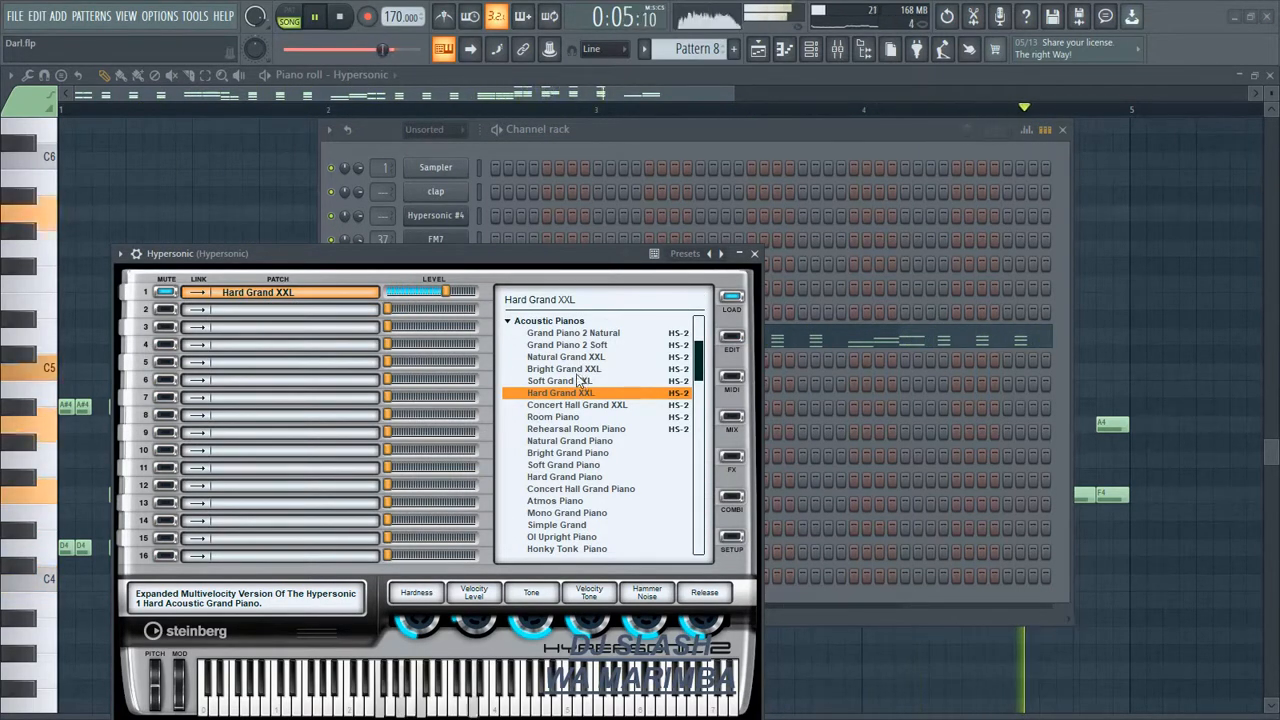
right_click(252, 233)
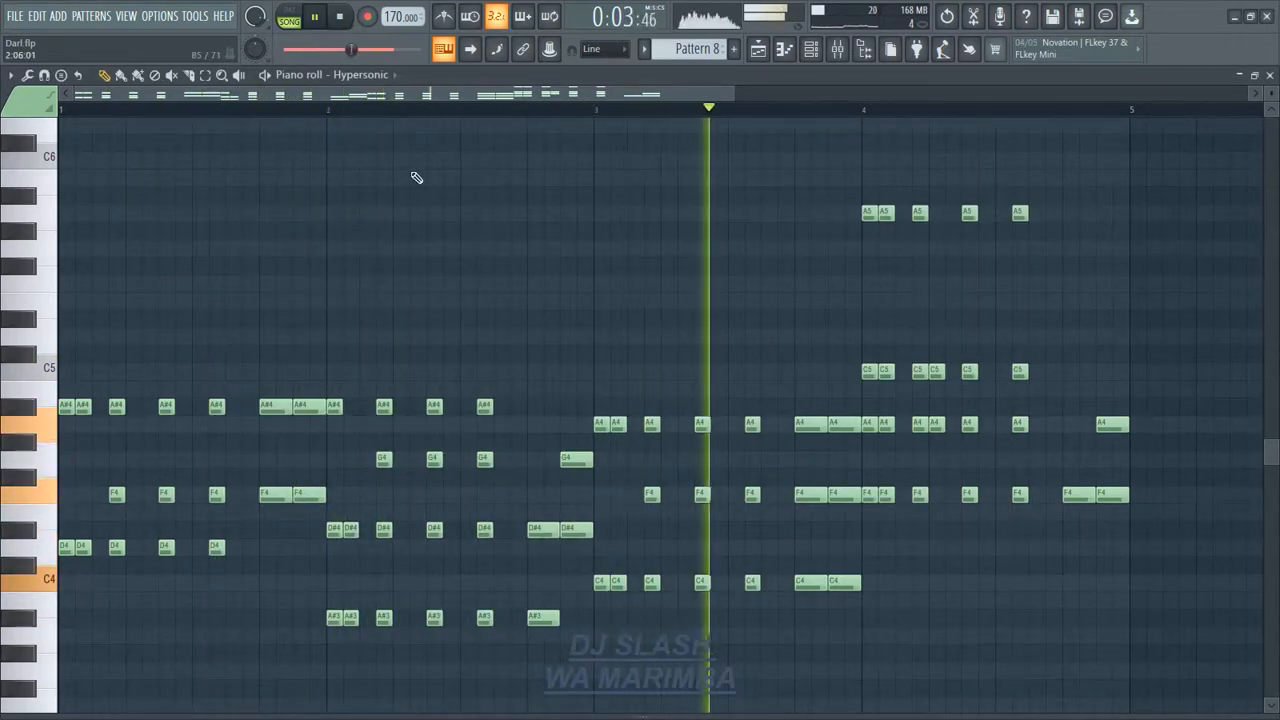
Unmute Track 2 in the playlist and open Pattern 10 in the piano roll.
click(813, 50)
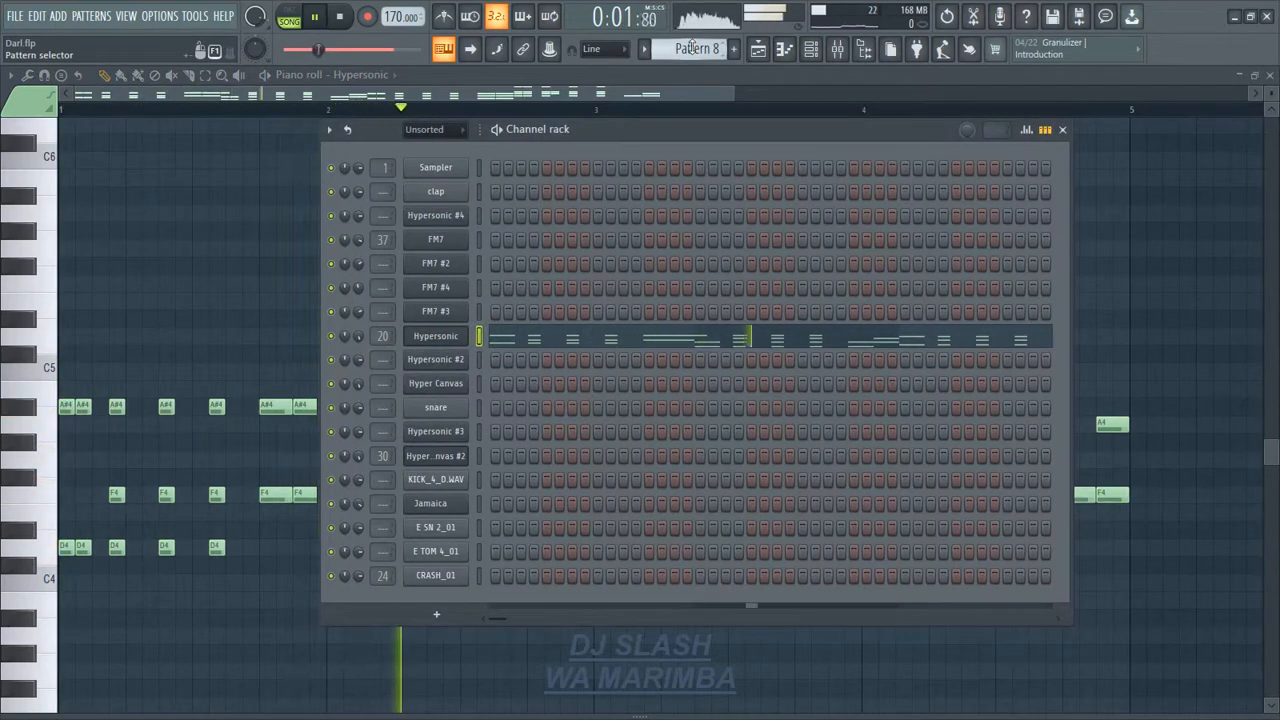
click(757, 50)
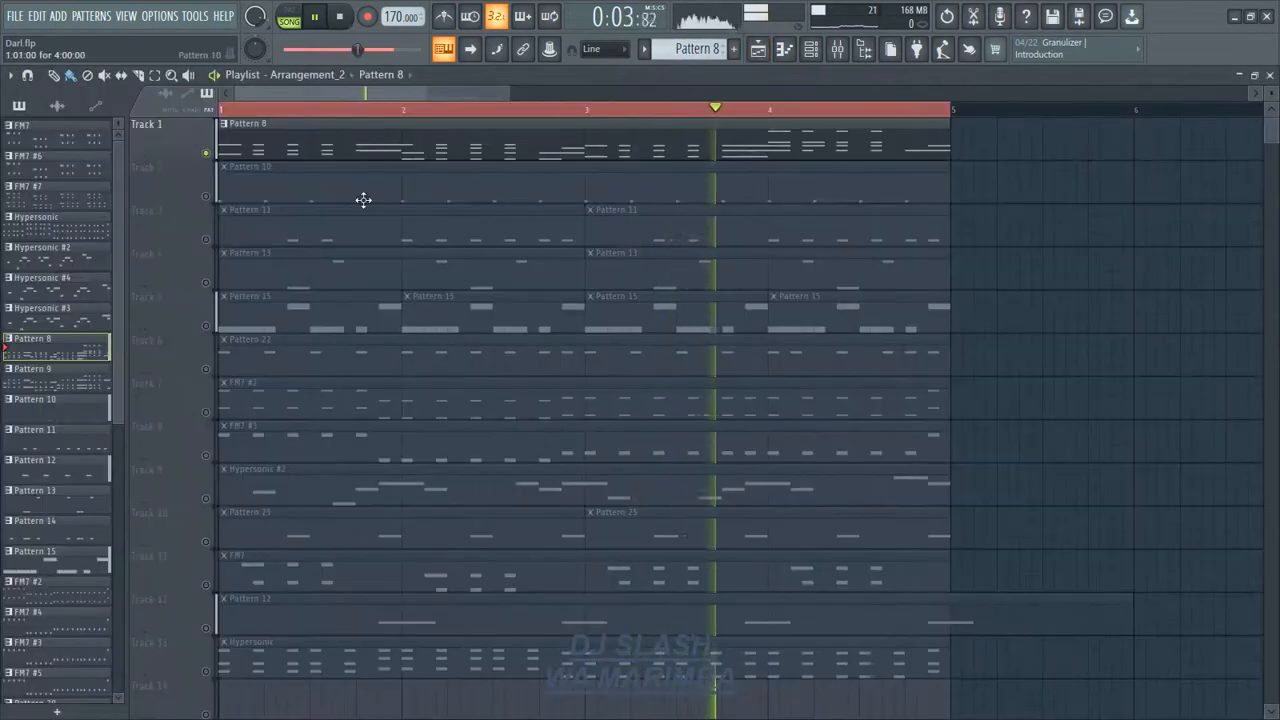
click(206, 196)
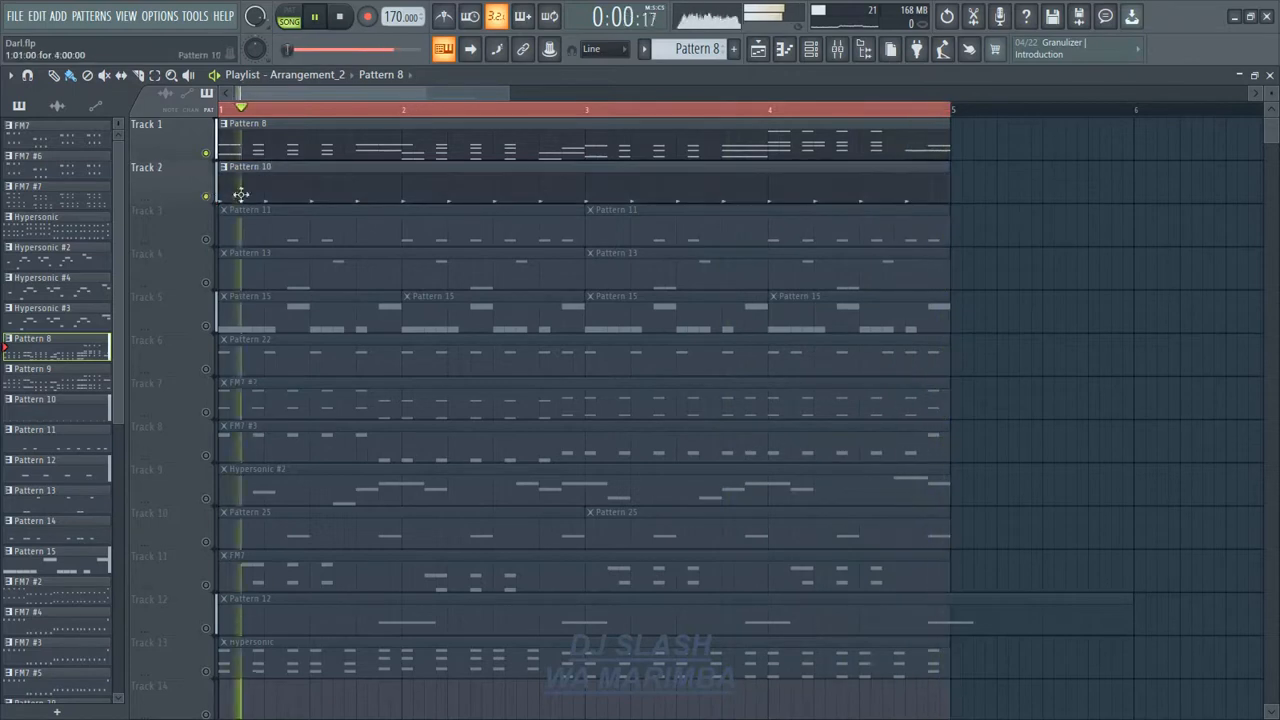
double_click(284, 190)
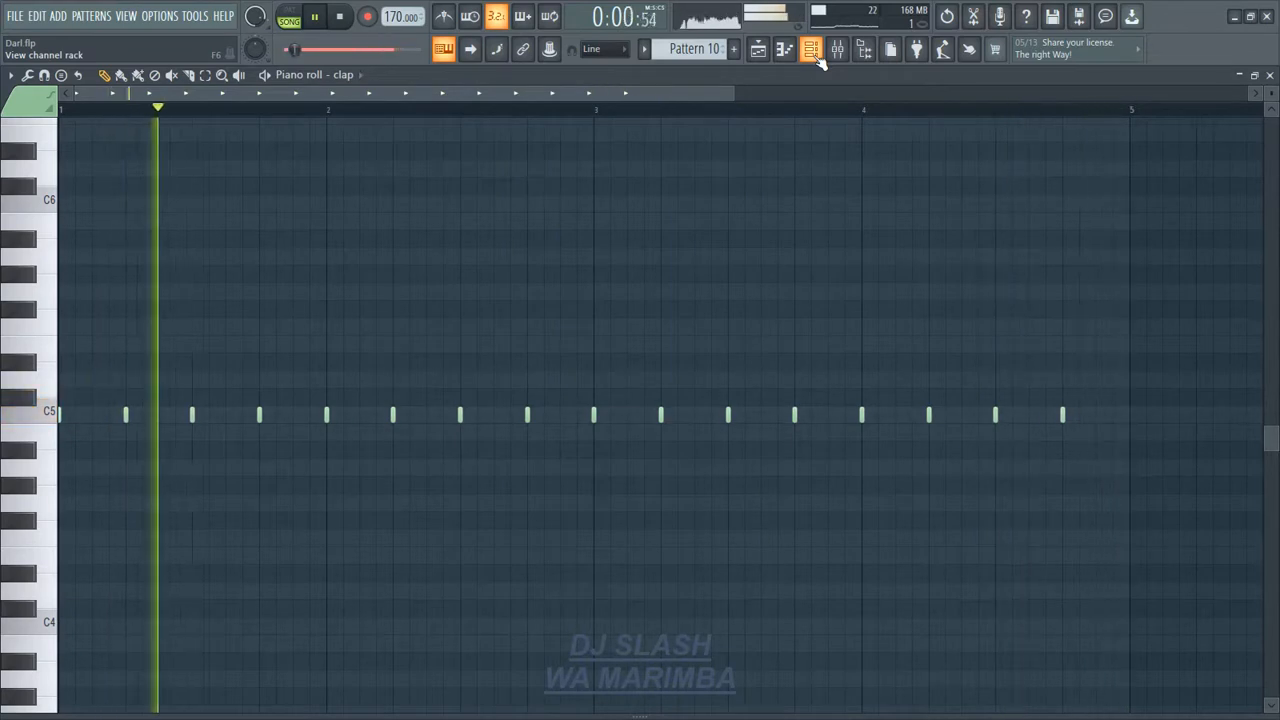
Unmute Track 3 in the playlist and open Pattern 11 in the piano roll.
click(758, 49)
click(206, 240)
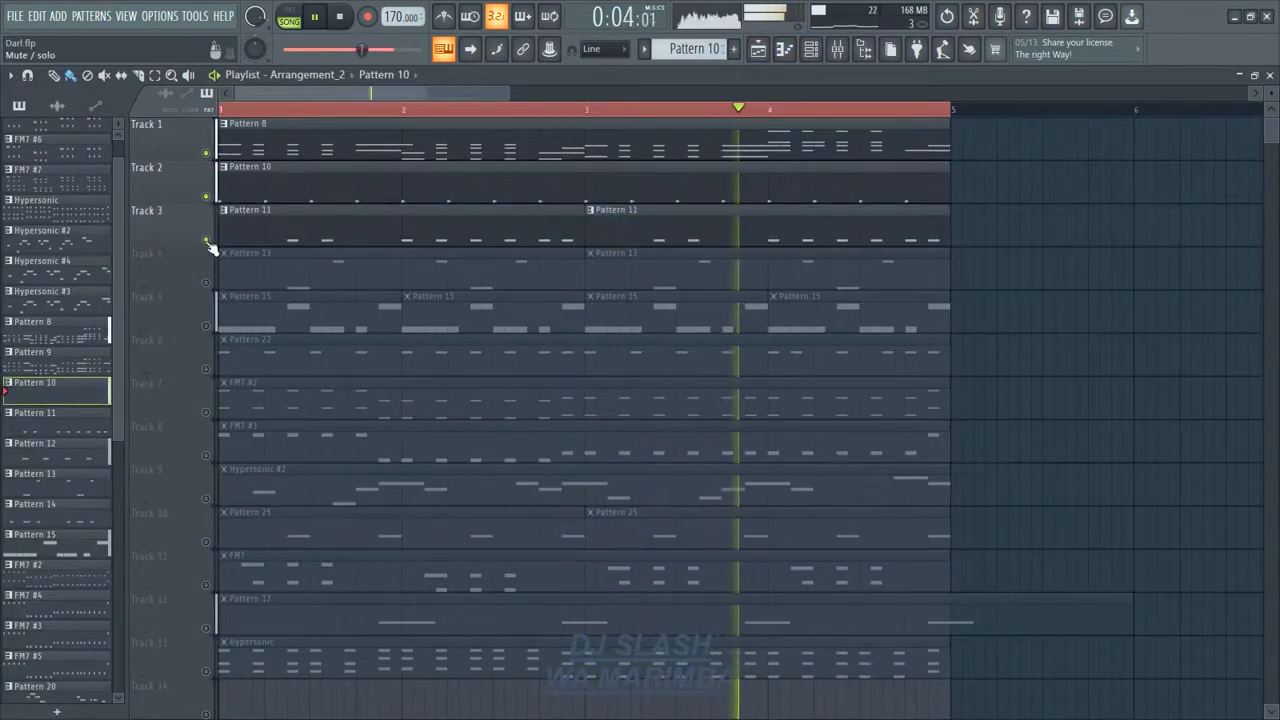
double_click(350, 220)
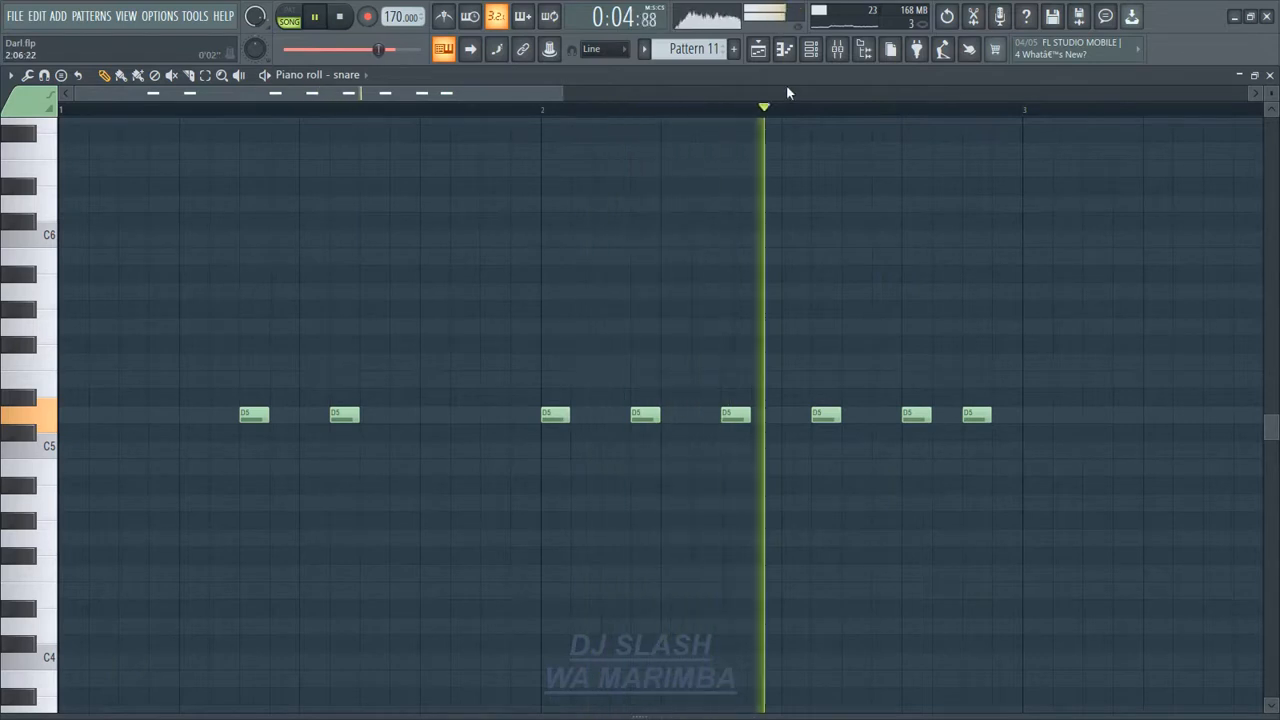
View the snare channel's sampler settings and return to the playlist.
click(811, 49)
click(434, 408)
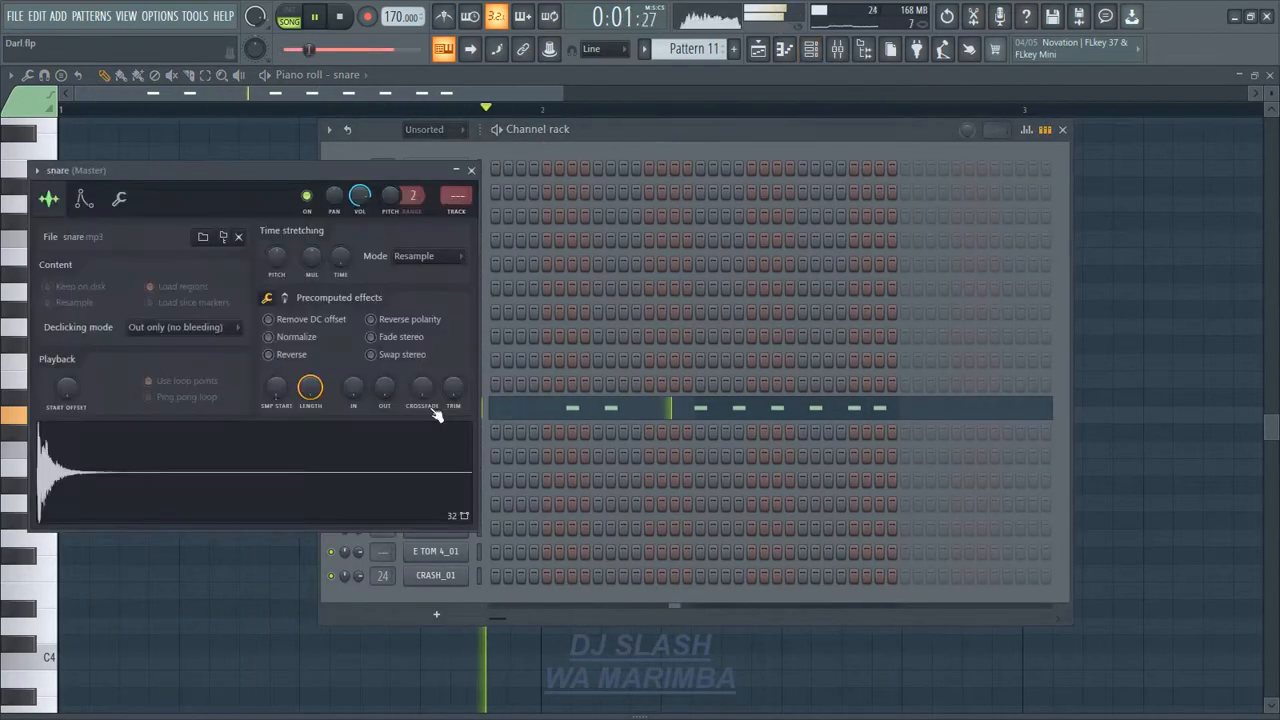
click(758, 55)
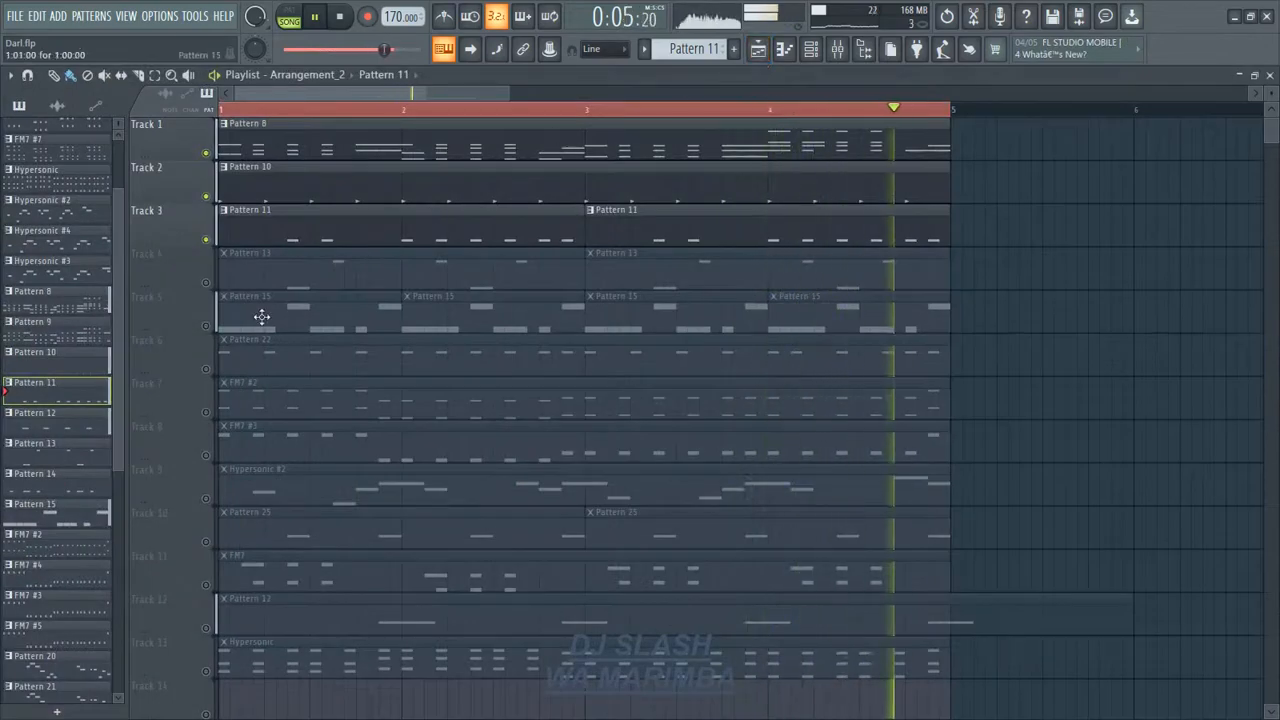
Unmute Track 4 in the playlist and open Pattern 13 in the piano roll.
click(206, 283)
double_click(289, 283)
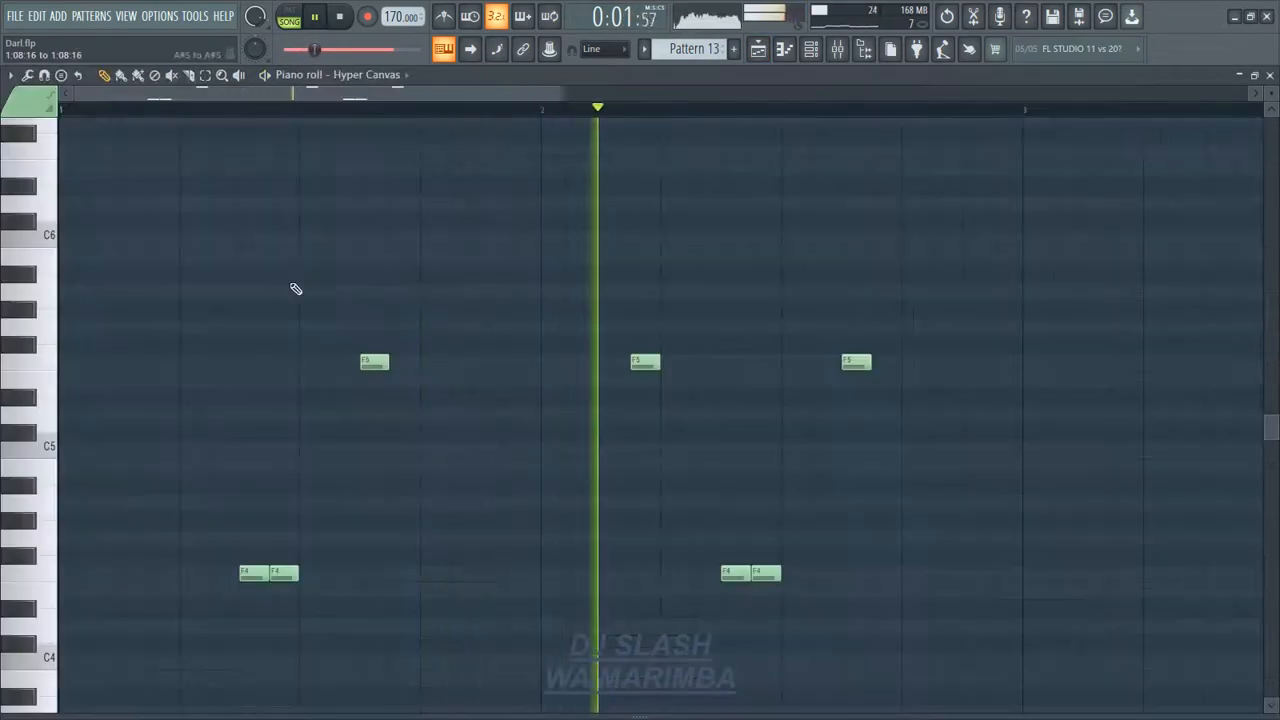
scroll(296, 289, down, 2)
Set part 01 of the Hyper Canvas instrument to the Synth Lead preset Chiffer Lead, then close its windows.
click(812, 49)
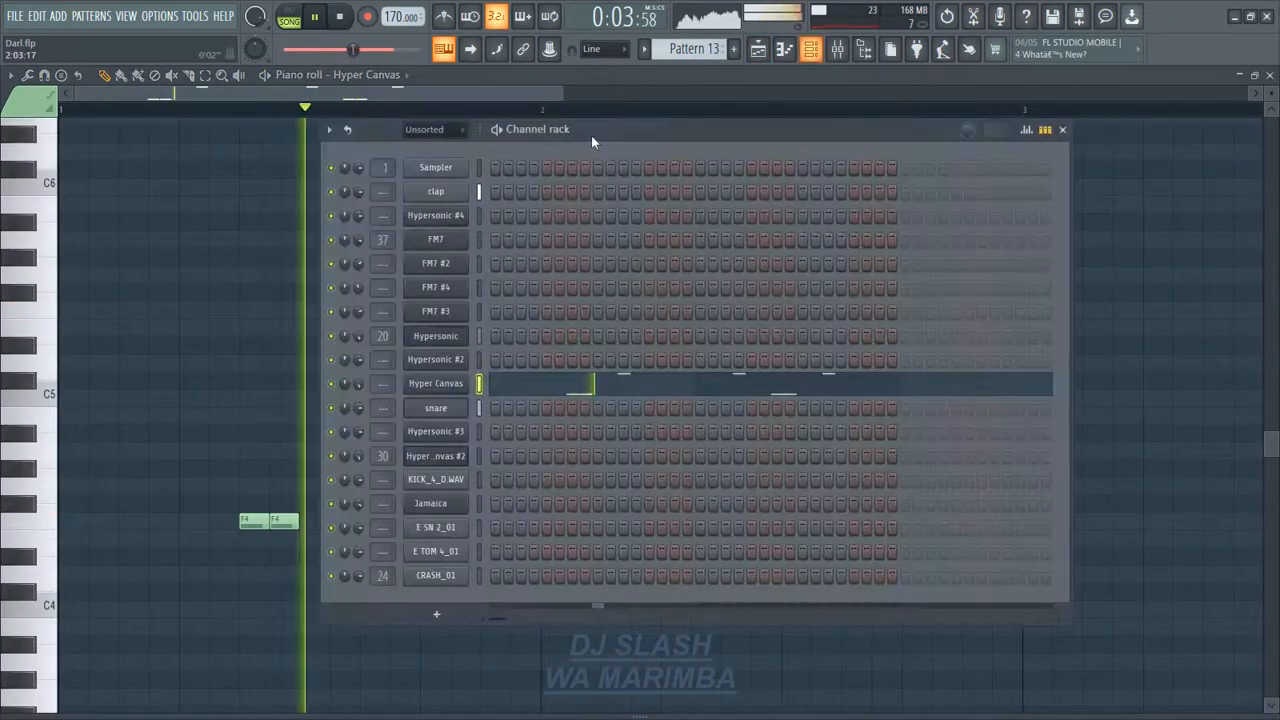
click(440, 383)
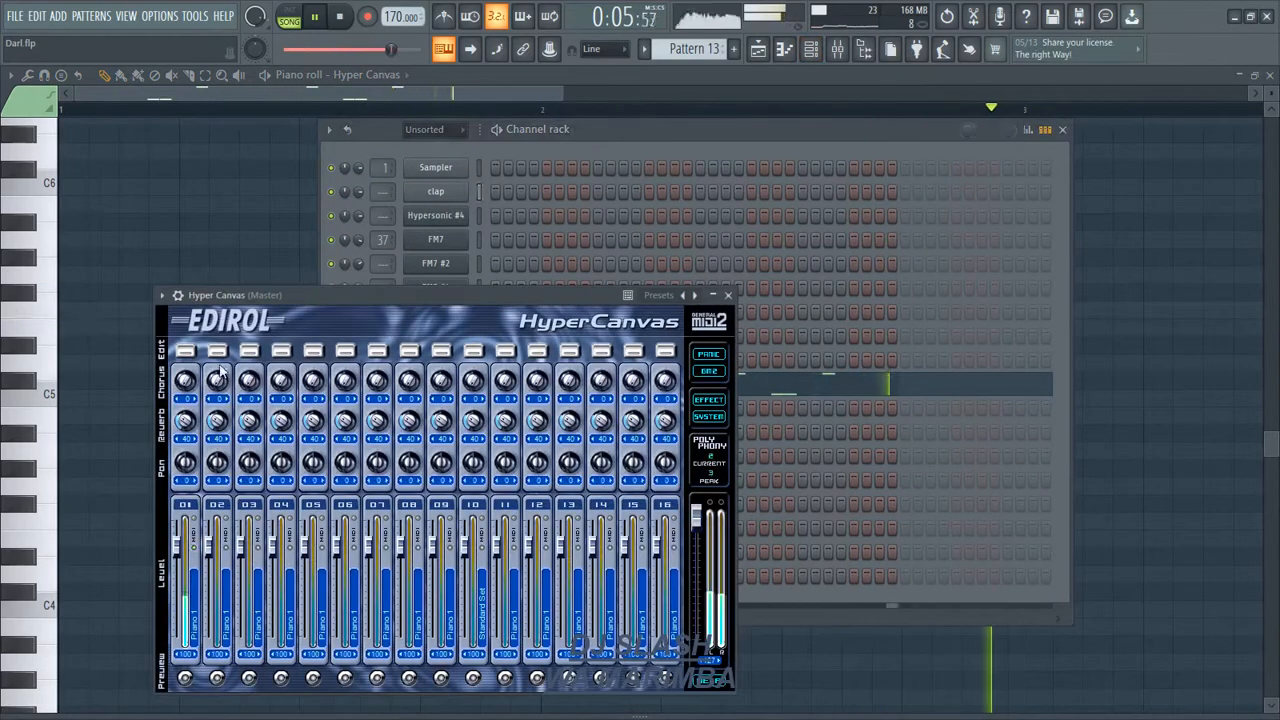
click(344, 401)
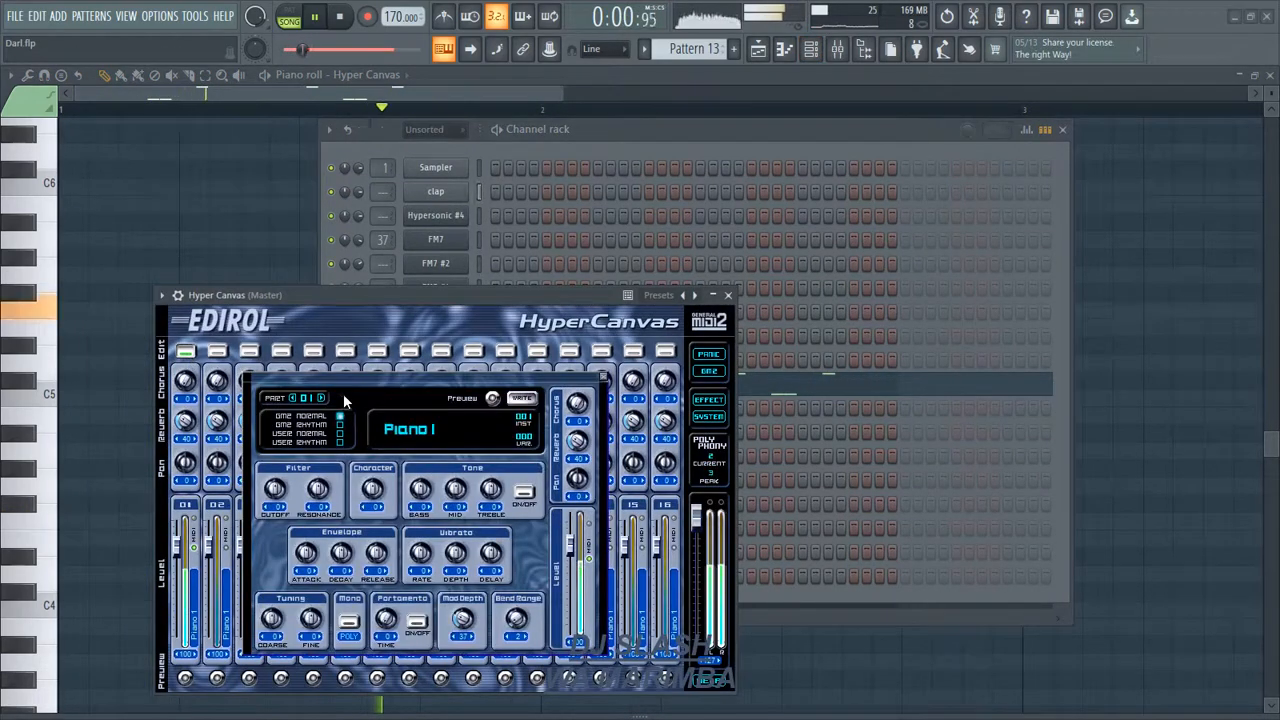
click(405, 433)
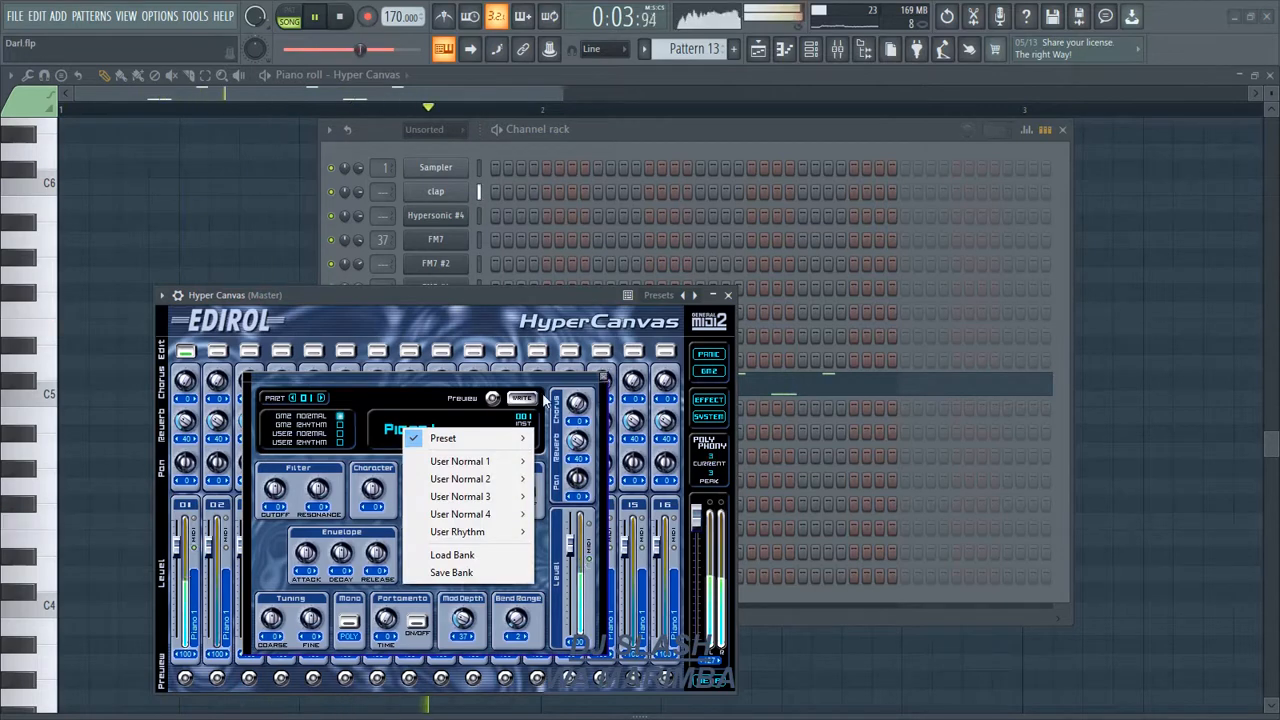
mouse_move(508, 445)
mouse_move(665, 333)
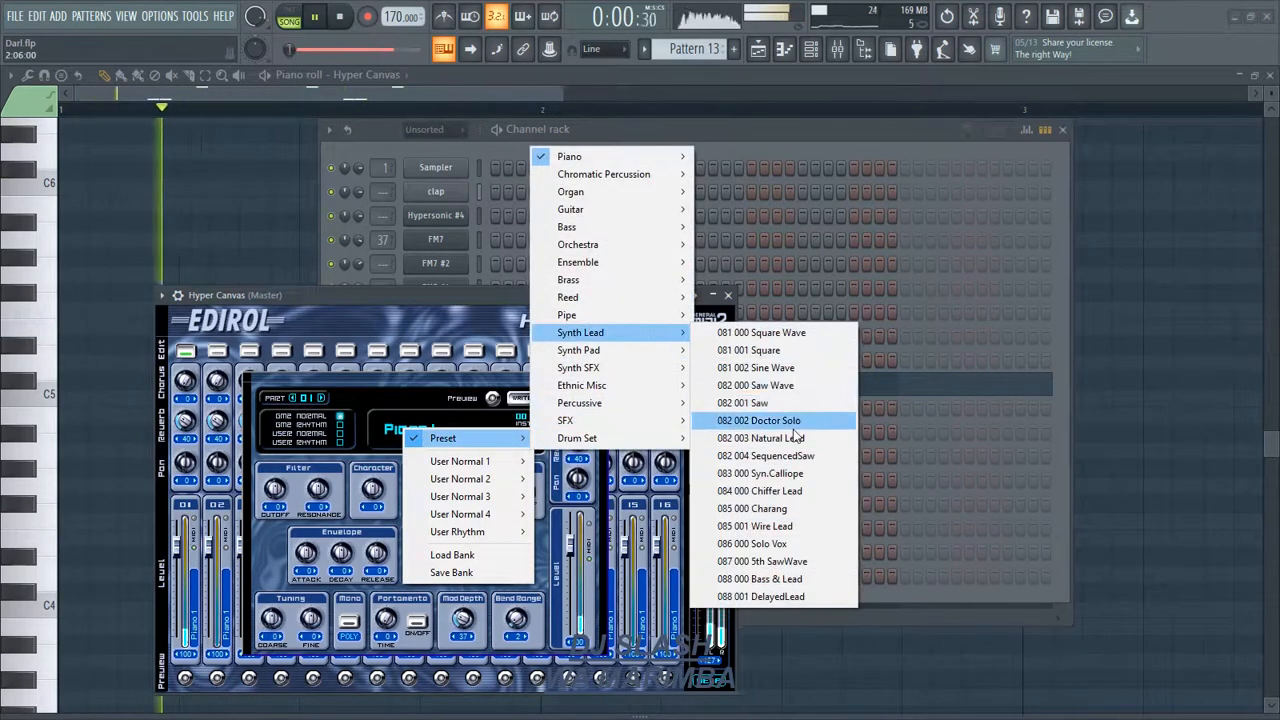
click(784, 491)
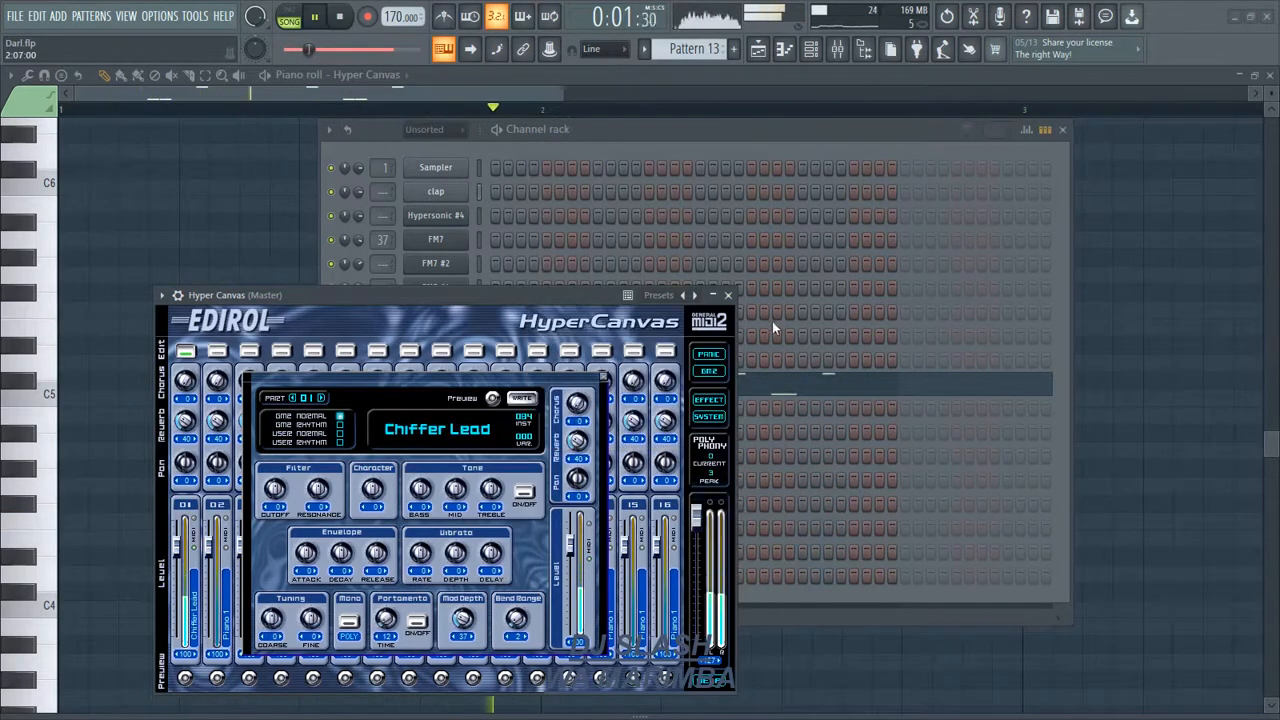
click(728, 296)
click(195, 430)
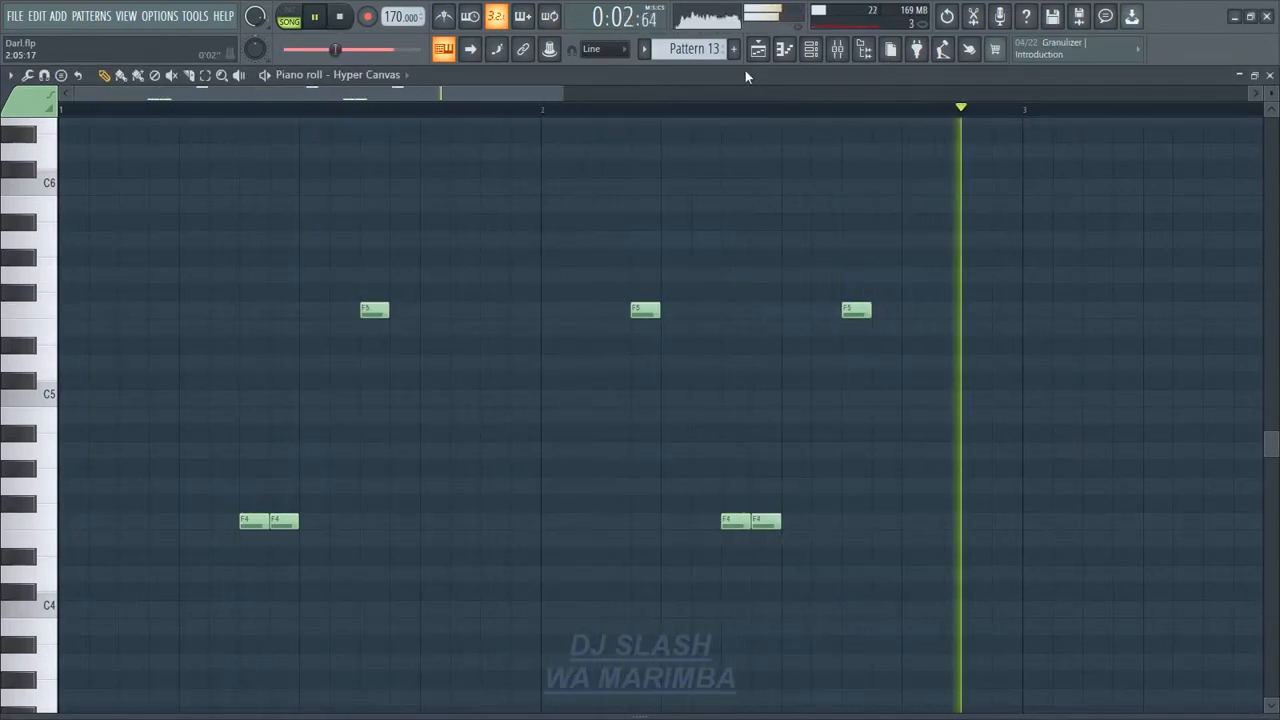
Add F5 notes in Pattern 13 to pair up each existing F5 note, plus a new F5 pair early in bar 1.
click(405, 309)
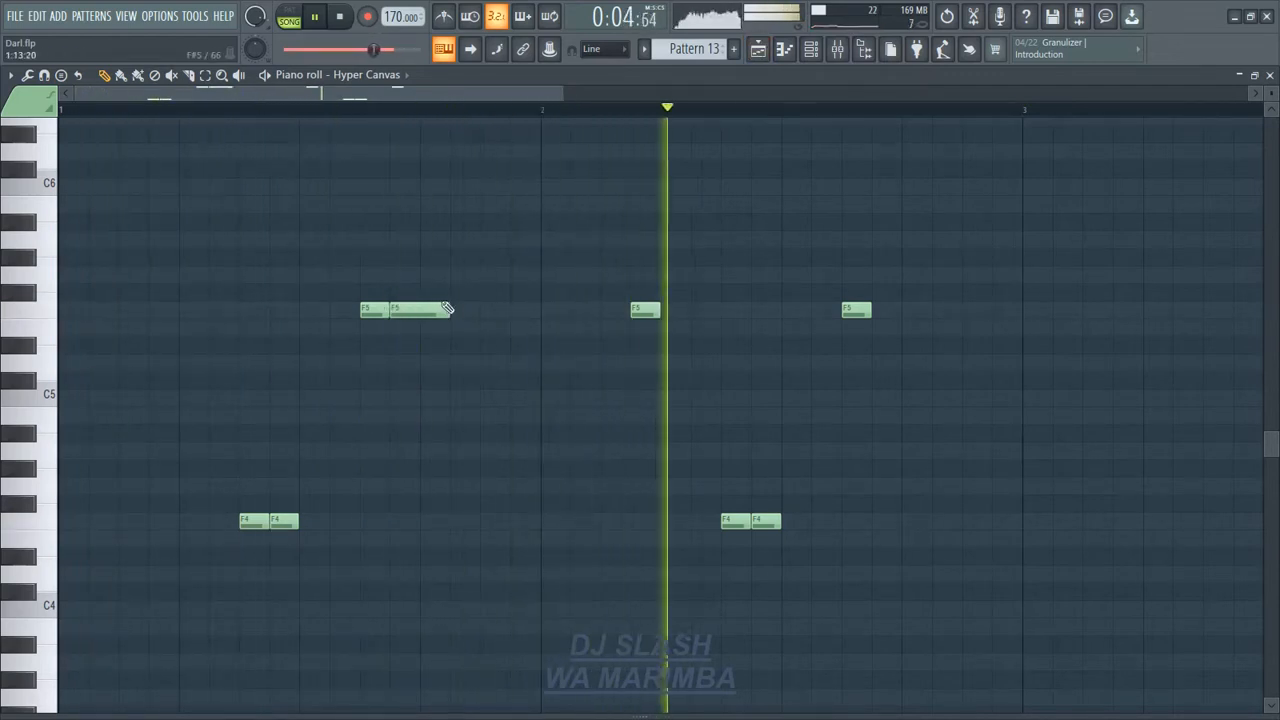
drag(447, 309, 420, 309)
click(601, 310)
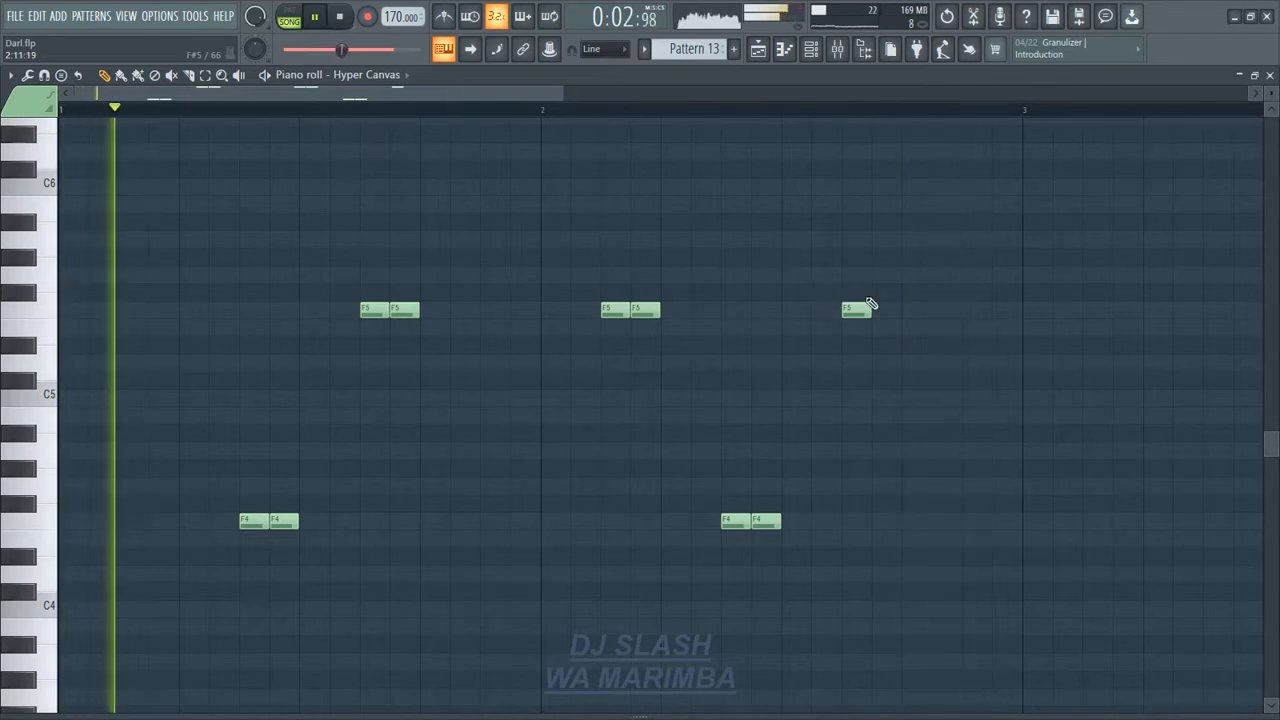
click(878, 310)
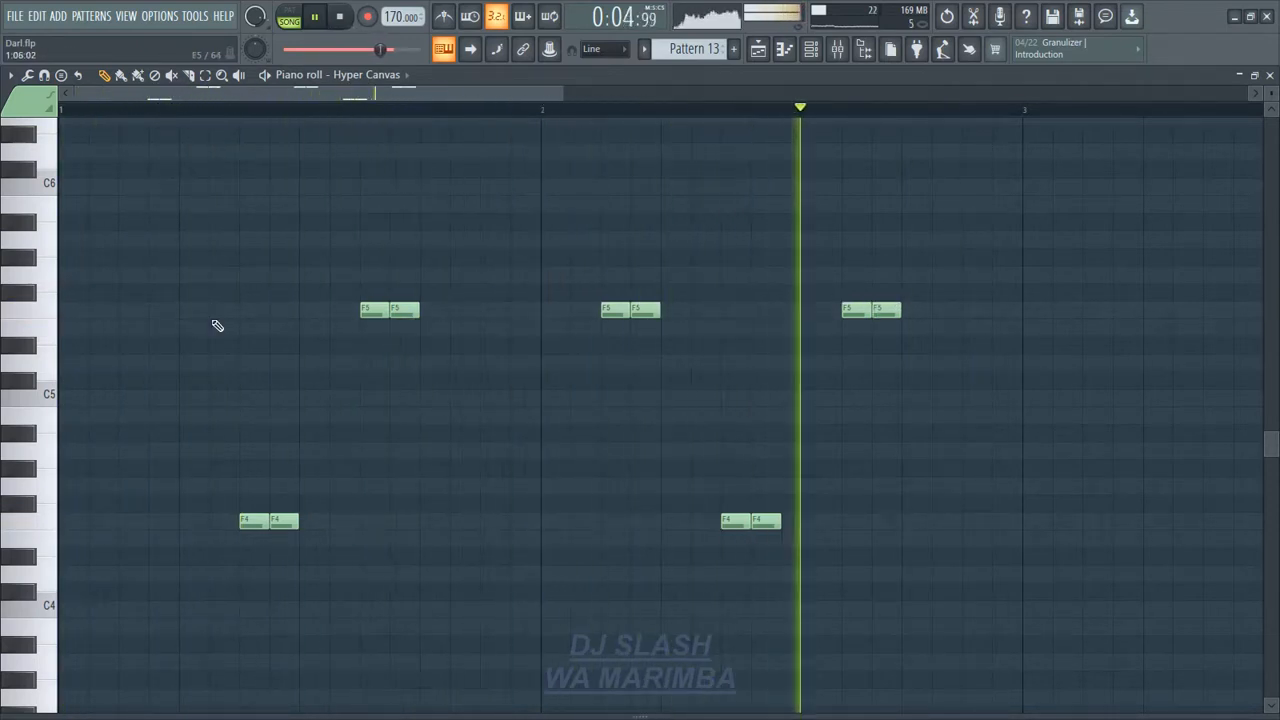
click(123, 310)
click(153, 310)
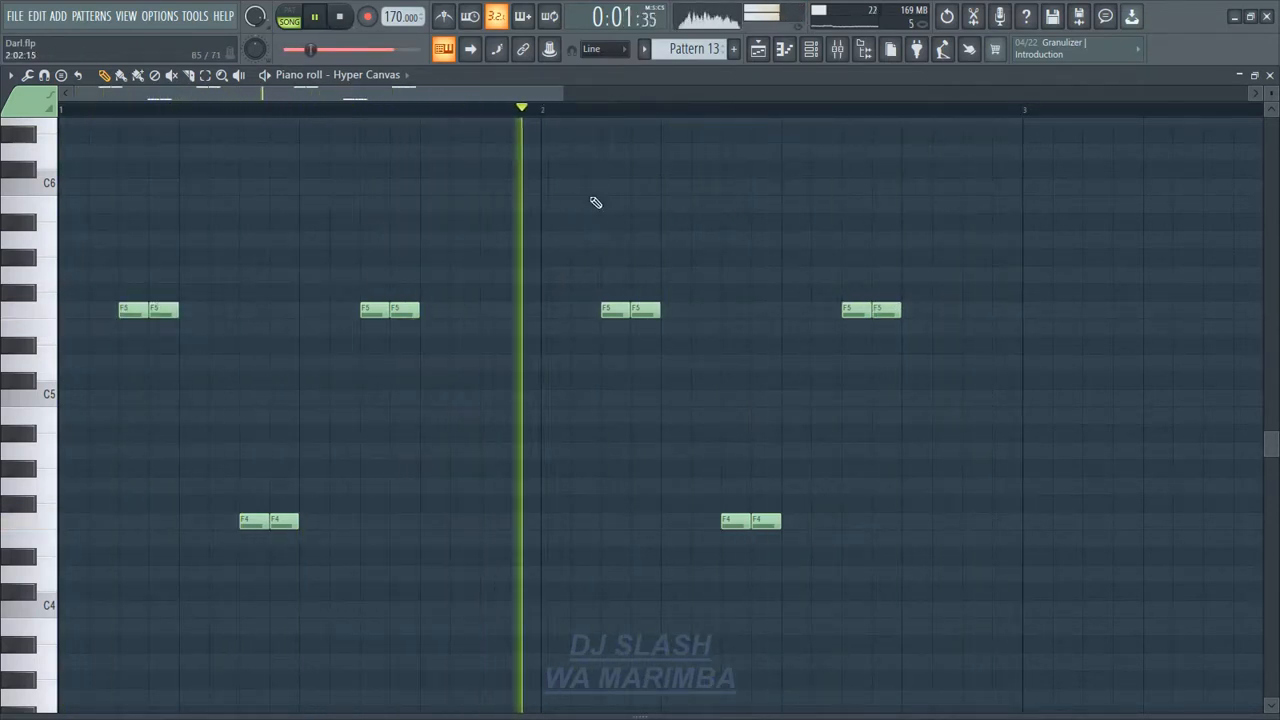
Return to the playlist, unmute Track 5 and open Pattern 15 in the piano roll.
click(759, 51)
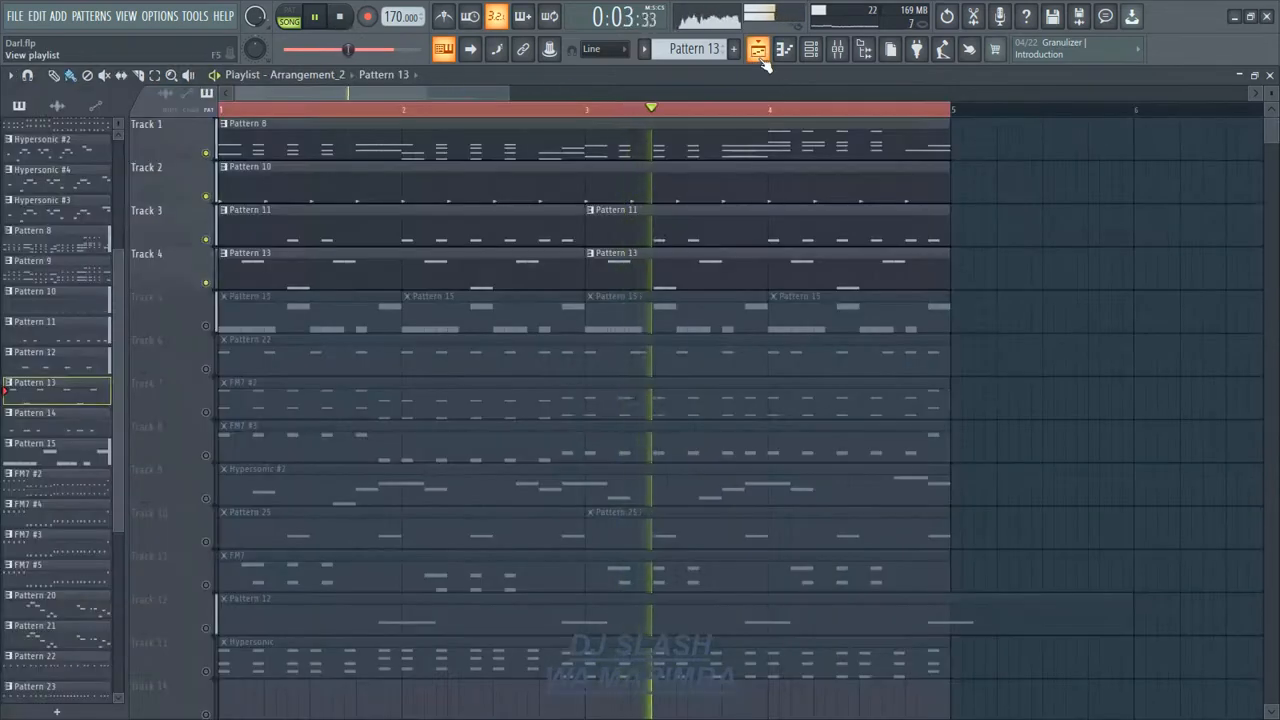
click(206, 324)
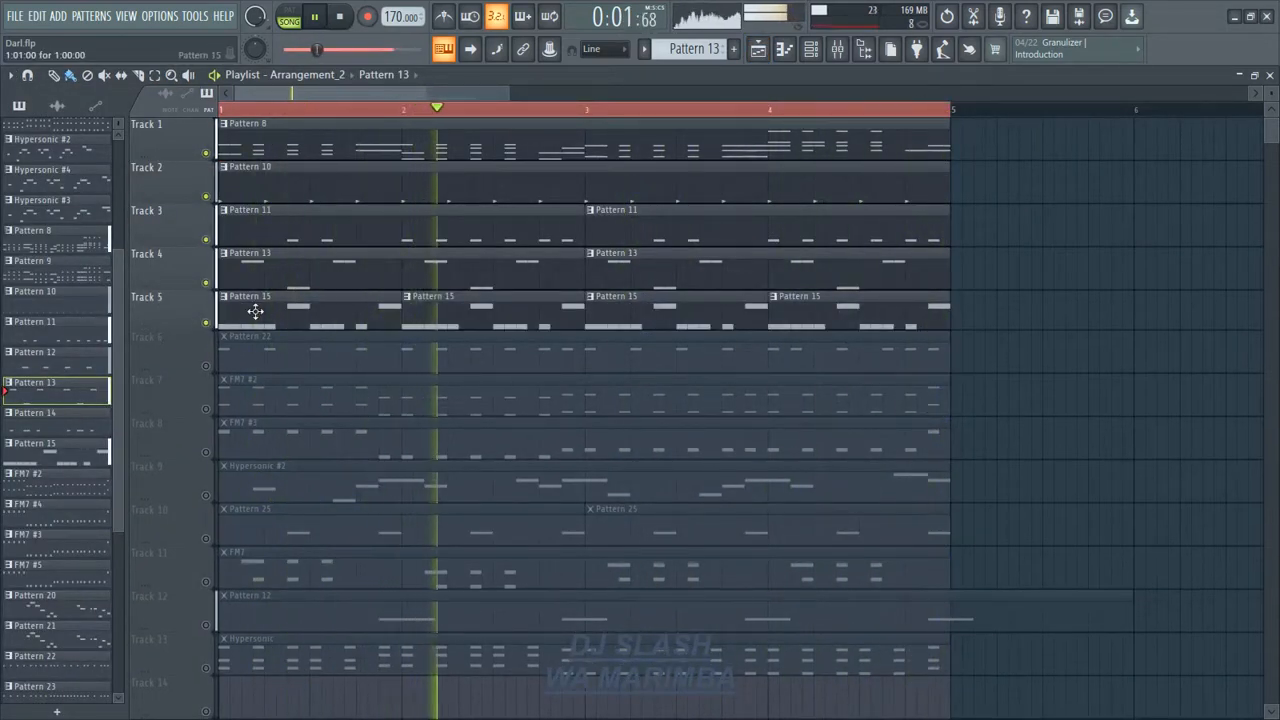
double_click(256, 312)
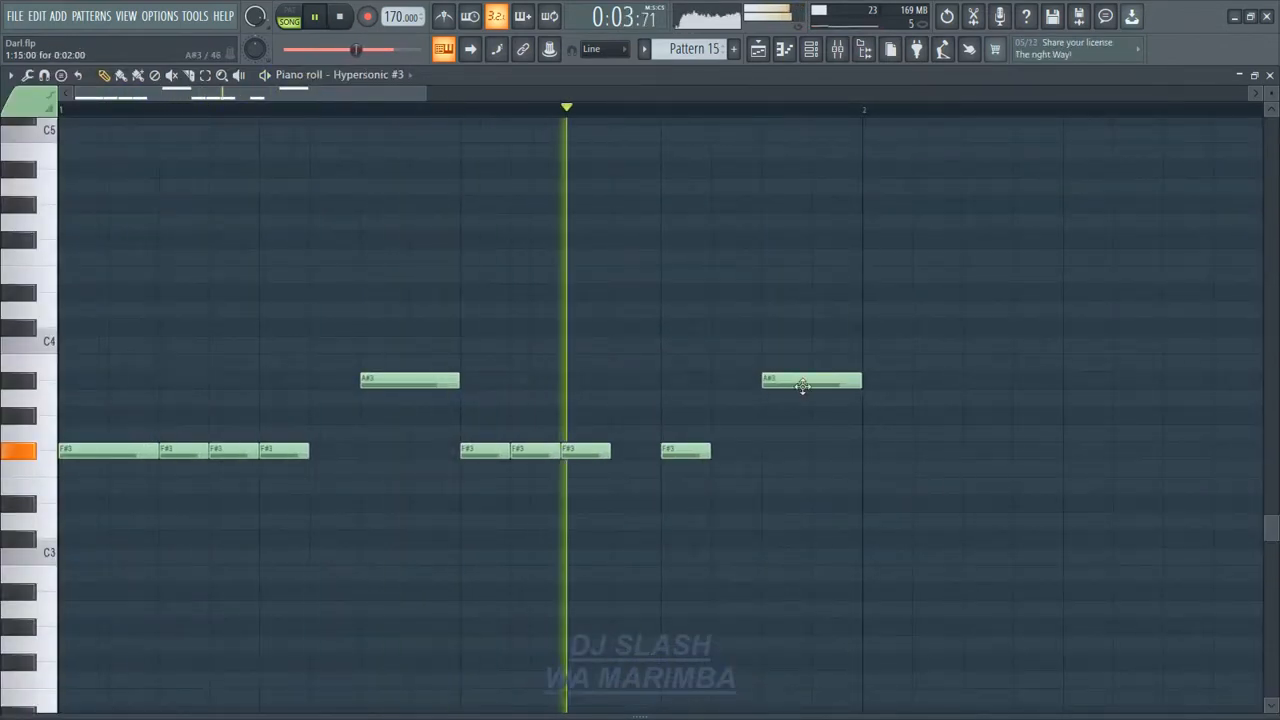
Move Pattern 15's last A#3 note down to F#3 and shorten it to one step, leaving no extra note after it.
drag(802, 386, 803, 456)
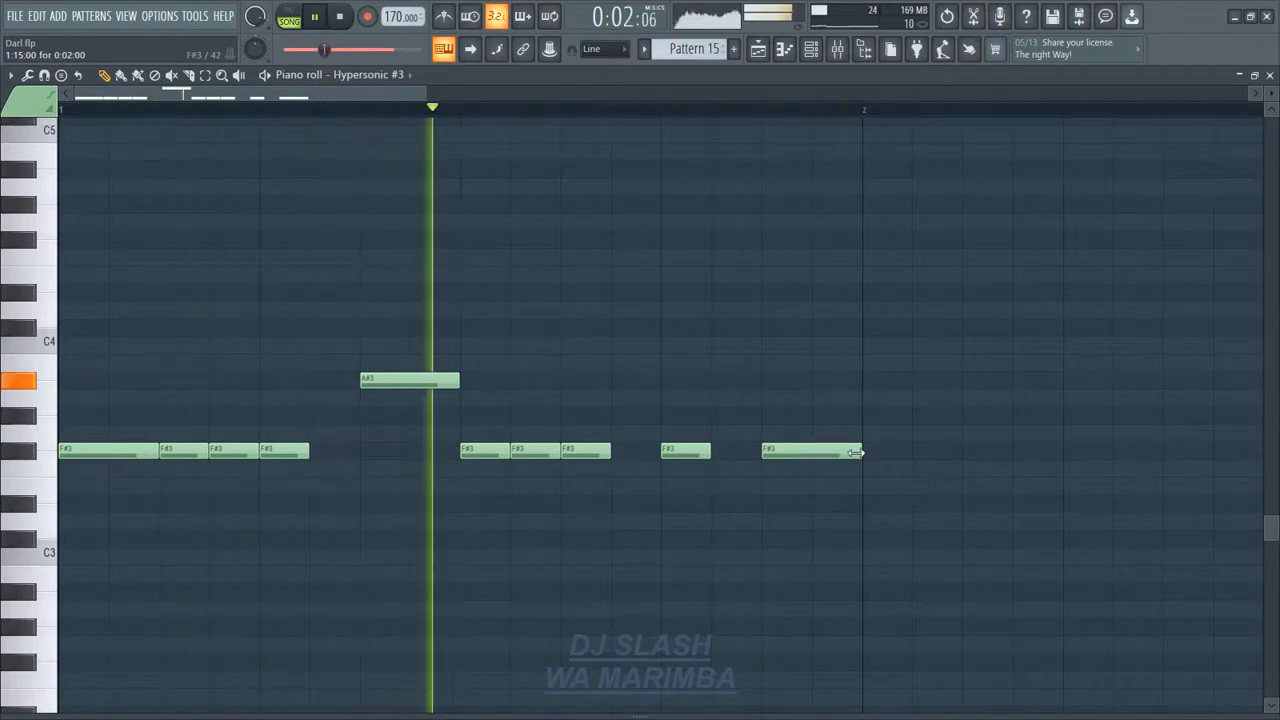
drag(855, 452, 820, 451)
click(816, 455)
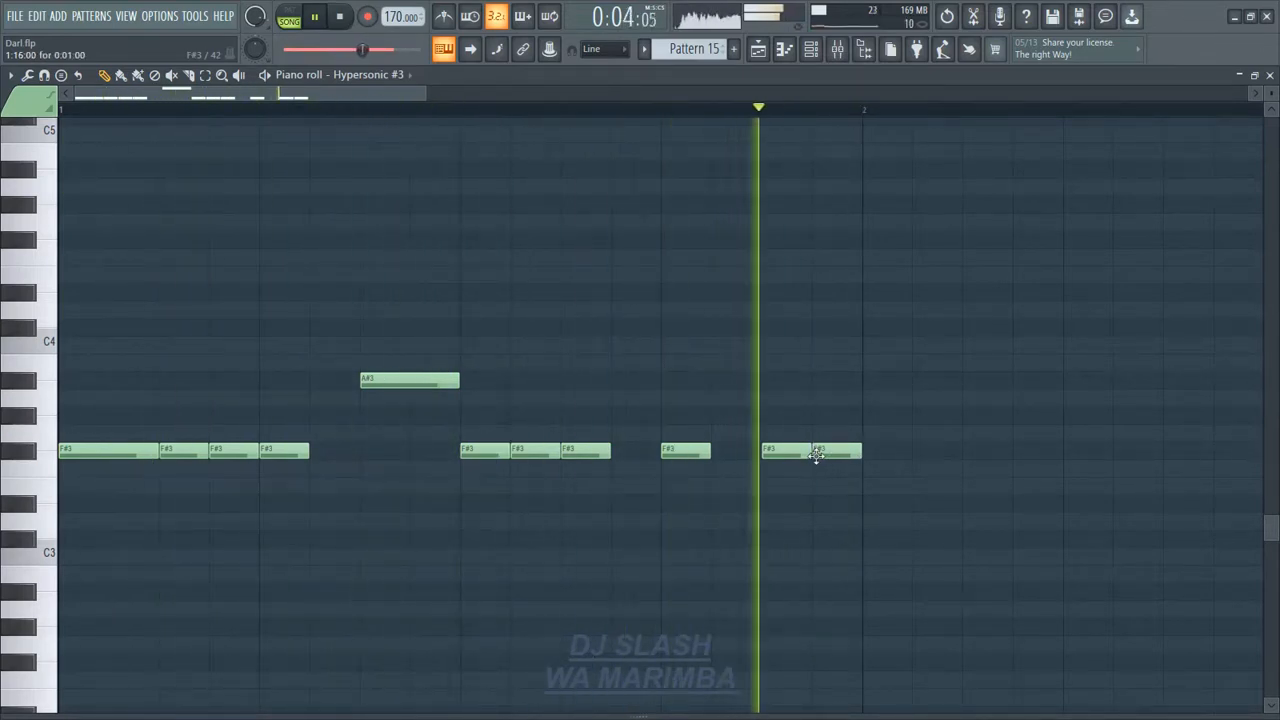
right_click(816, 455)
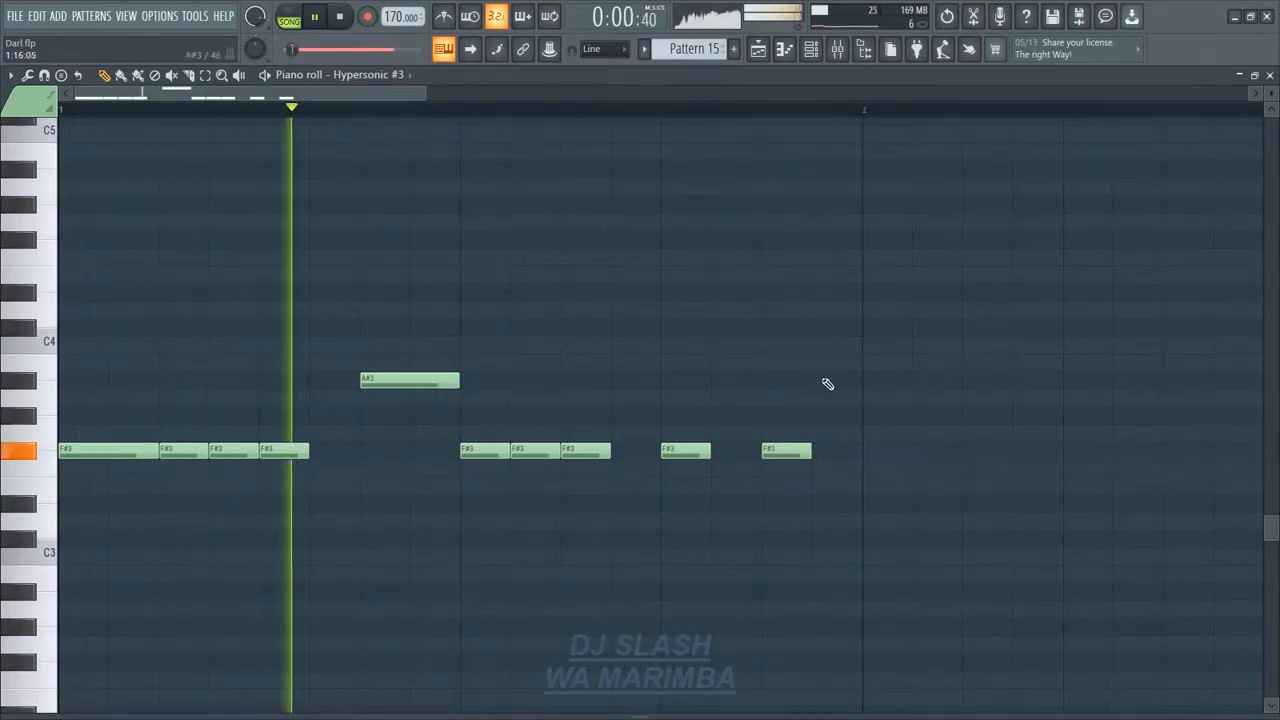
Open the Hypersonic #3 channel's instrument and locate its slot 1 patch in the patch browser.
click(811, 49)
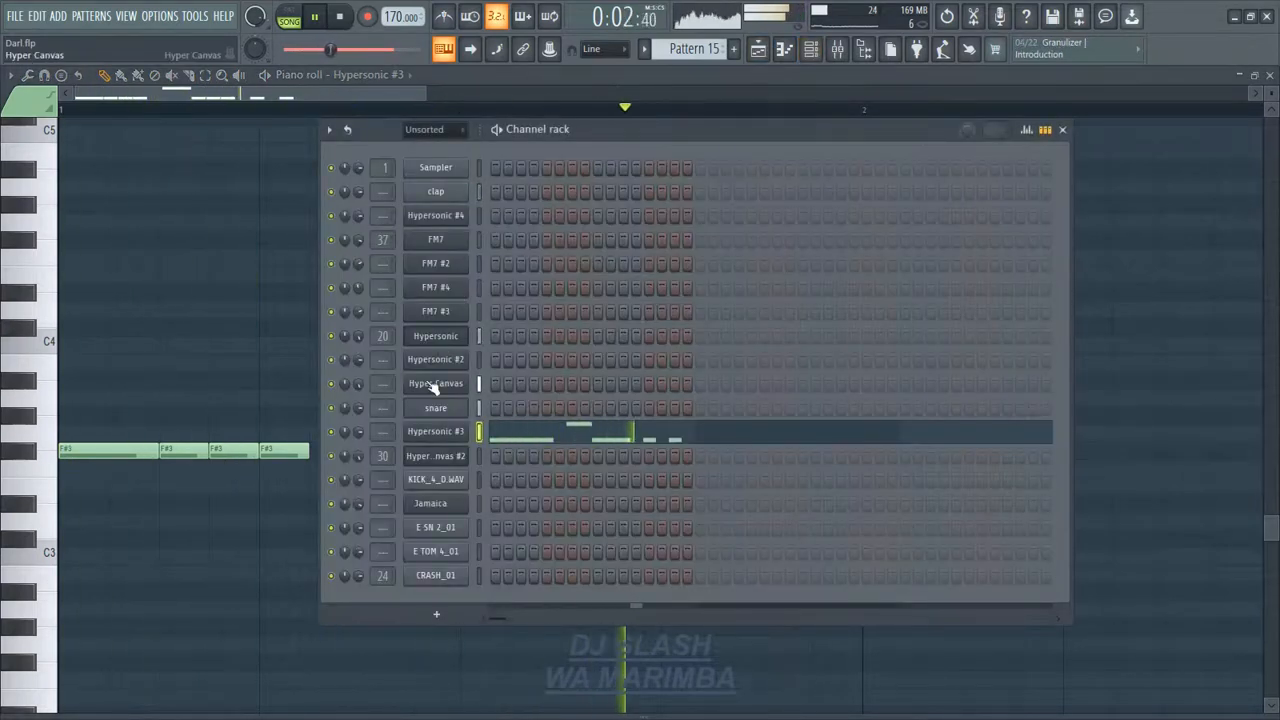
click(432, 436)
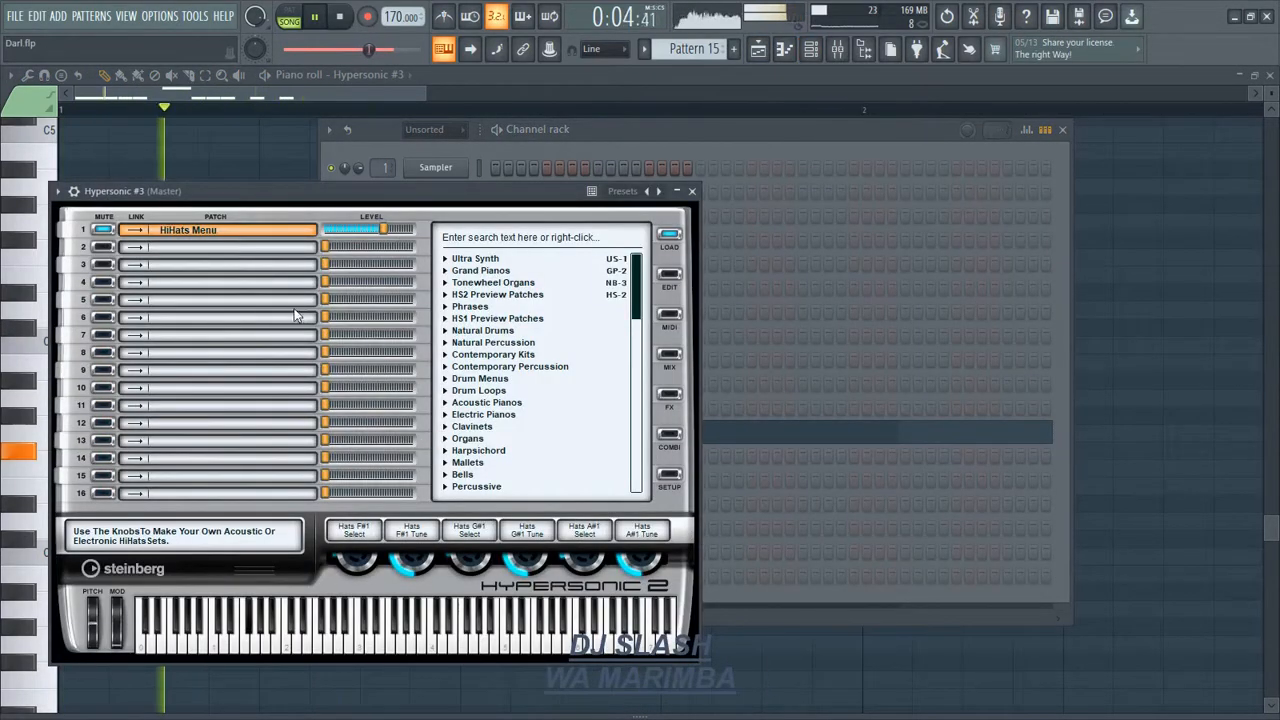
right_click(208, 236)
click(267, 248)
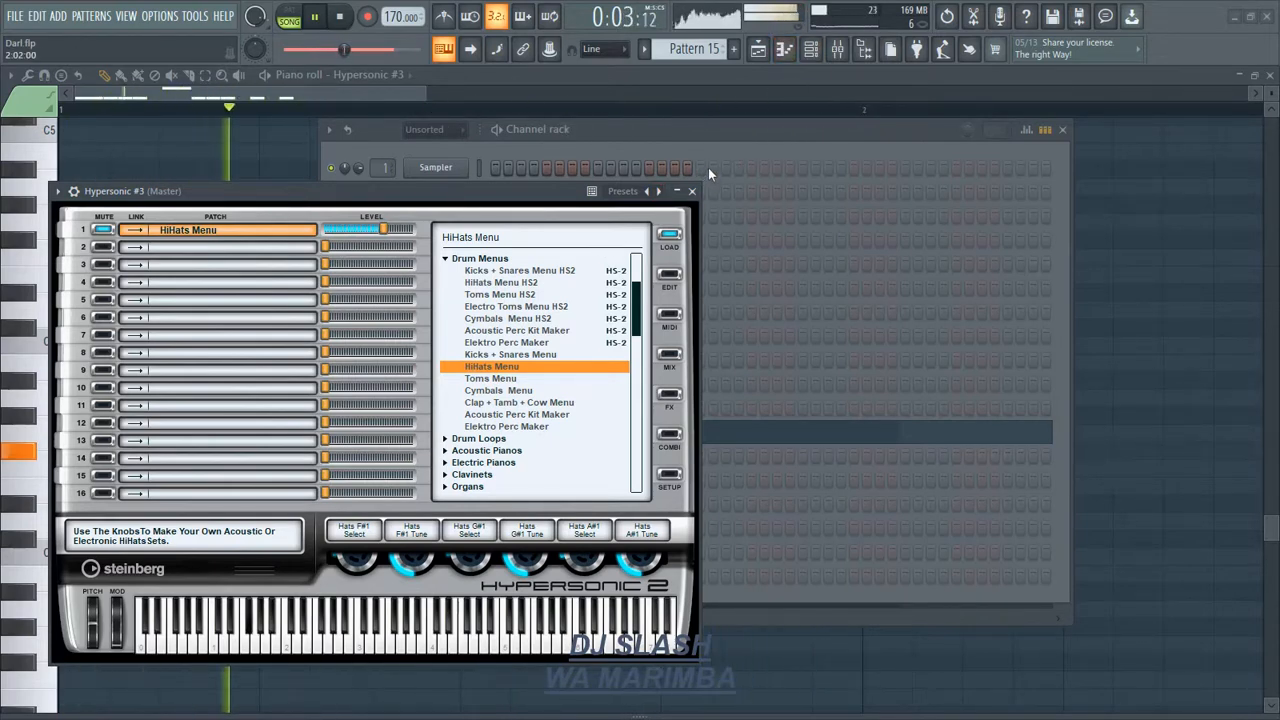
click(694, 191)
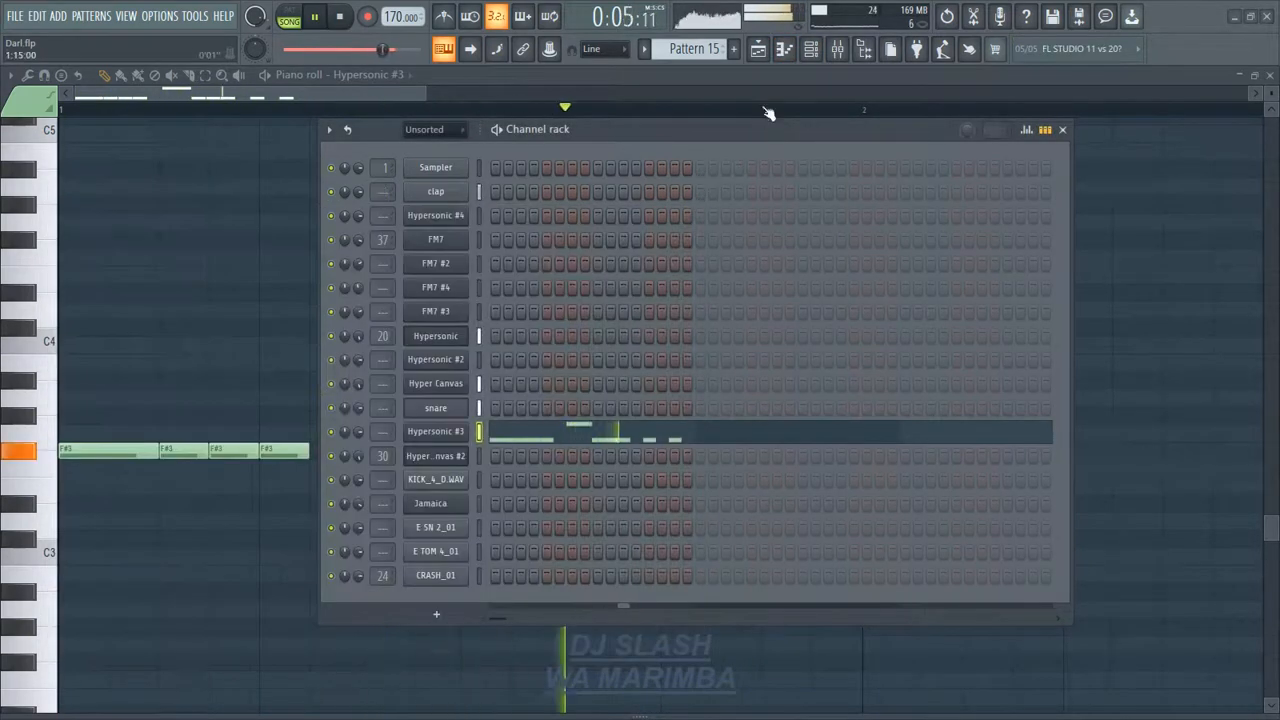
Return to the playlist, unmute Track 6 and open Pattern 22 in the piano roll.
click(768, 53)
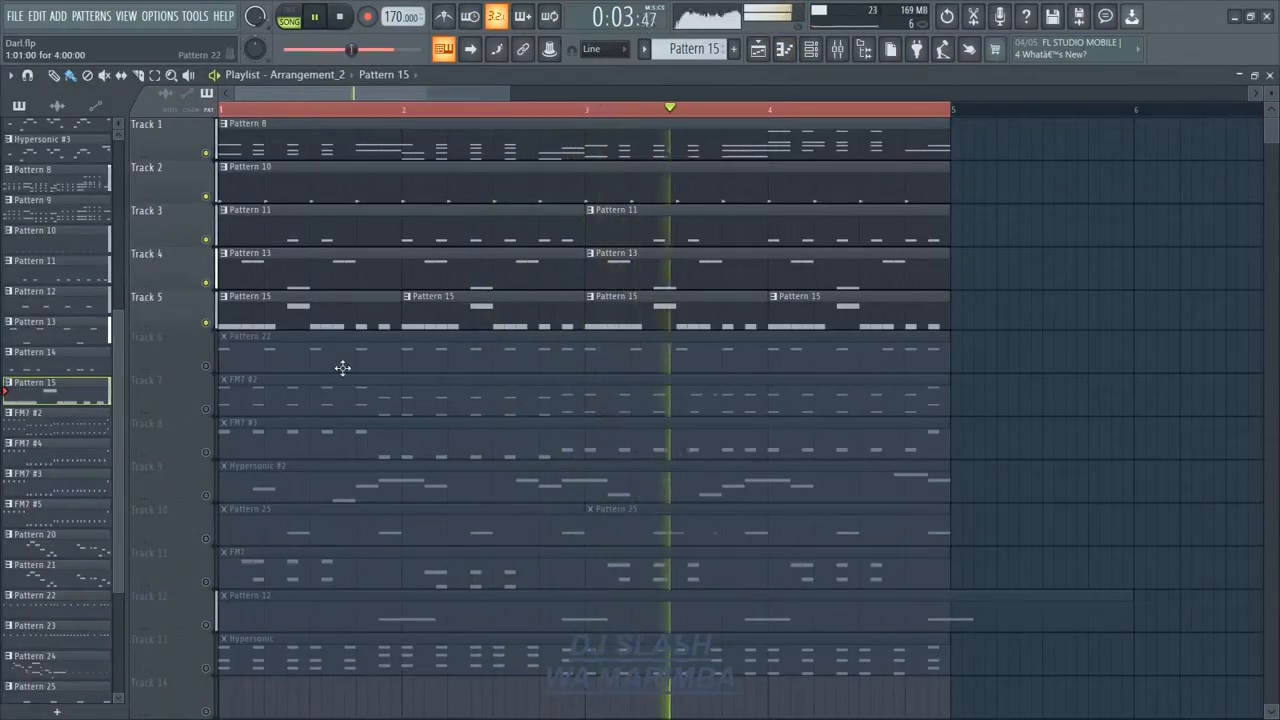
click(206, 366)
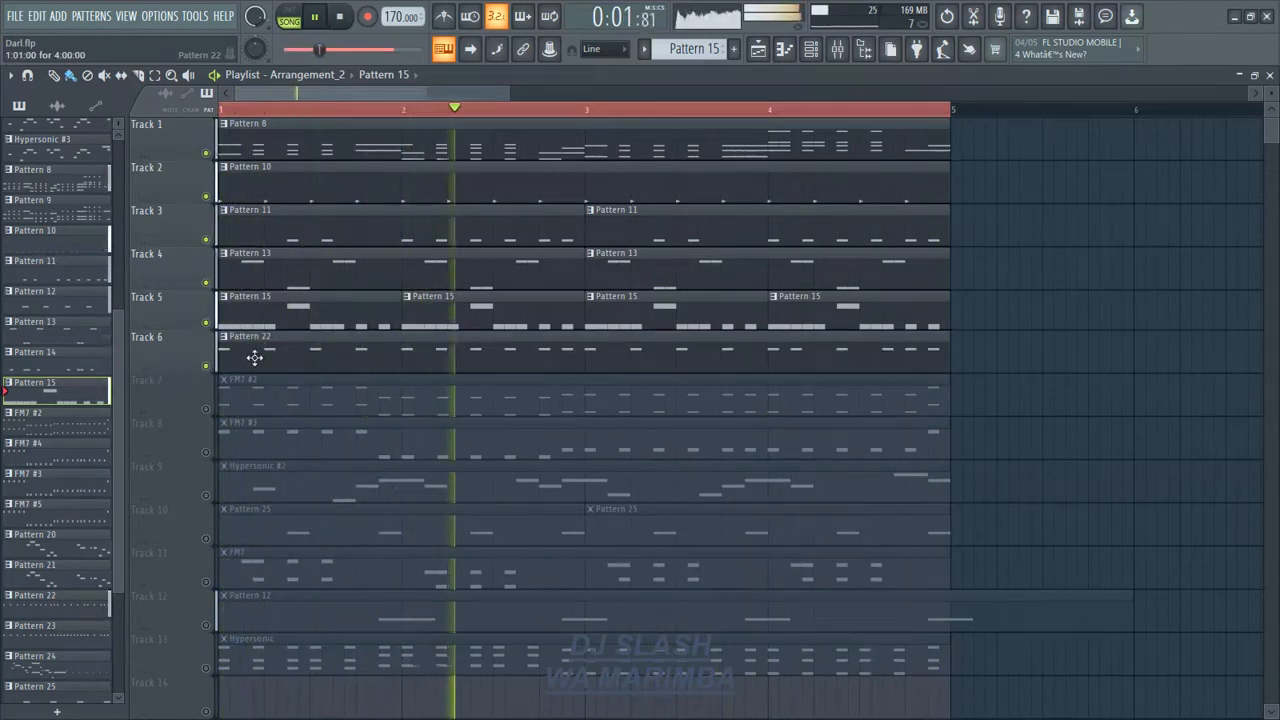
double_click(255, 357)
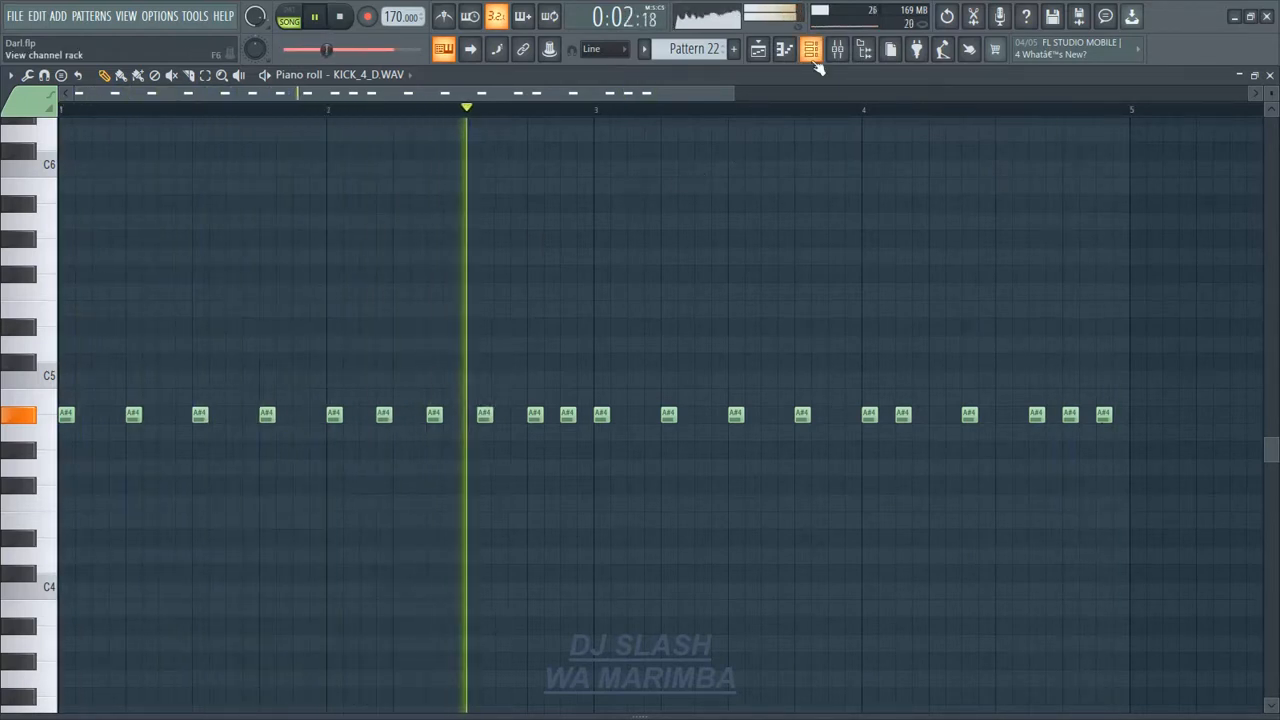
Mute Track 1 in the playlist and reopen Pattern 22 in the piano roll.
click(758, 49)
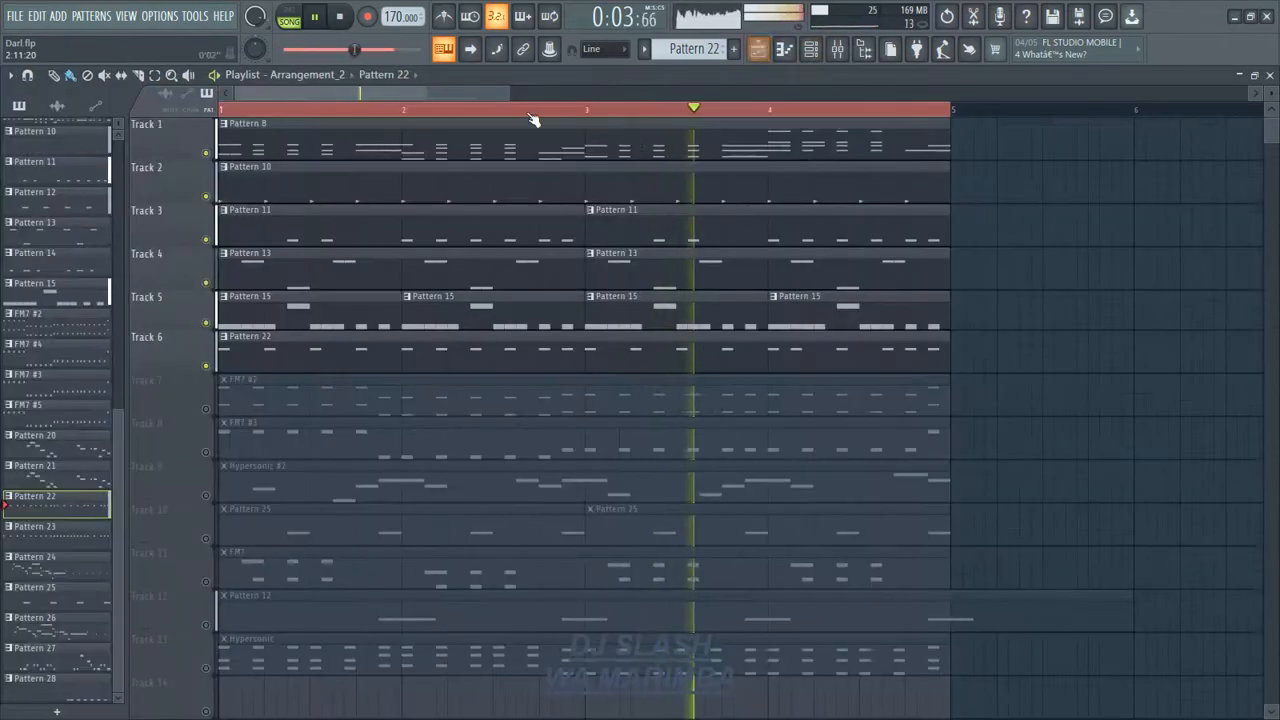
click(207, 152)
double_click(274, 372)
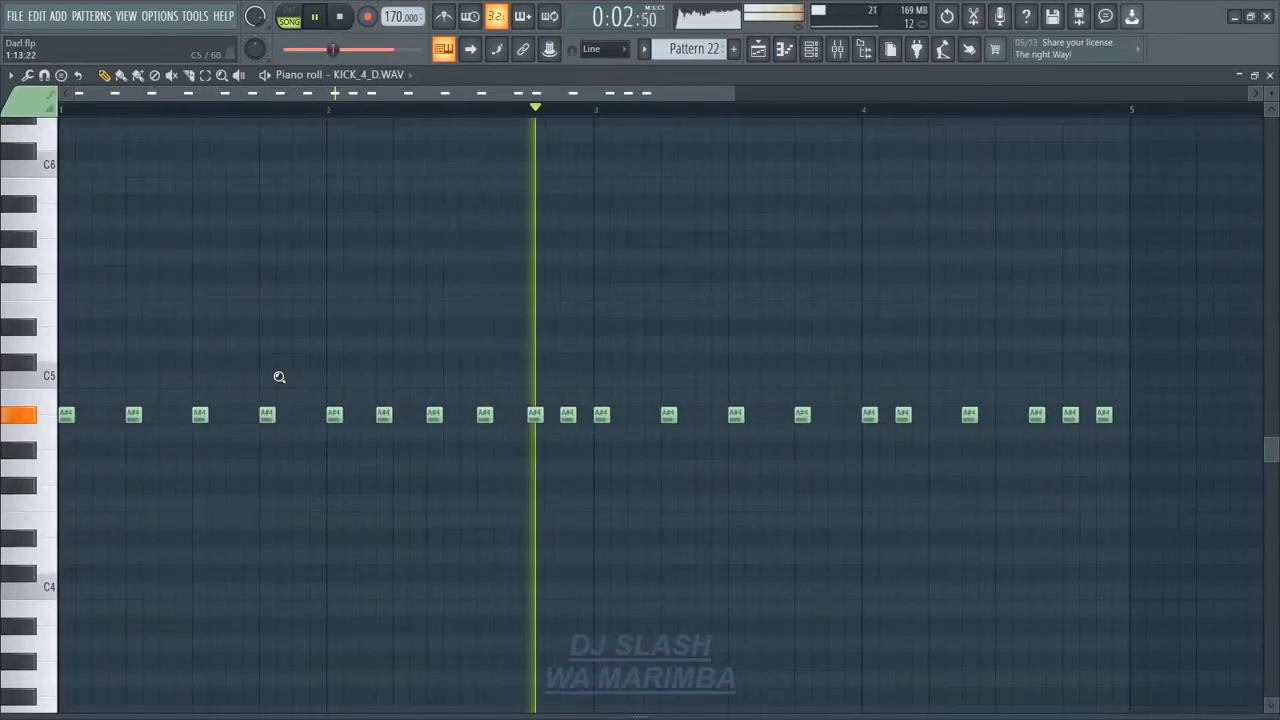
View the KICK_4_D.WAV channel's sampler settings, then close them and the channel rack.
click(811, 50)
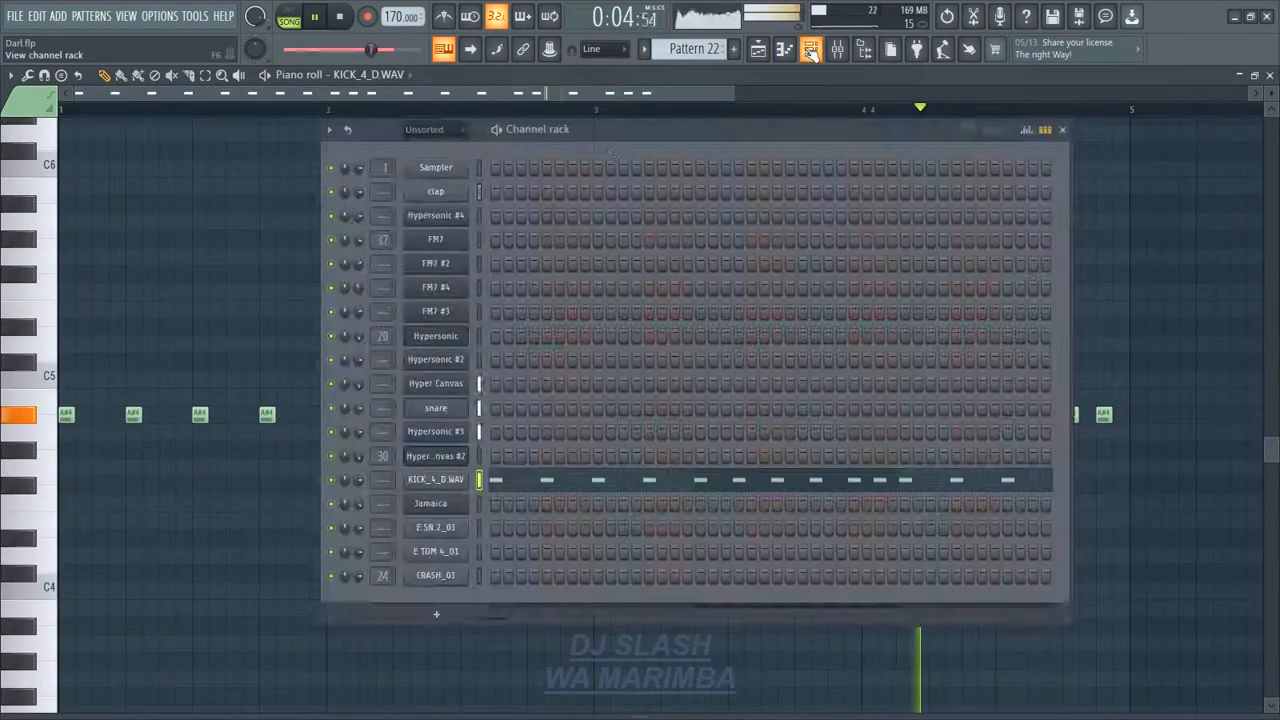
click(430, 479)
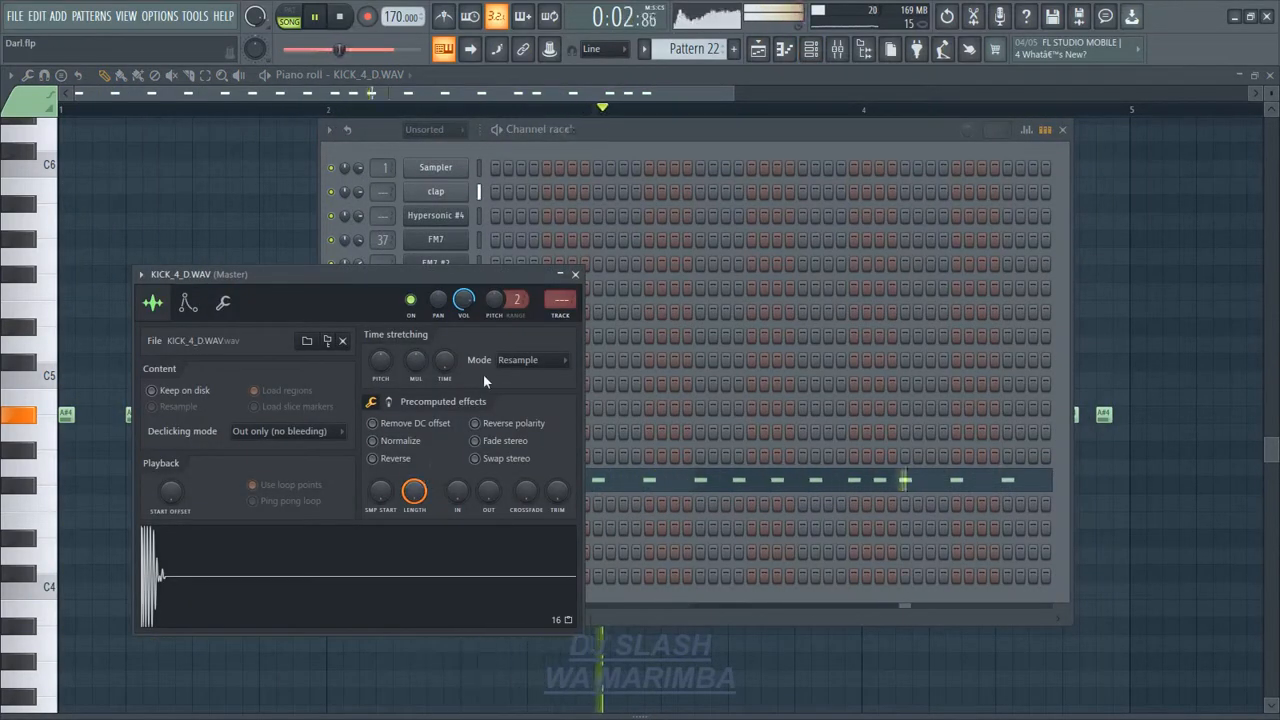
click(576, 274)
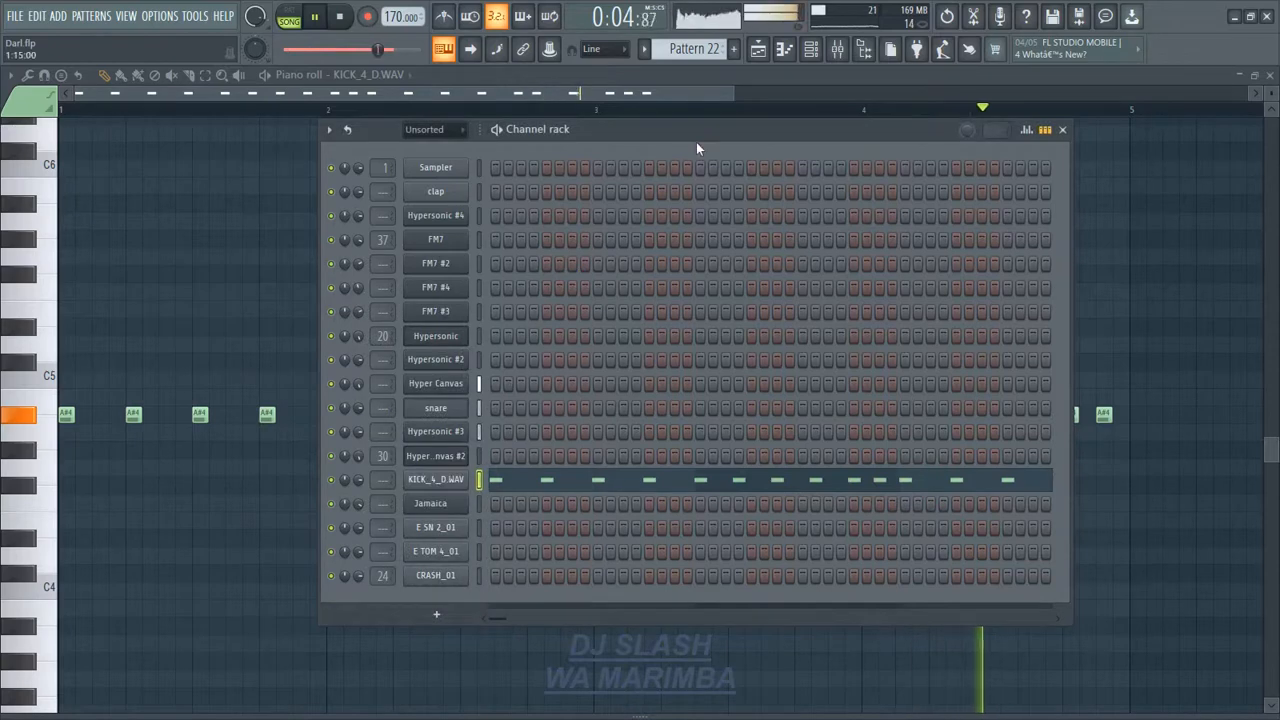
click(811, 50)
Return to the playlist, unmute Track 7 and open the FM7 #2 pattern in the piano roll.
click(758, 50)
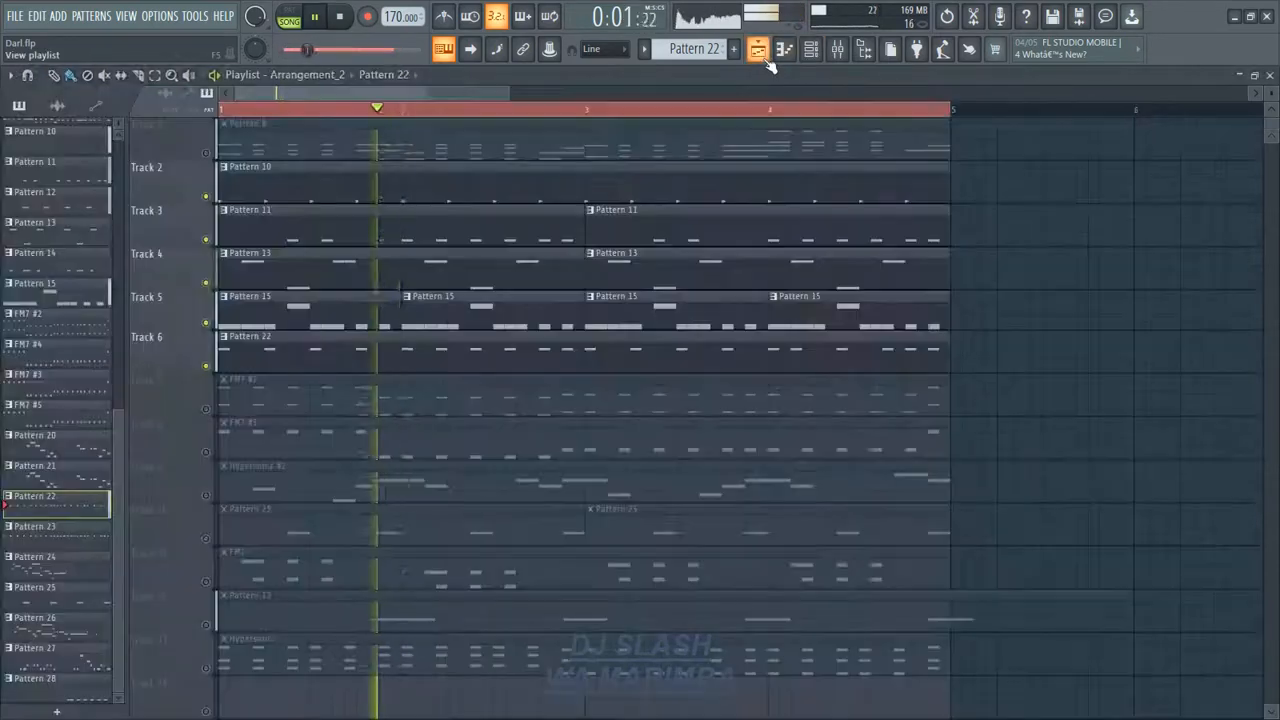
click(208, 410)
double_click(240, 400)
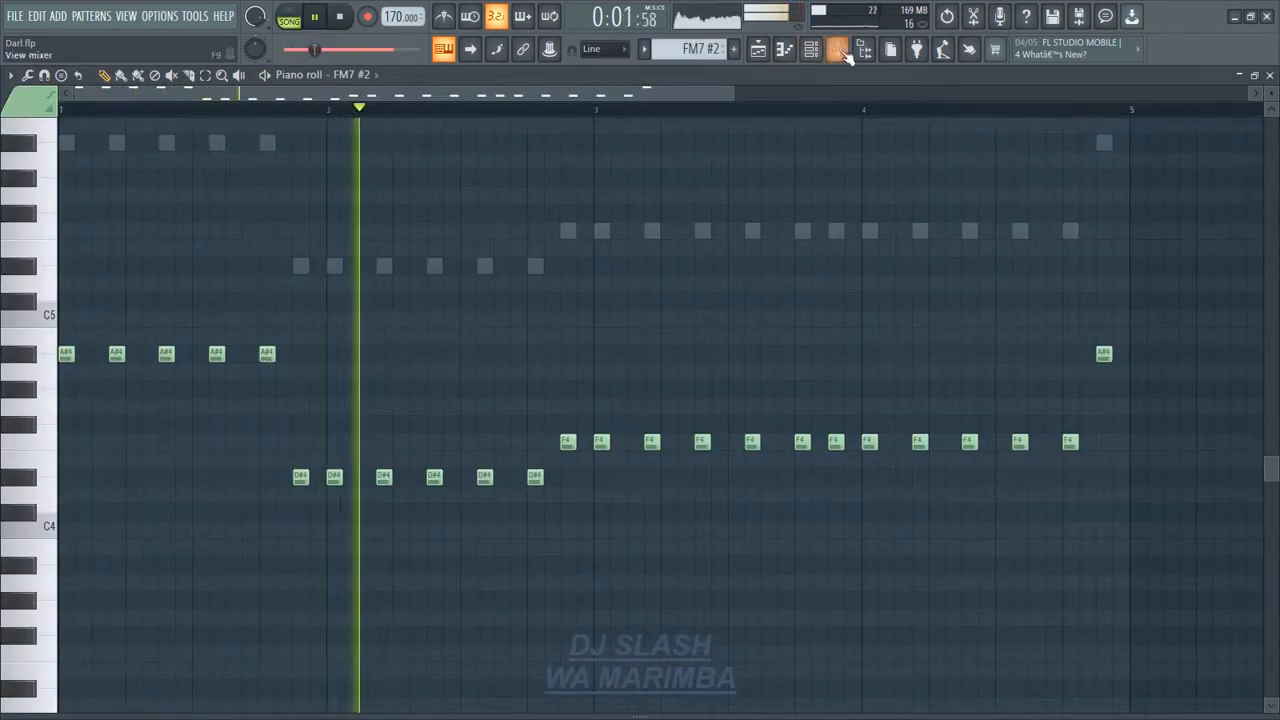
Cut the FM7 #2 channel's notes from the FM7 #2 pattern and paste them into the first empty pattern.
click(811, 50)
key(ctrl+z)
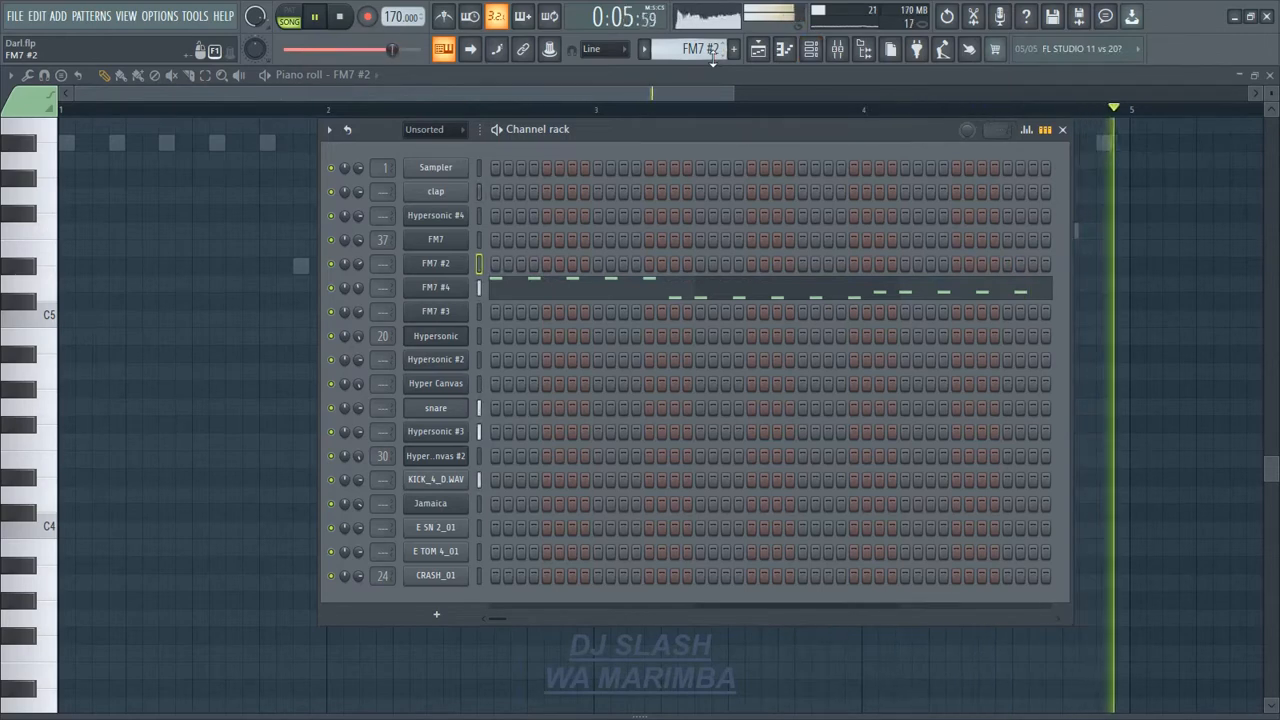
click(710, 52)
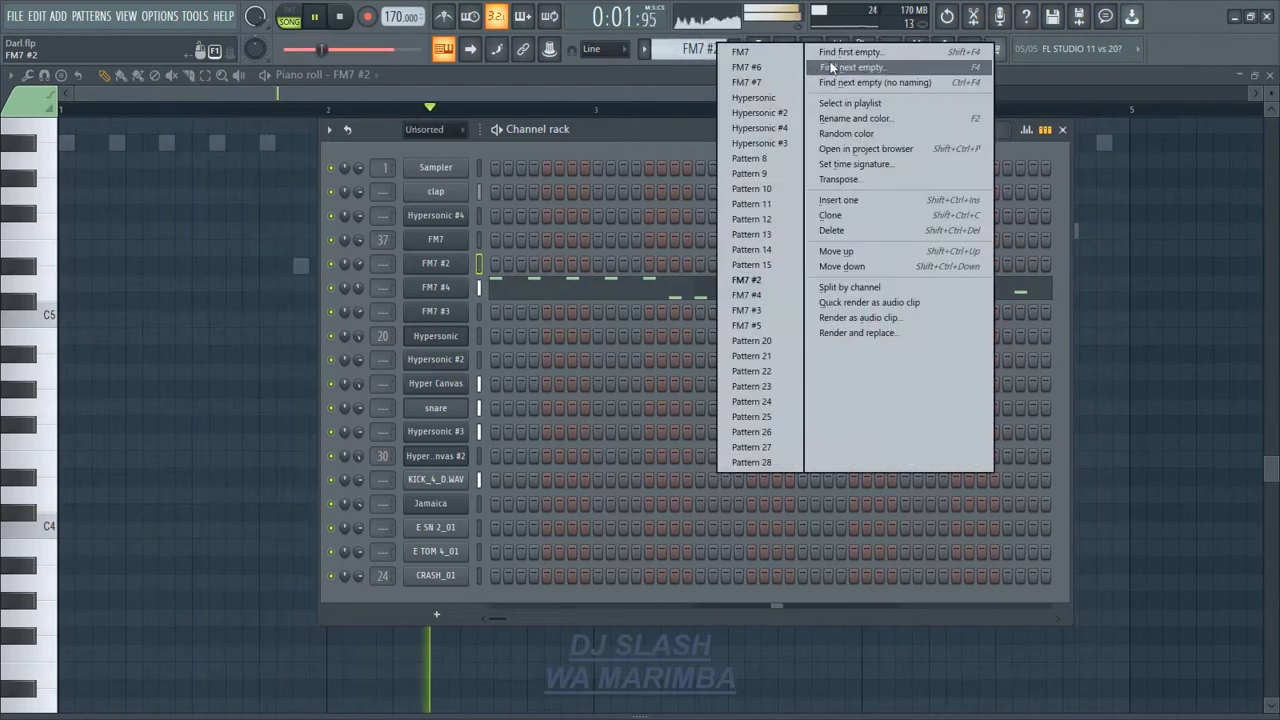
click(835, 53)
key(ctrl+v)
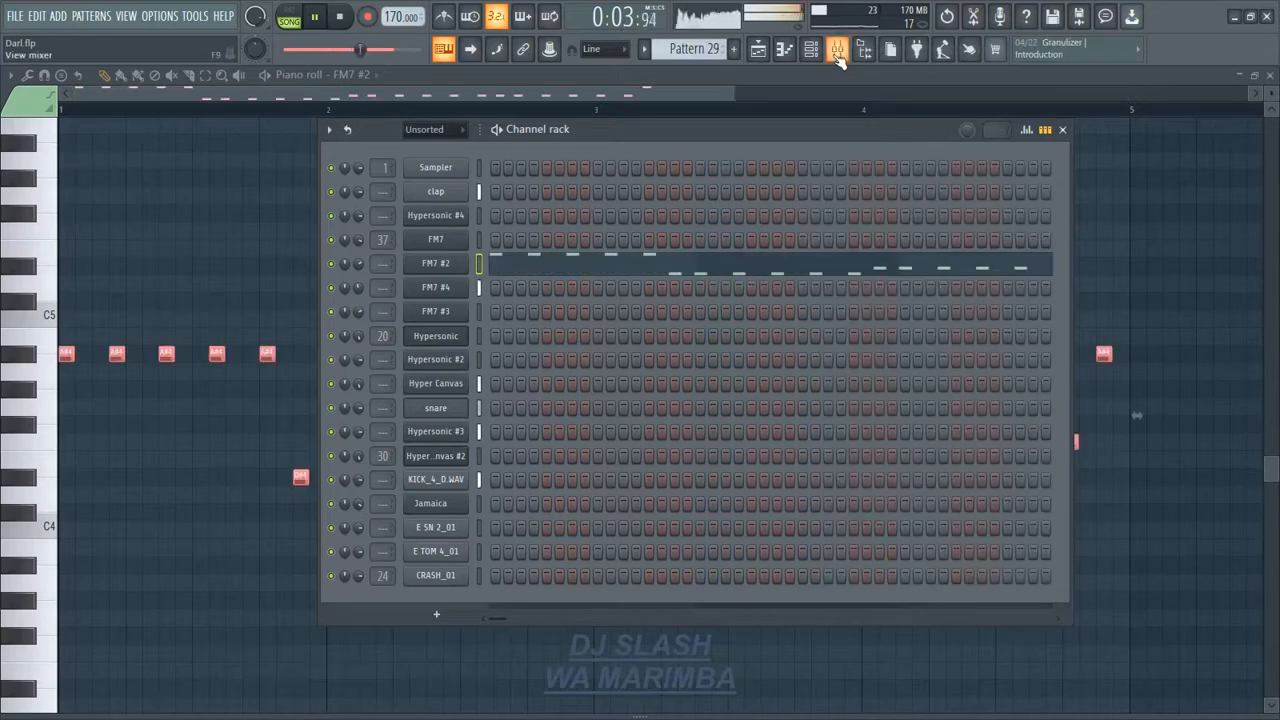
Return to the playlist, open the FM7 #2 pattern in the piano roll and switch playback to pattern mode.
click(772, 49)
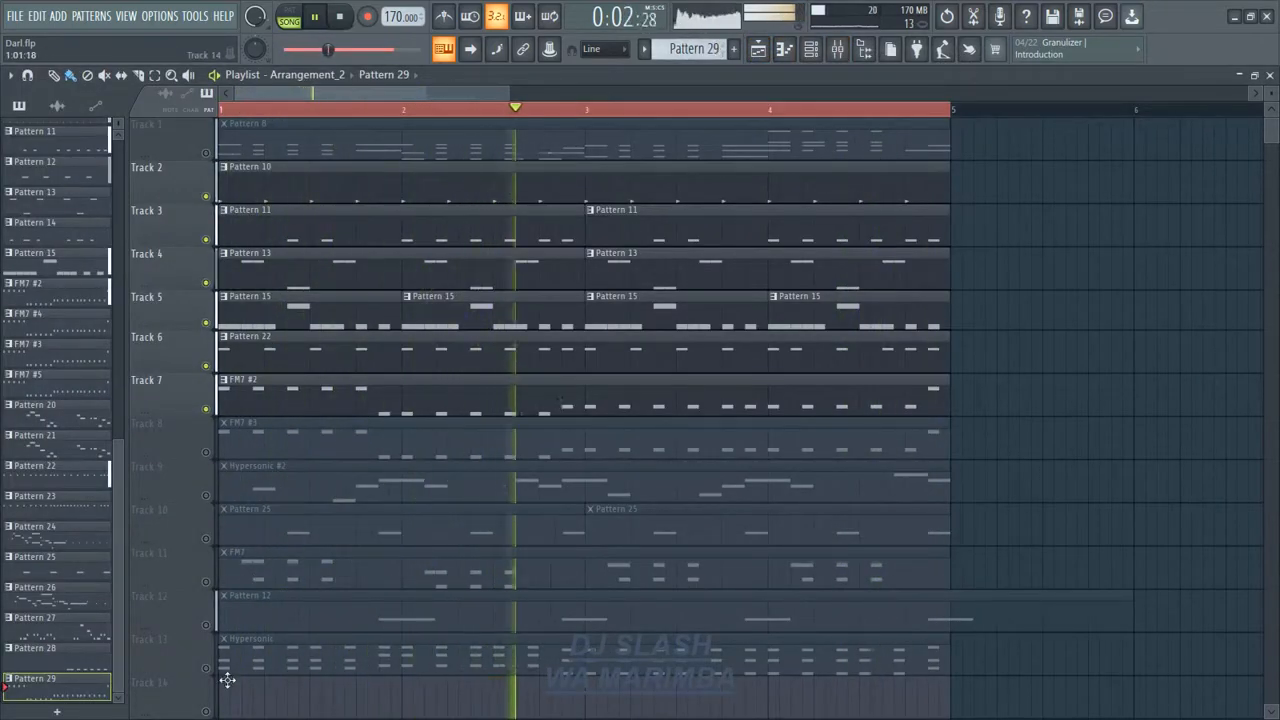
double_click(279, 398)
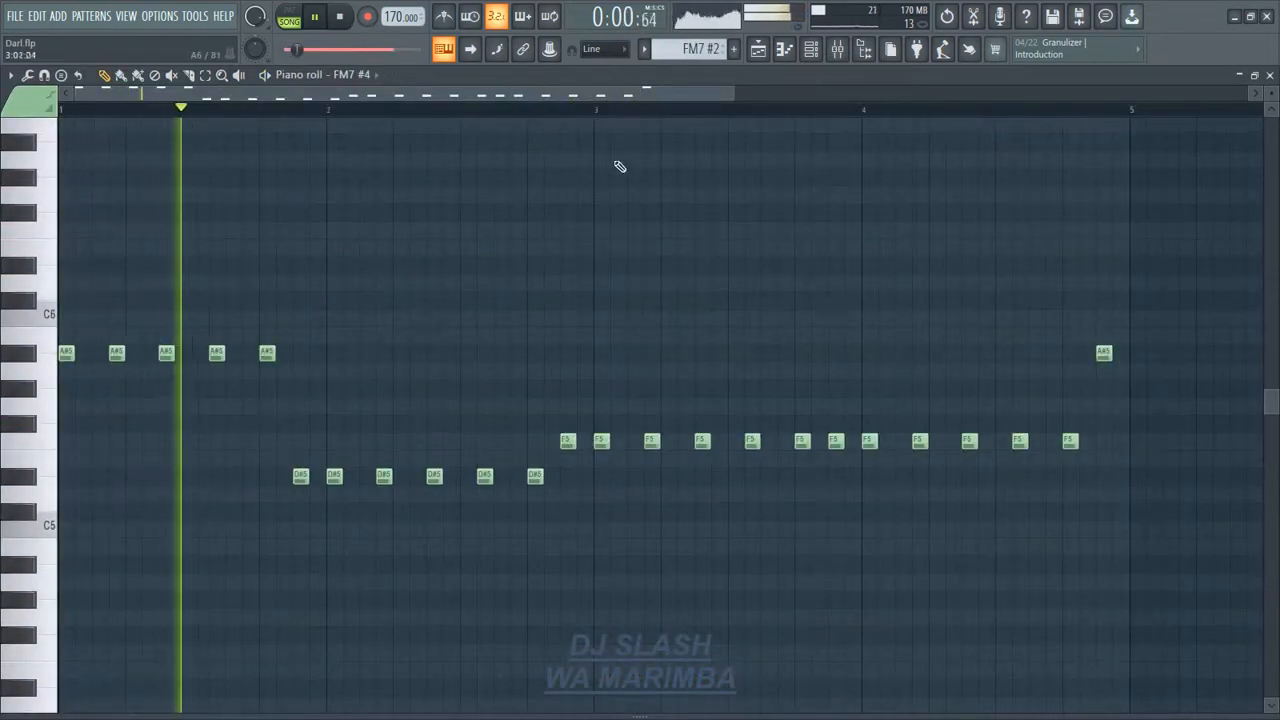
click(292, 14)
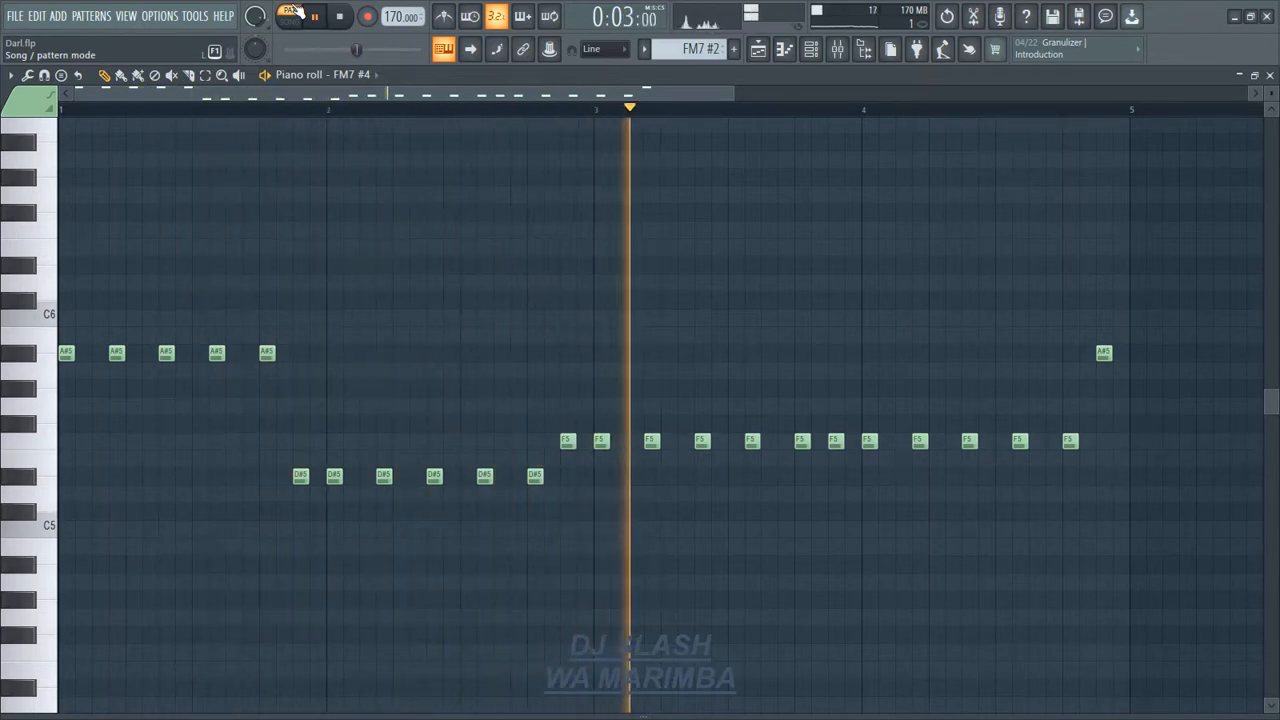
Load the bank DX7 Factory Presets.f7a into the FM7 #4 channel's instrument and choose preset 22, MARIMBA.
key(F6)
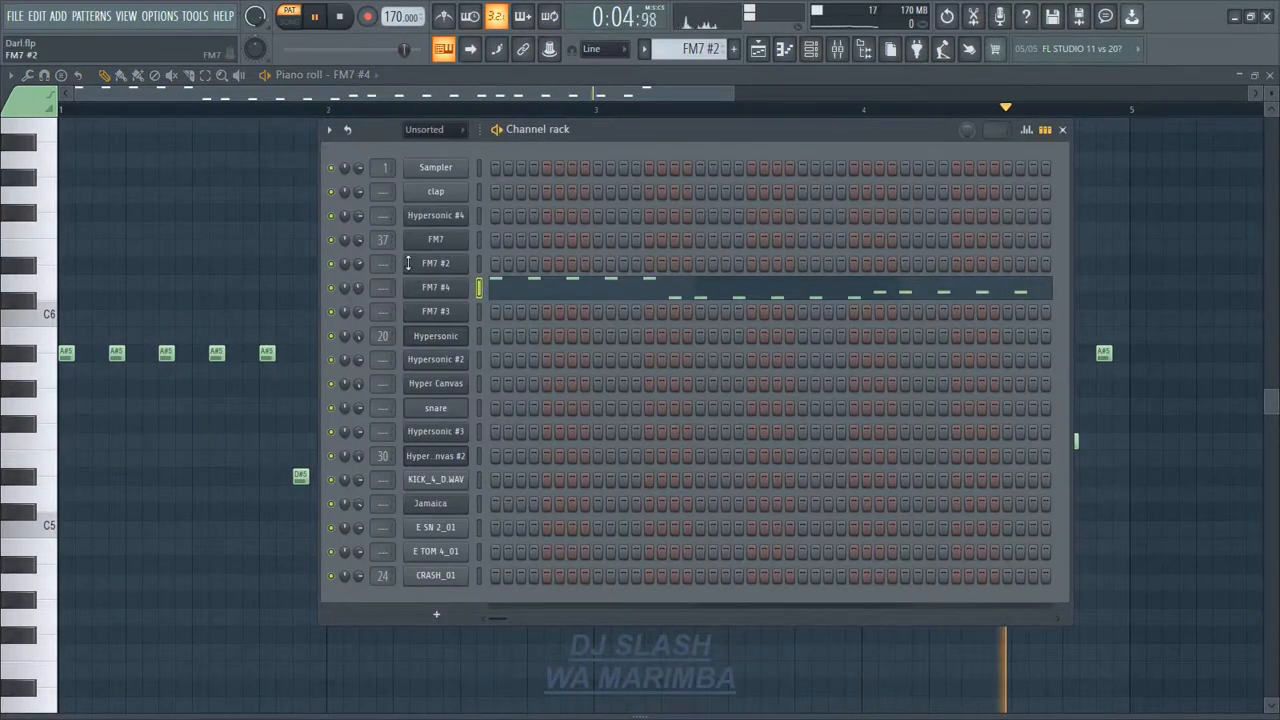
click(430, 287)
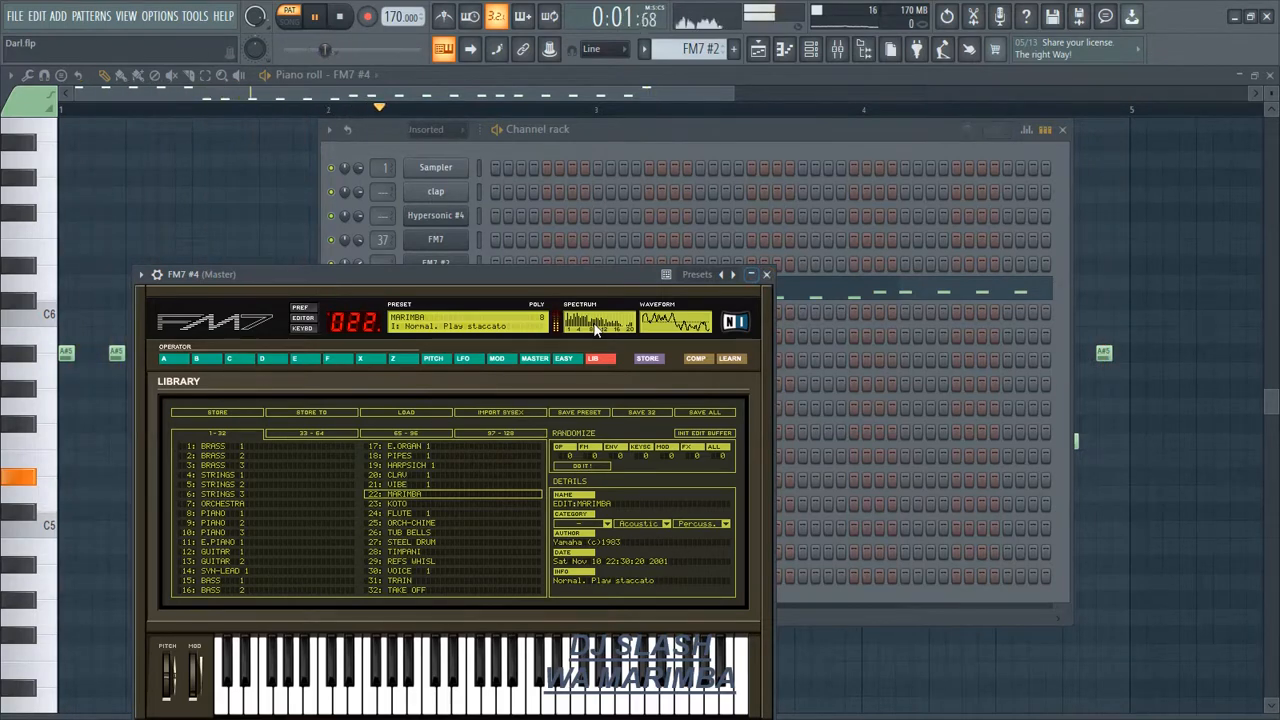
click(394, 413)
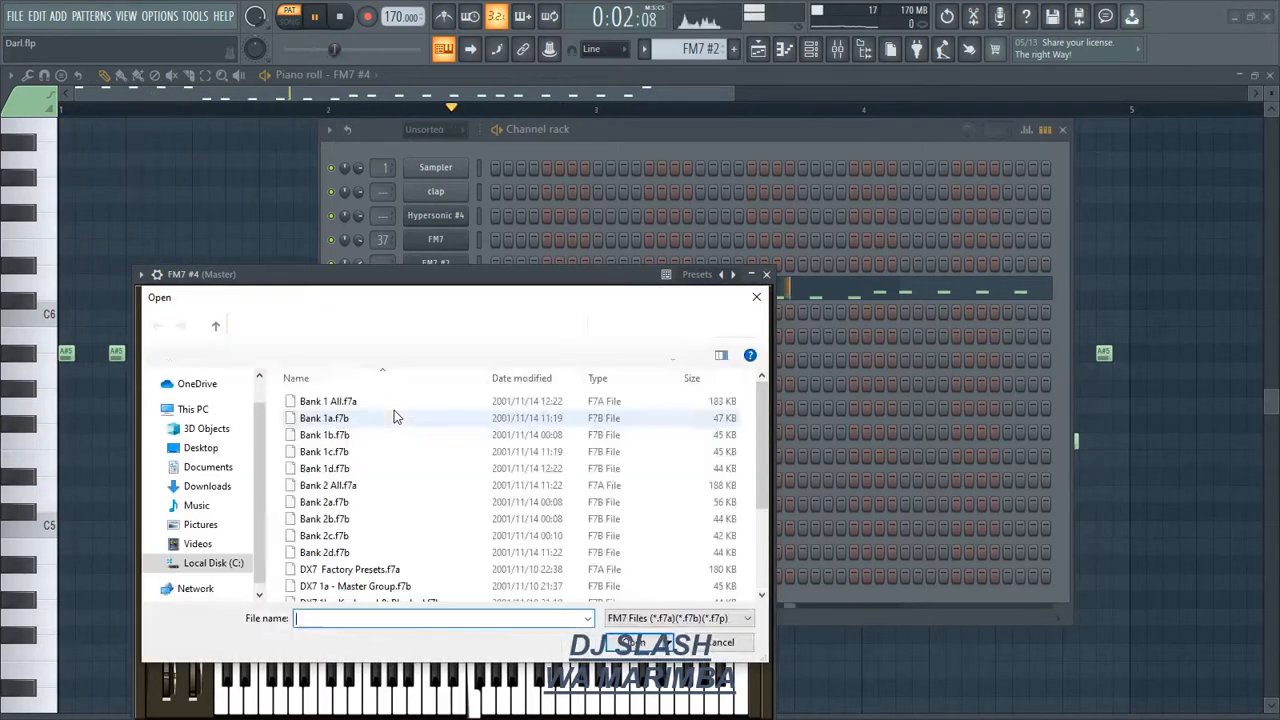
click(394, 413)
key(Down)
key(Down)
key(Down)
key(Down)
key(Down)
key(Down)
key(Down)
key(Down)
key(Down)
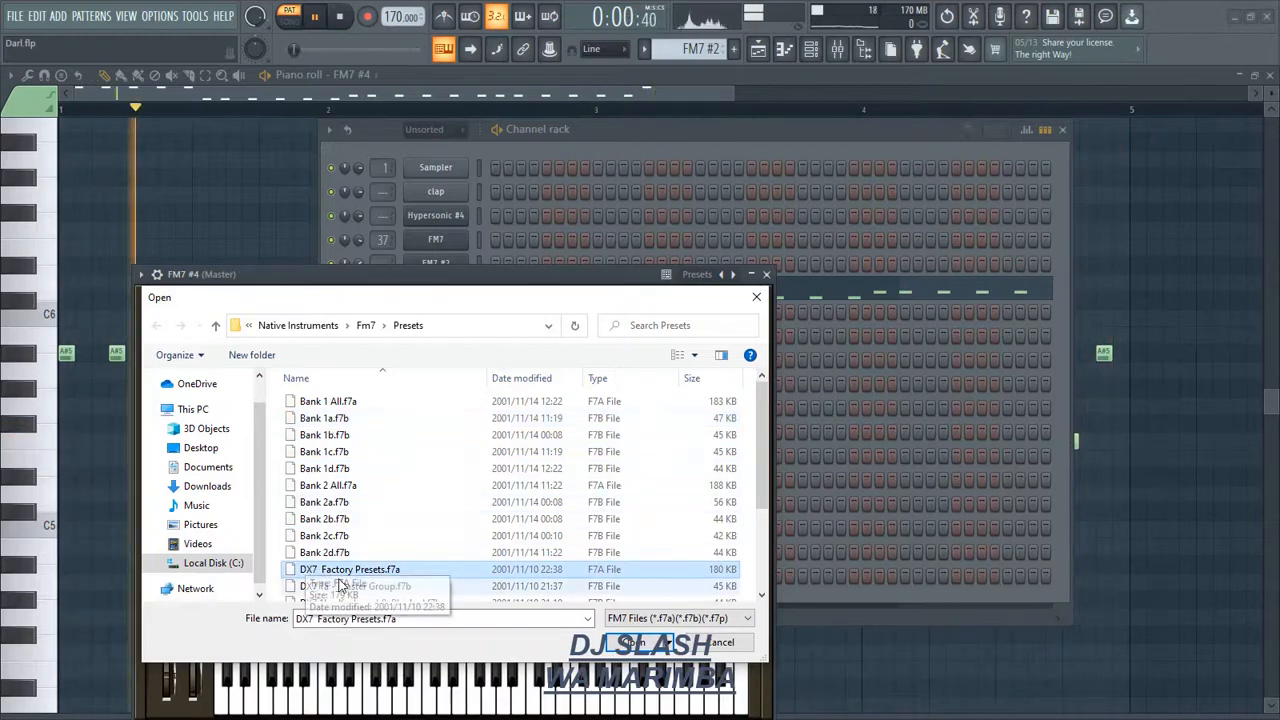
key(Return)
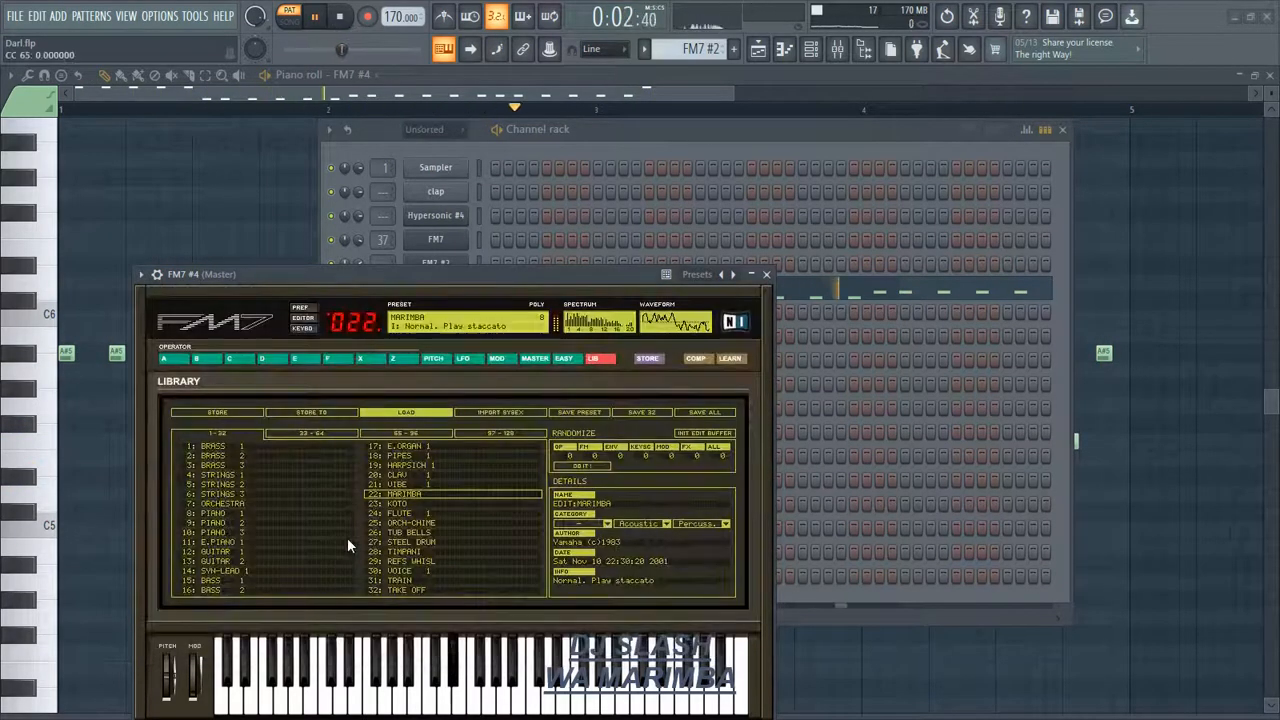
click(389, 492)
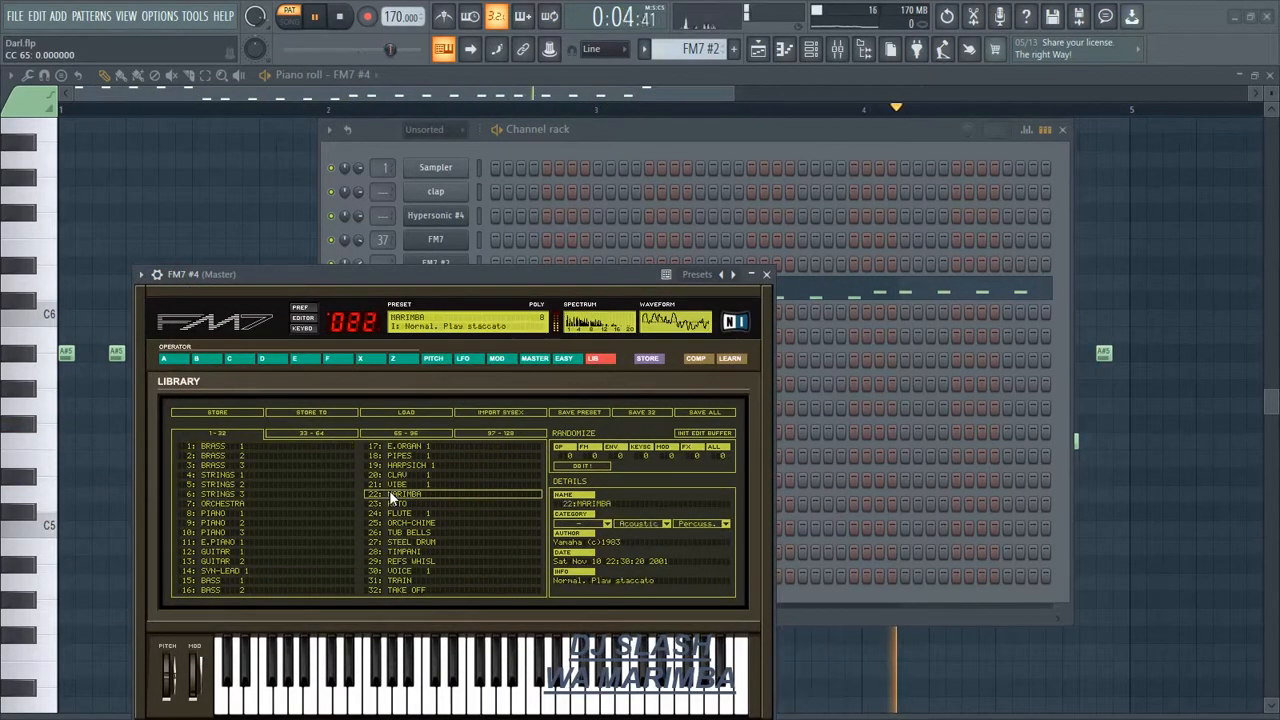
Set FM7 #4's output velocity sensitivity to 100 and timbre velocity sensitivity to 31 in Easy Edit, and close the instrument.
click(563, 359)
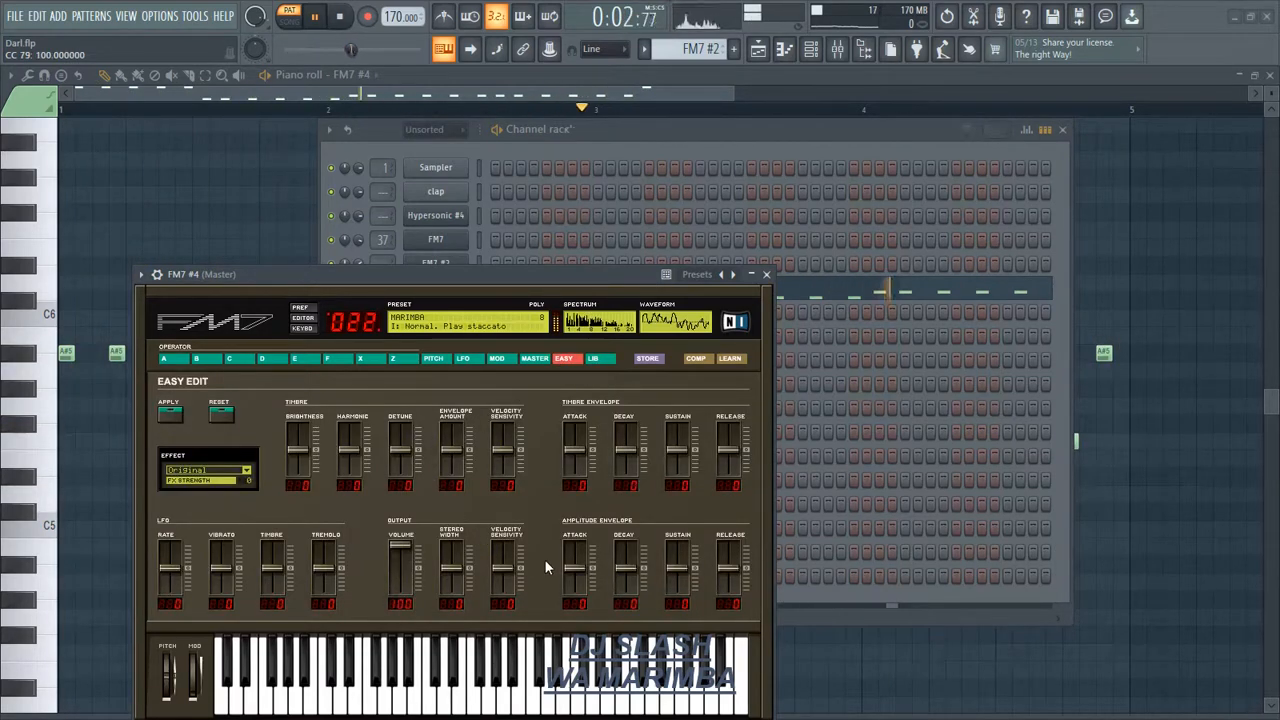
drag(505, 565, 510, 504)
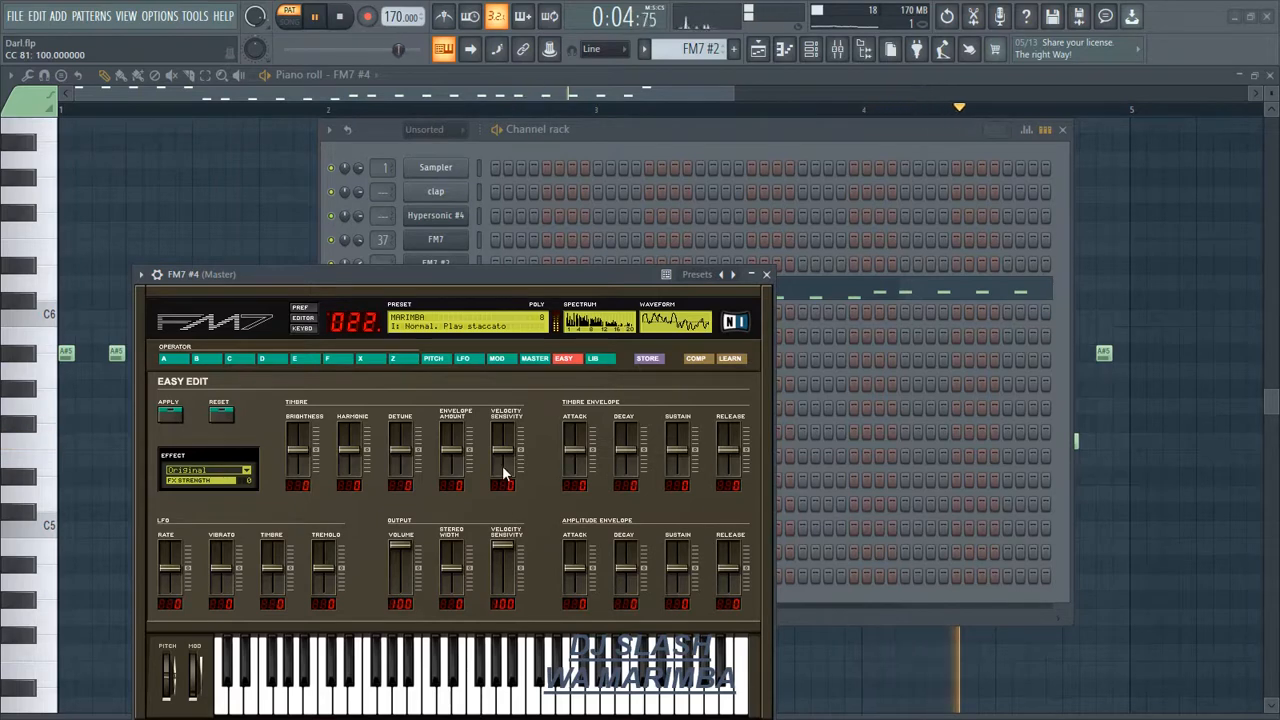
drag(491, 443, 492, 435)
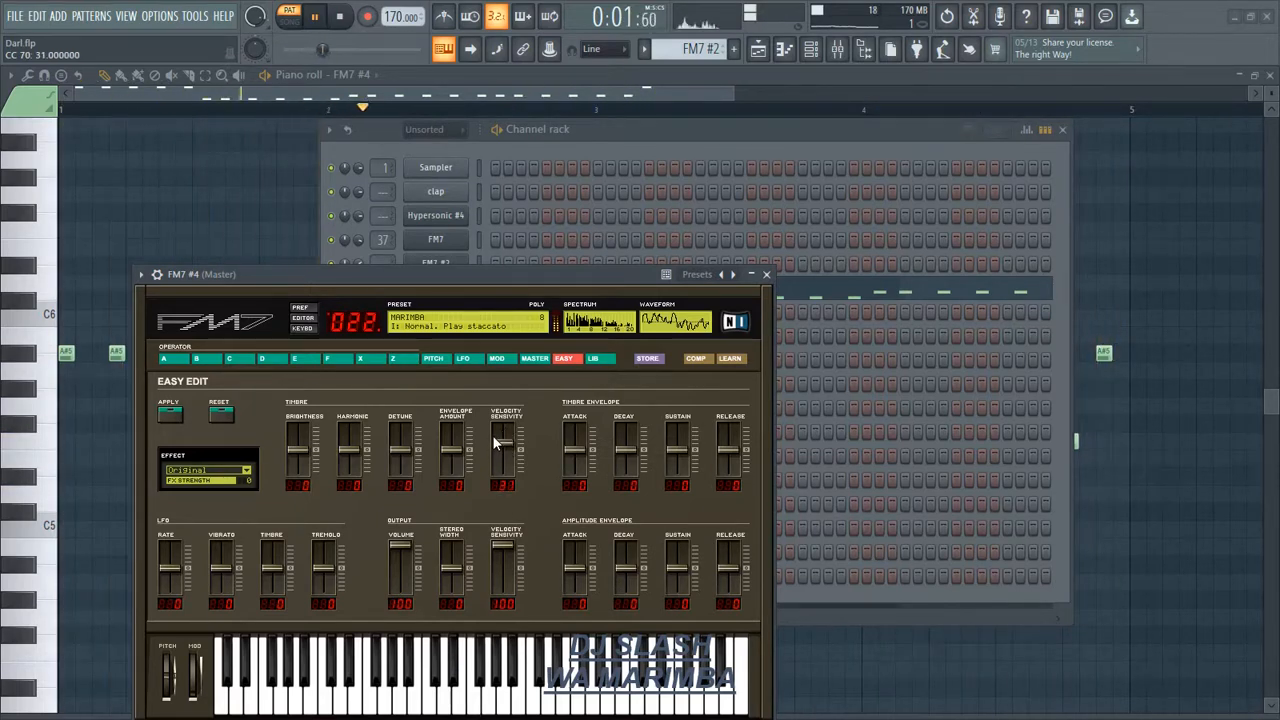
click(767, 275)
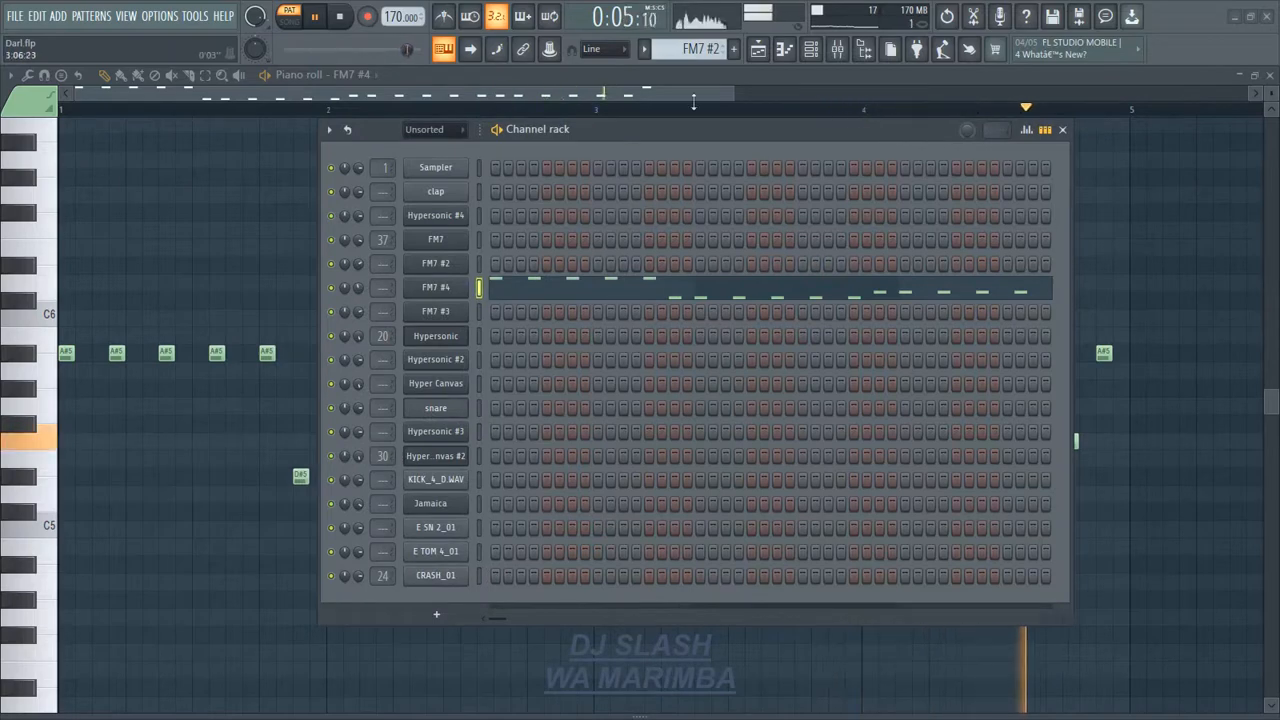
Return to the playlist, reopen the FM7 #2 pattern in the piano roll and view its channels in the channel rack.
click(758, 50)
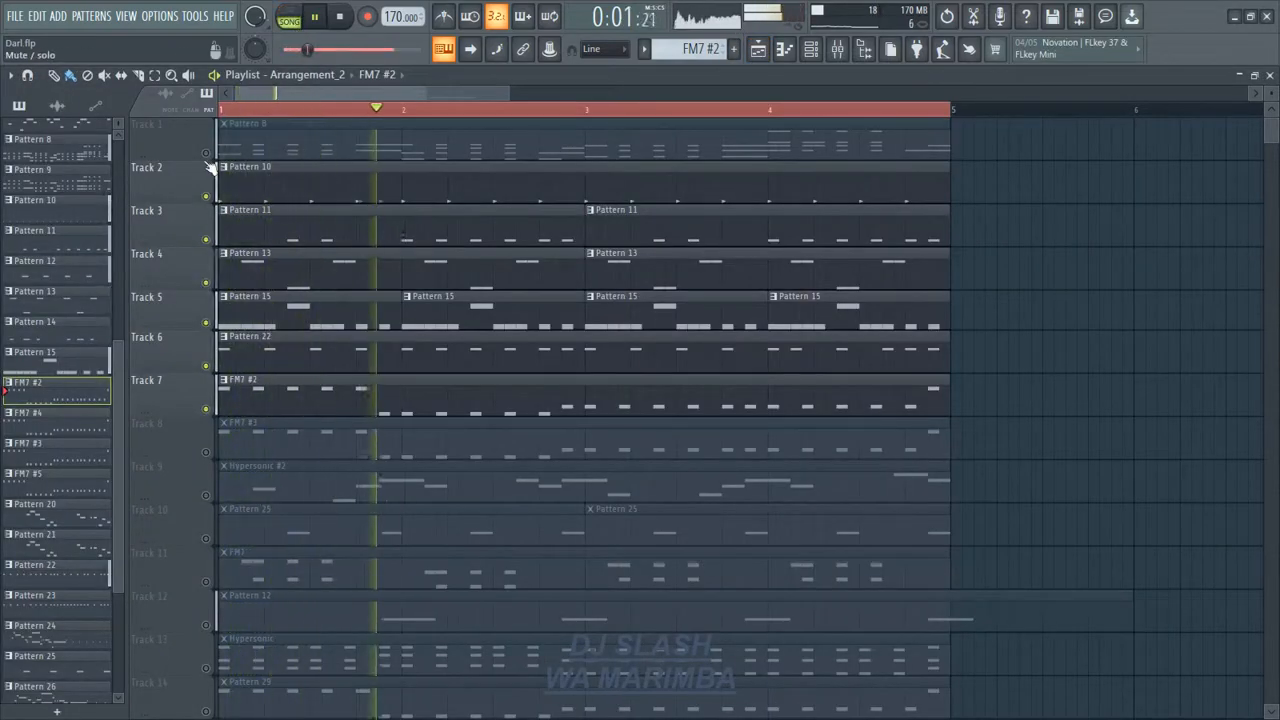
double_click(231, 397)
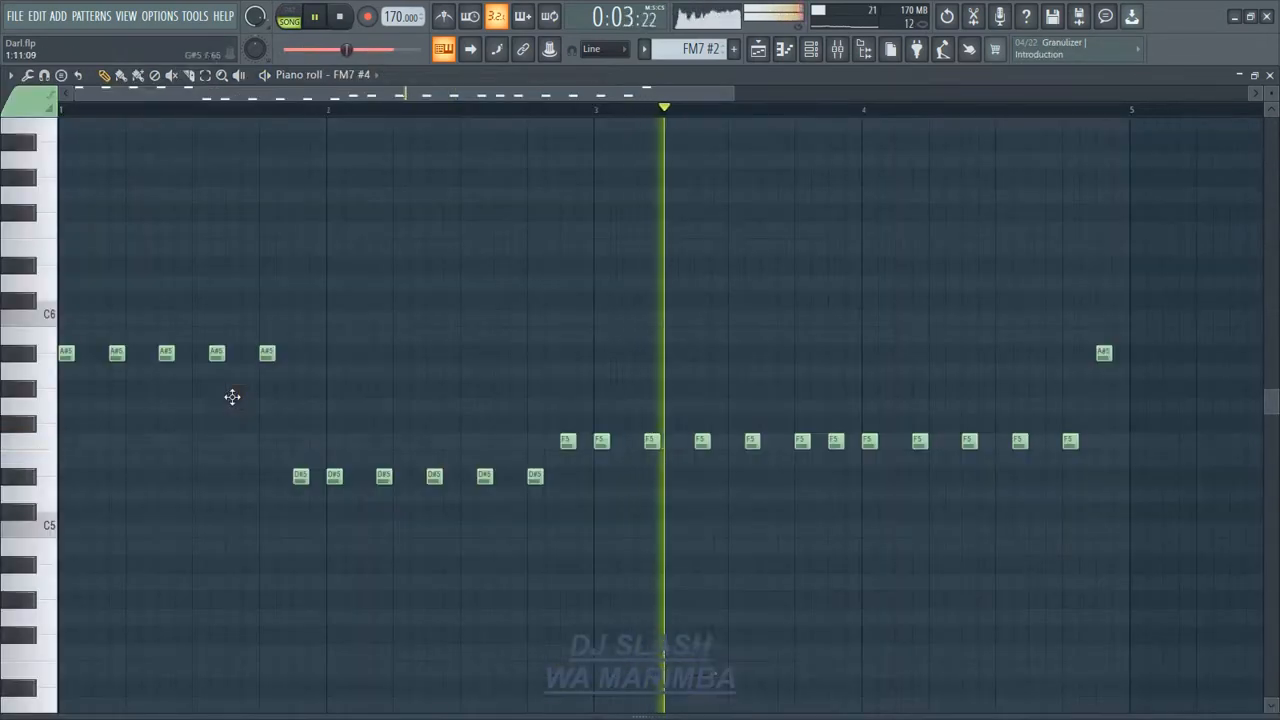
click(812, 50)
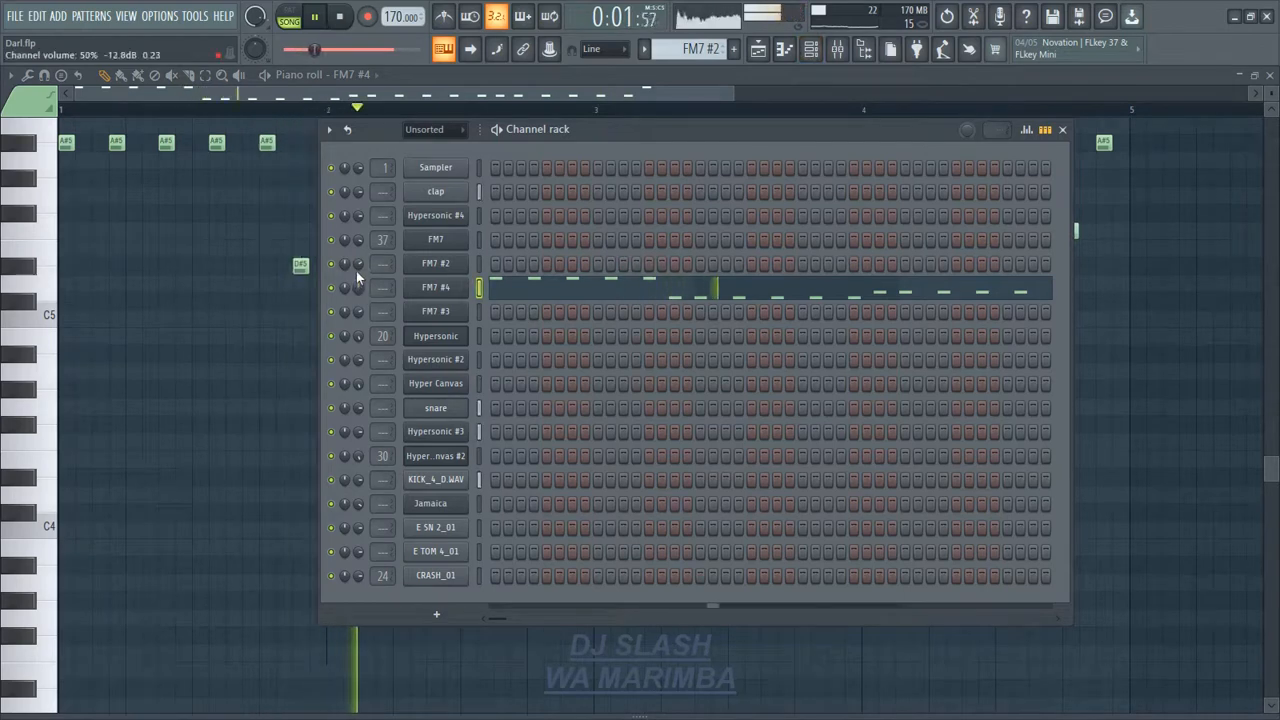
Return to the playlist, unmute Track 8 and open its FM7 #3 pattern in the piano roll.
click(759, 52)
click(206, 451)
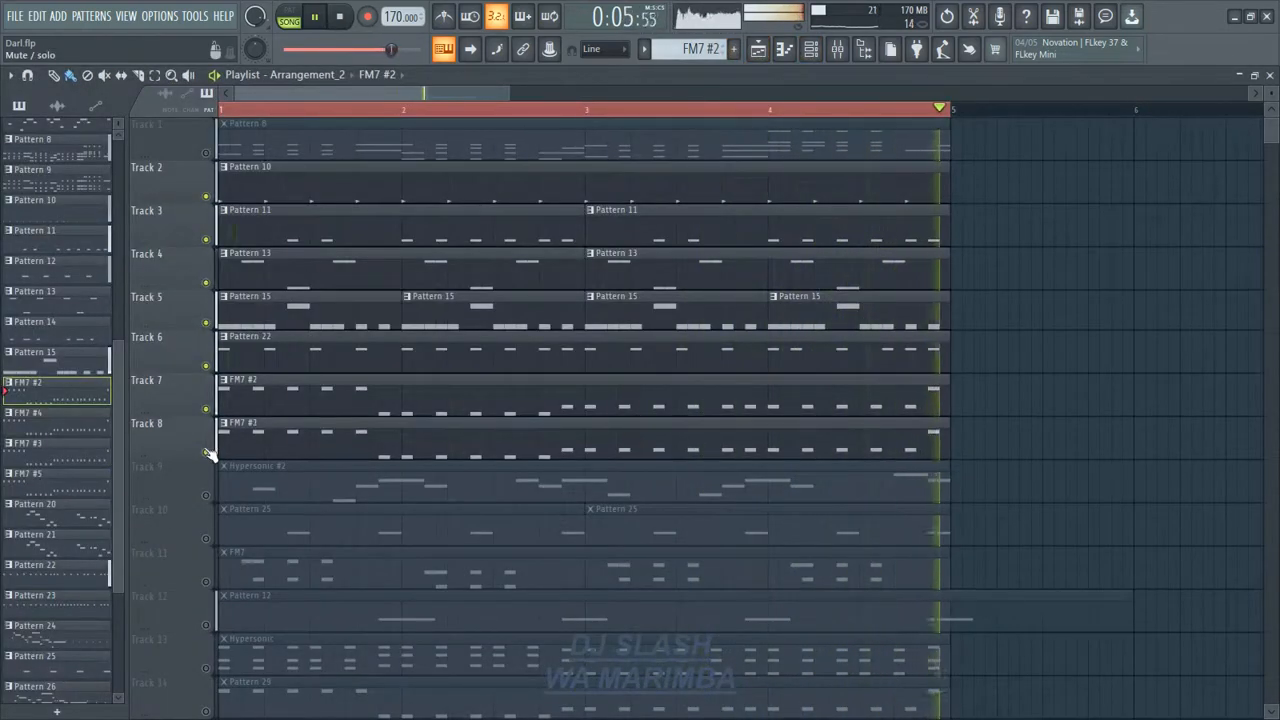
double_click(259, 433)
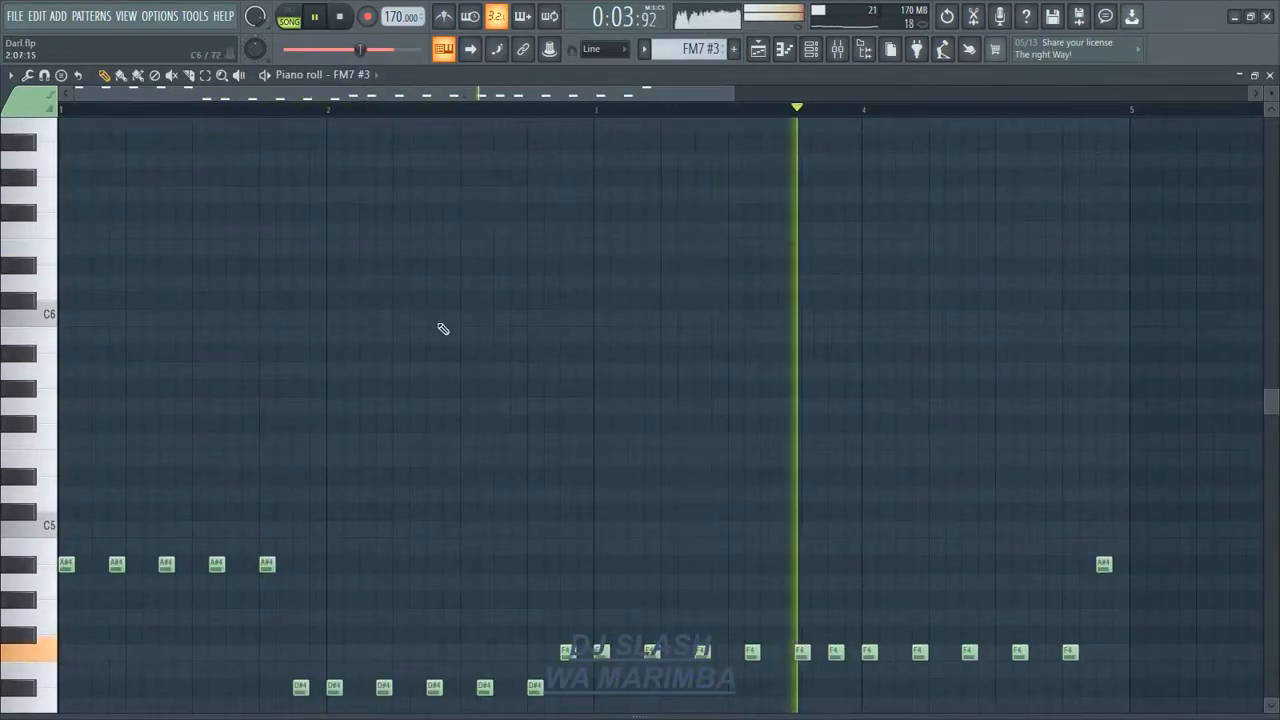
Go back to the playlist, delete the Pattern 29 clip from Track 14 and mute Track 7.
key(F5)
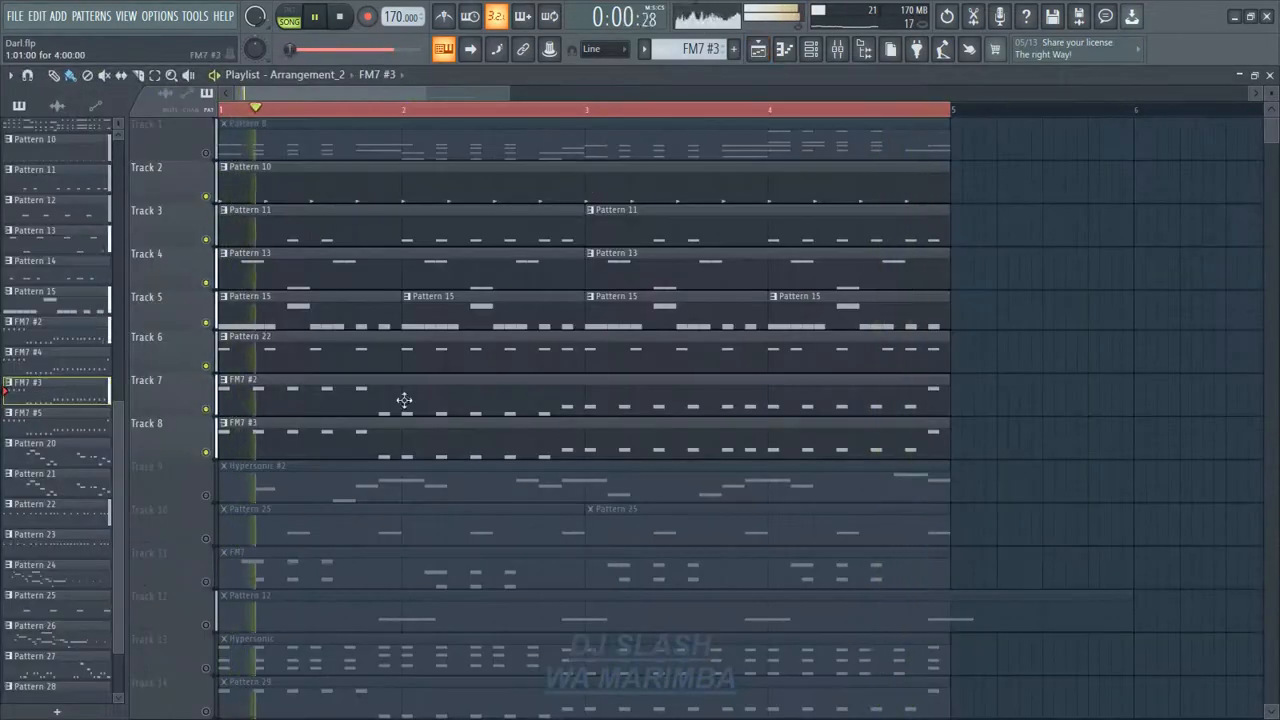
right_click(286, 695)
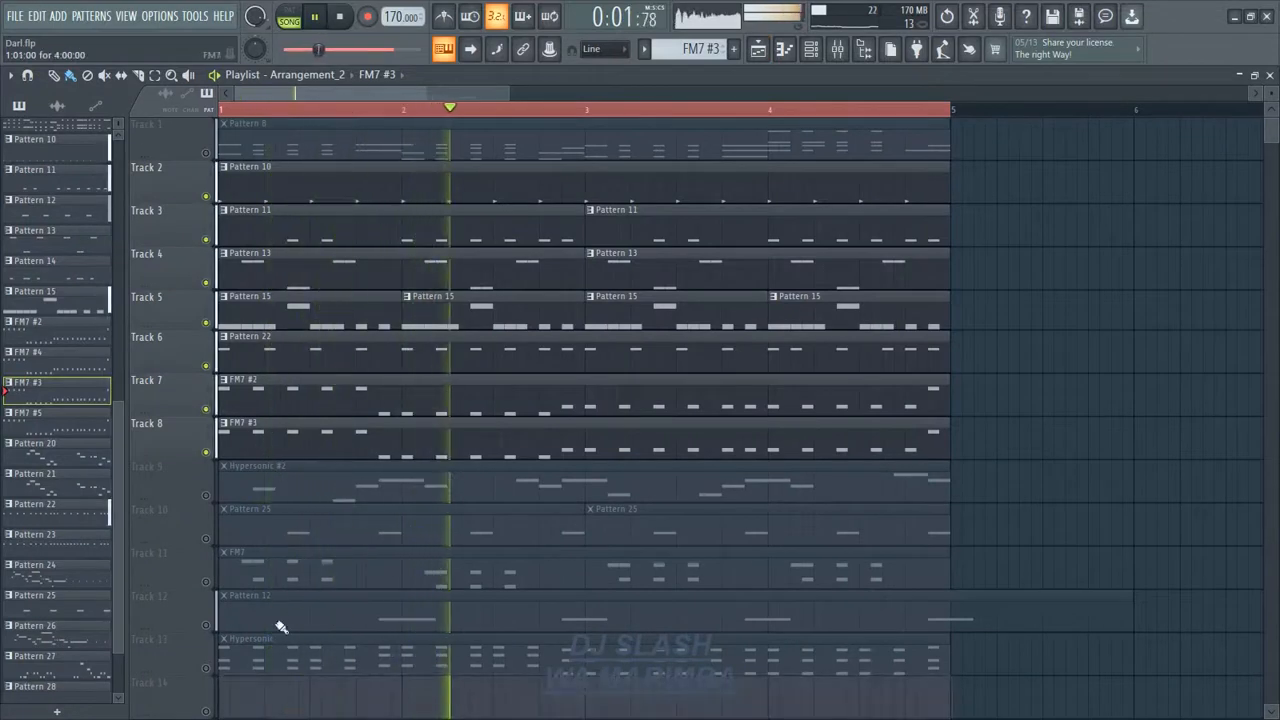
click(206, 408)
Reopen the FM7 #3 pattern, view the FM7 #3 channel's instrument preset, and close the instrument and channel rack.
double_click(244, 434)
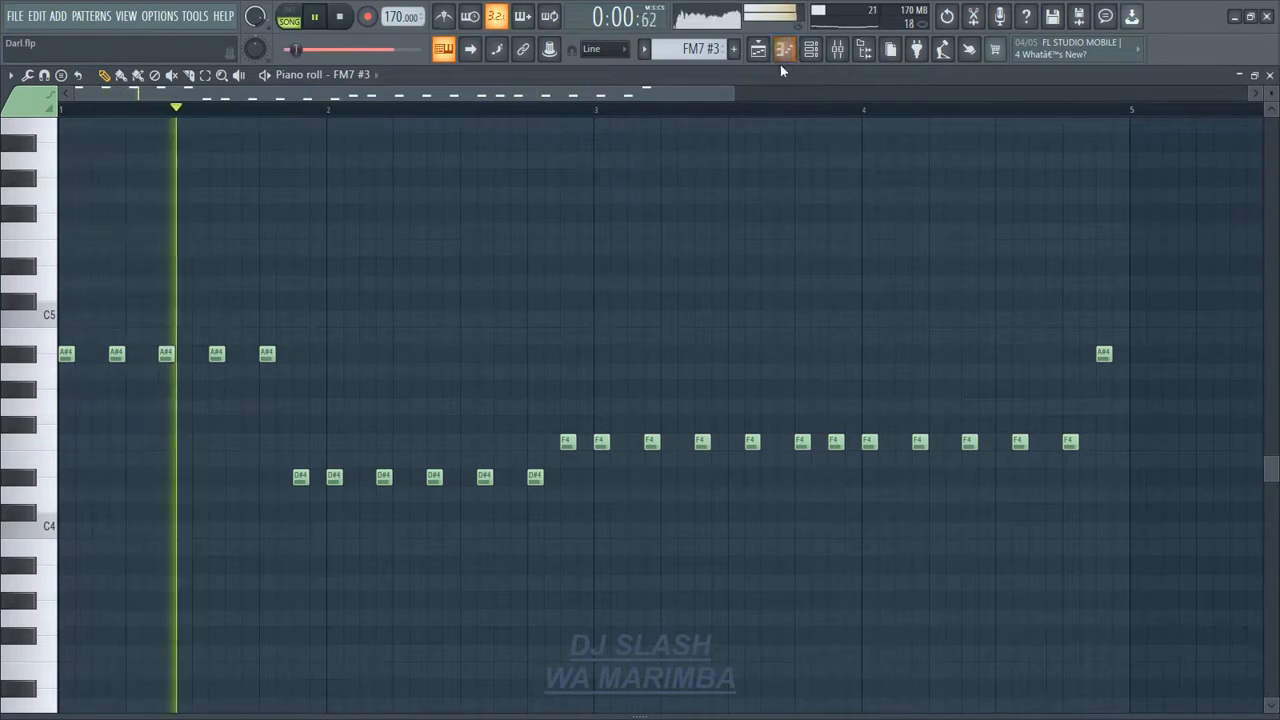
click(812, 49)
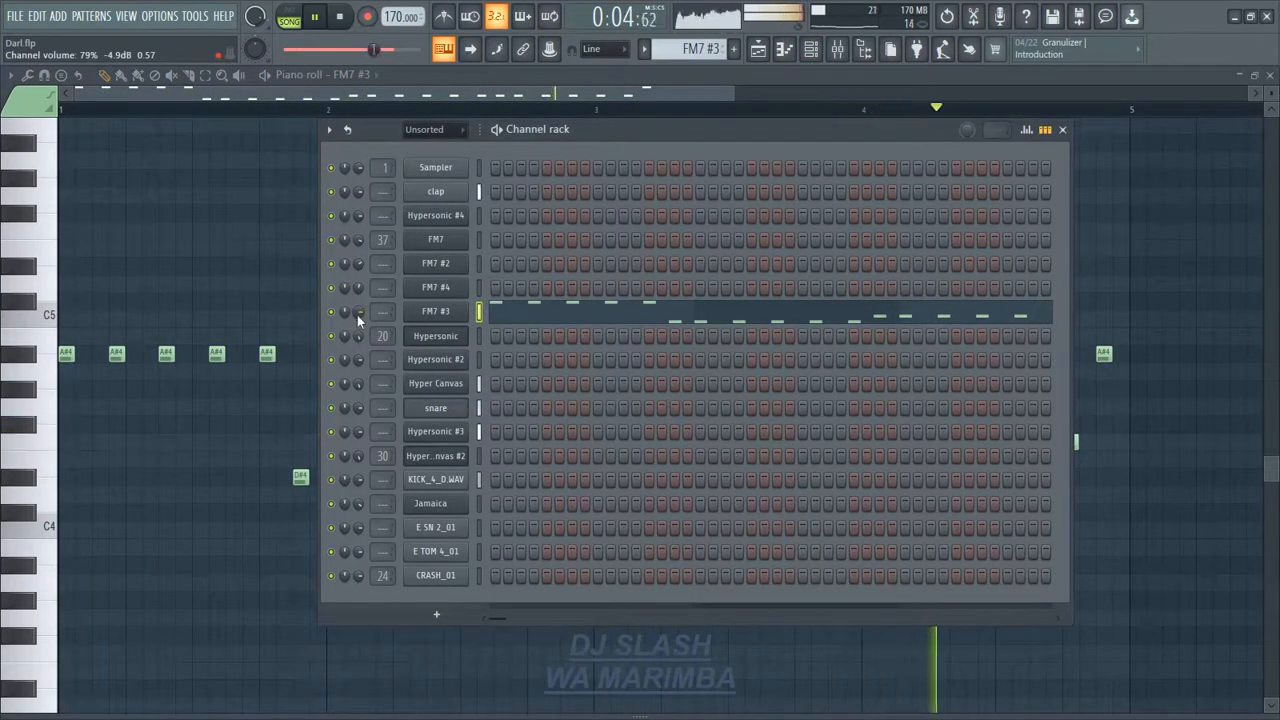
click(418, 311)
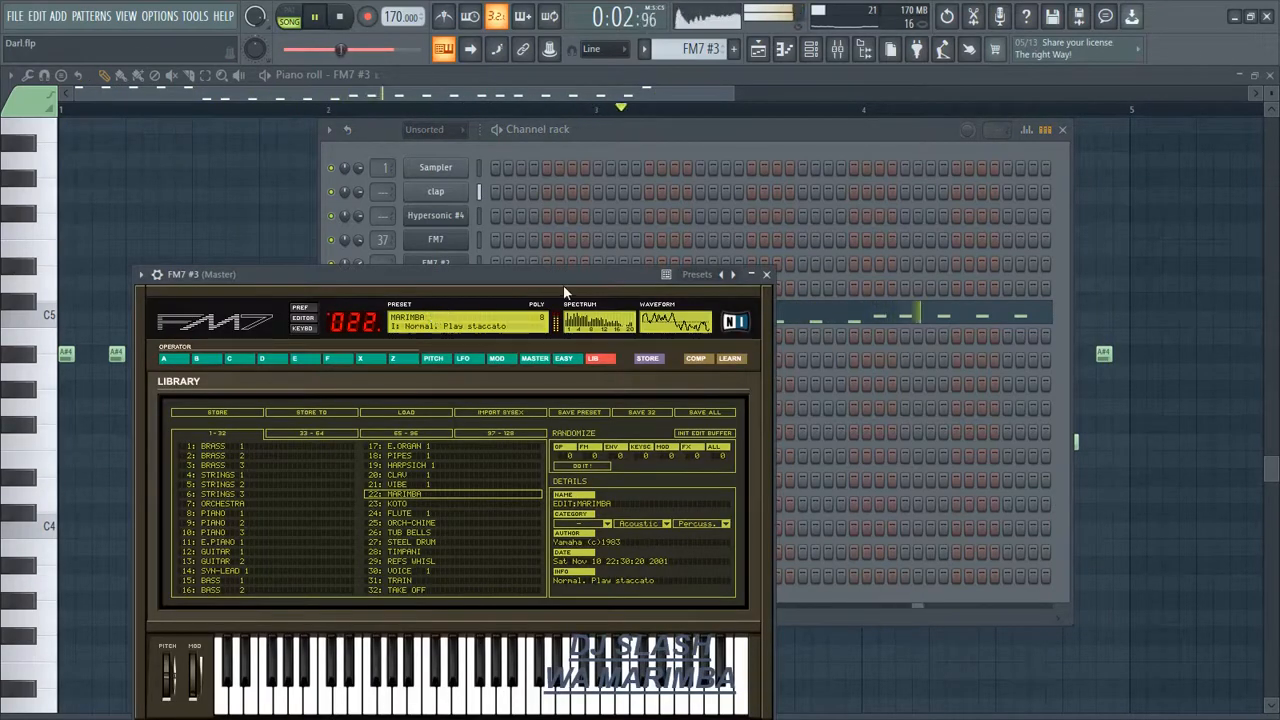
click(768, 275)
click(814, 53)
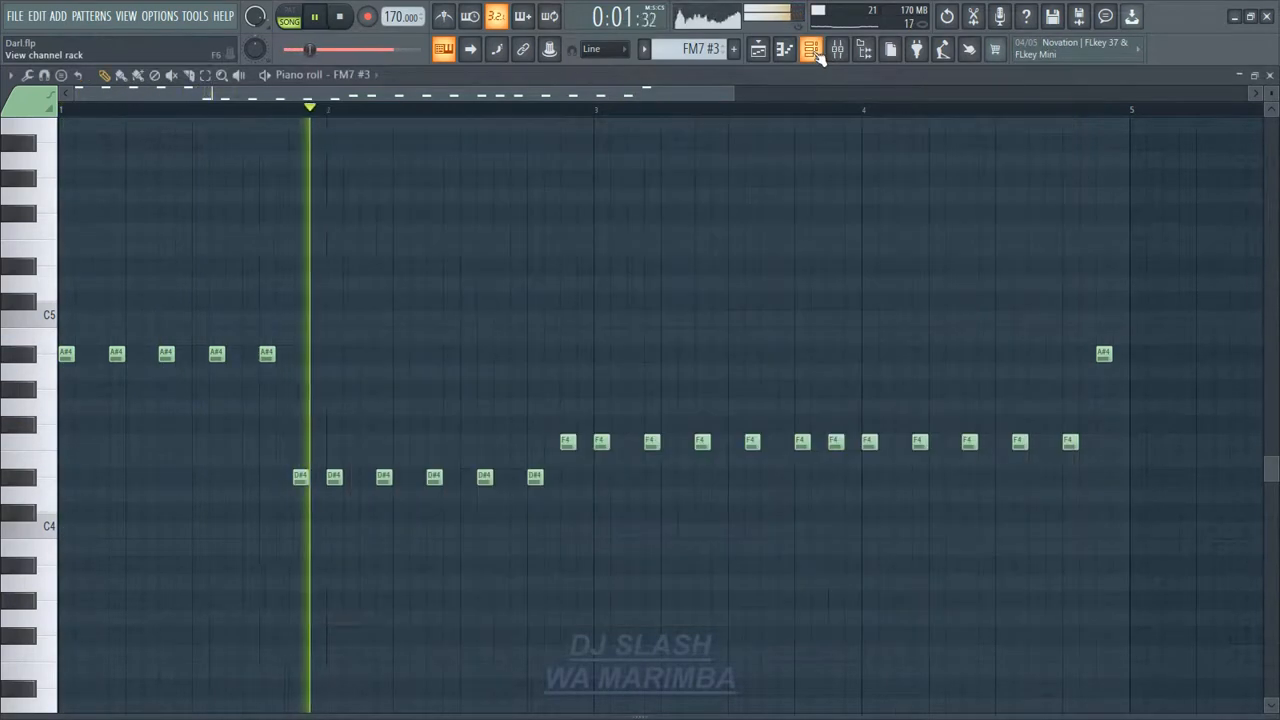
Return to the playlist, unmute Track 9 and open its Hypersonic #2 pattern in the piano roll.
click(774, 60)
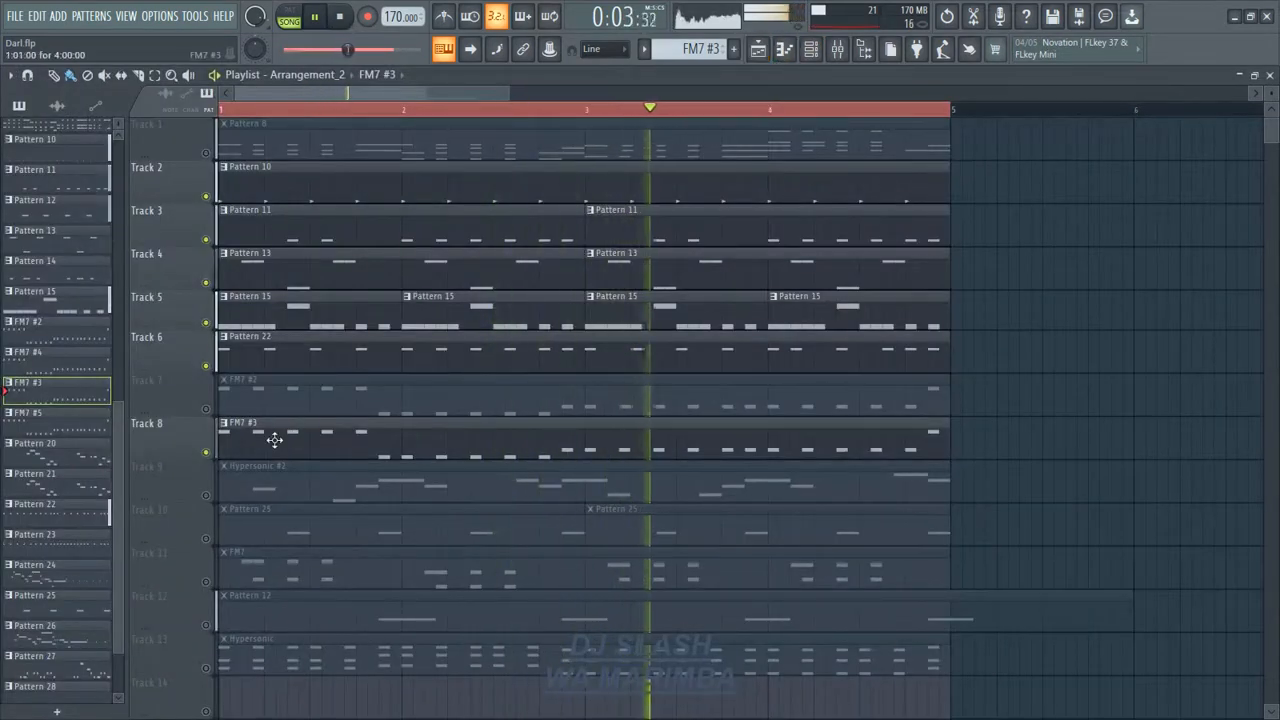
click(207, 497)
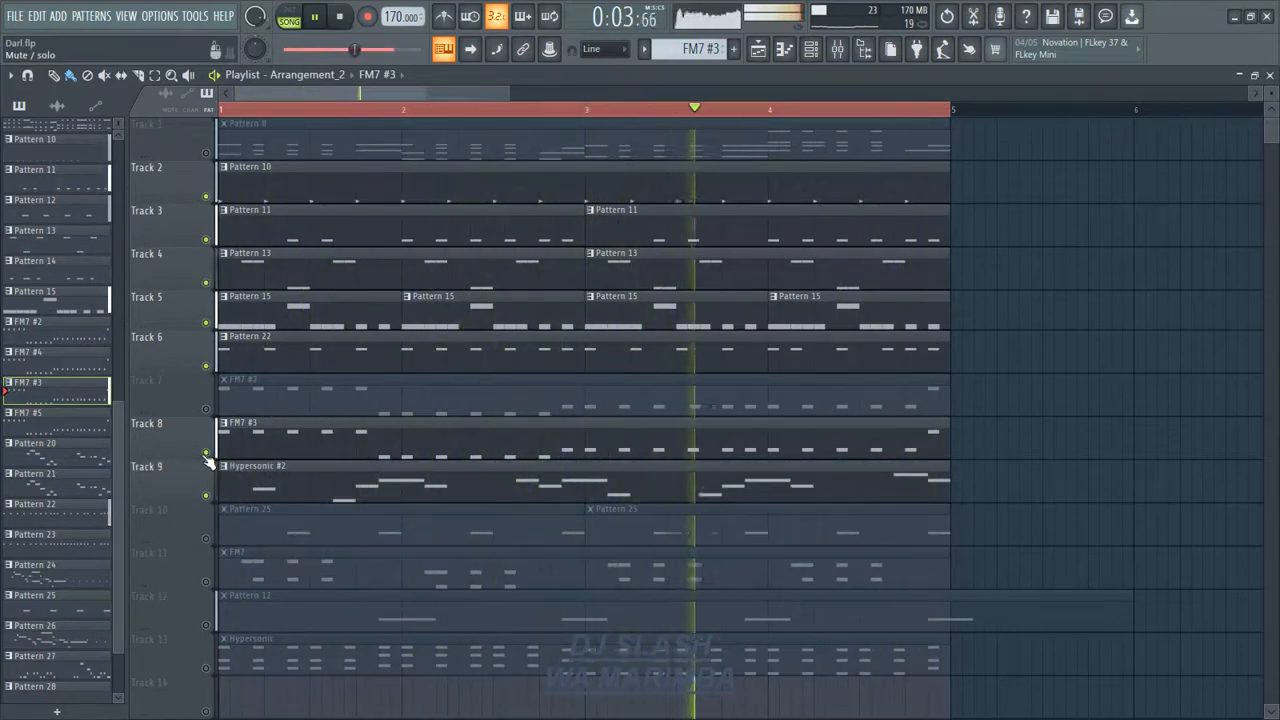
double_click(245, 468)
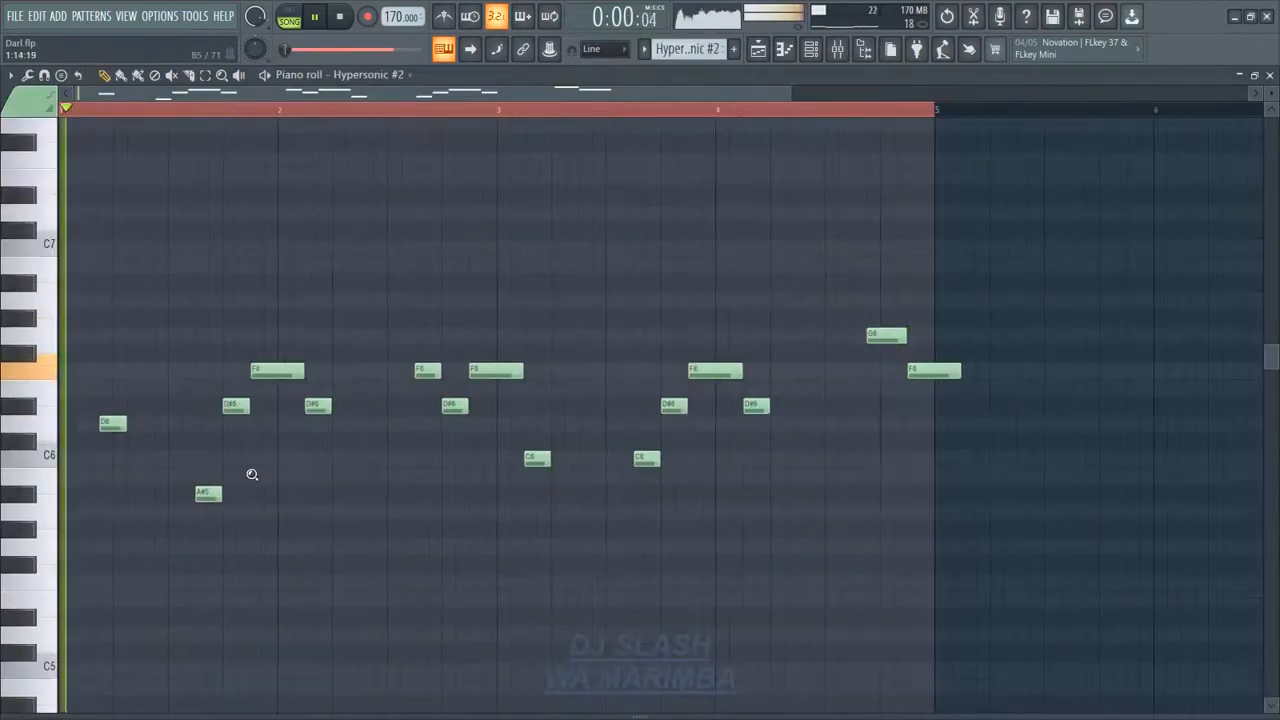
Transpose the Hypersonic #2 notes down an octave and switch playback to pattern mode.
key(ctrl+Down)
scroll(252, 475, down, 2)
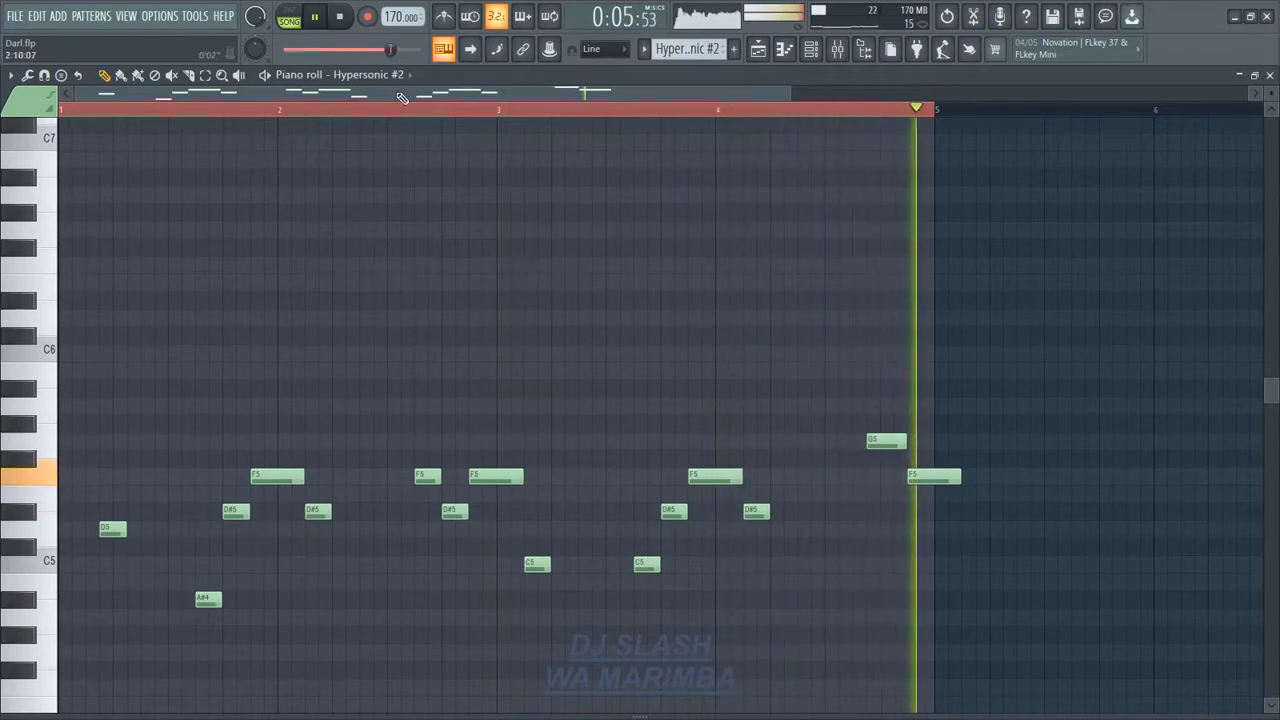
click(299, 18)
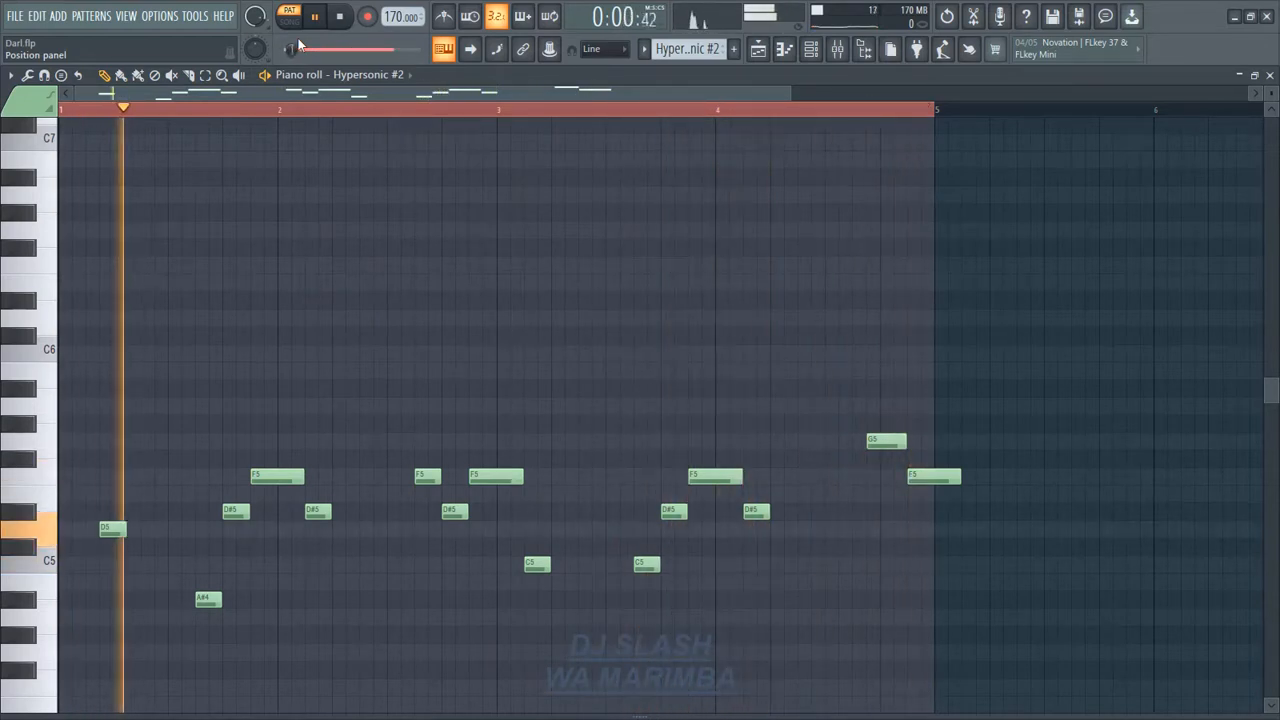
Locate the Hypersonic #2 channel's Joan's Lead patch in the instrument's patch list, and close the instrument and channel rack.
click(811, 50)
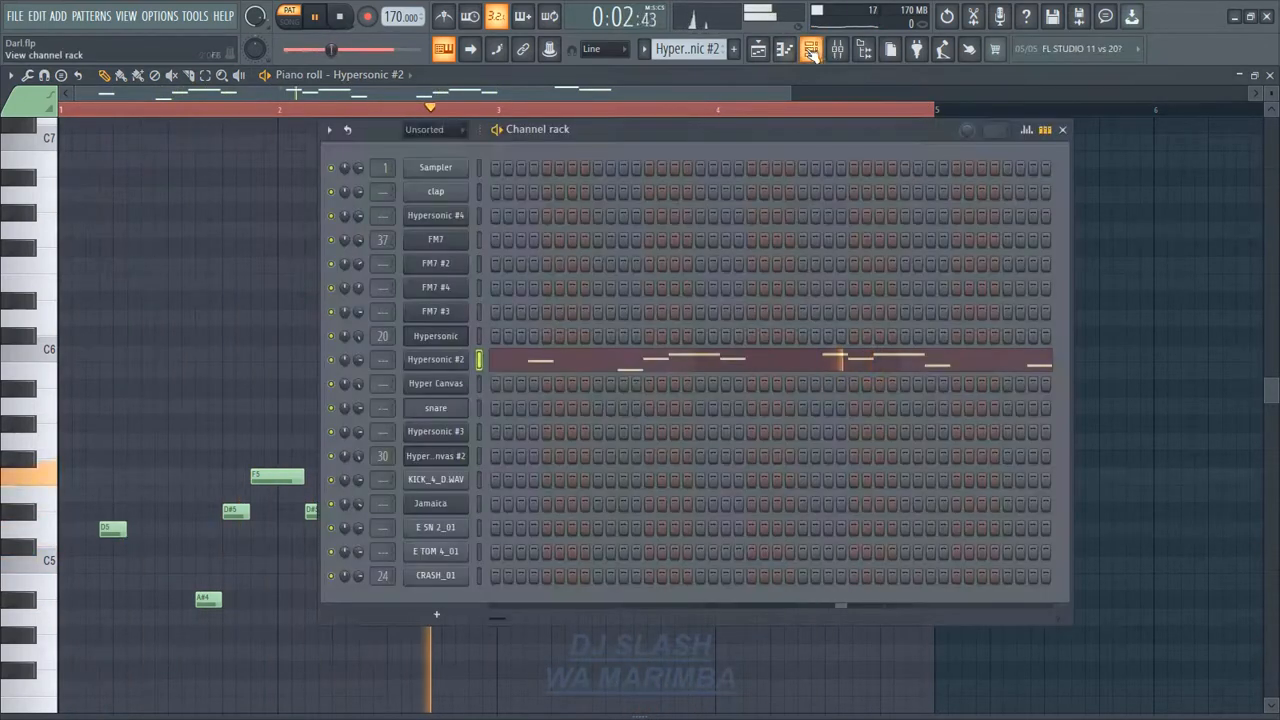
click(430, 360)
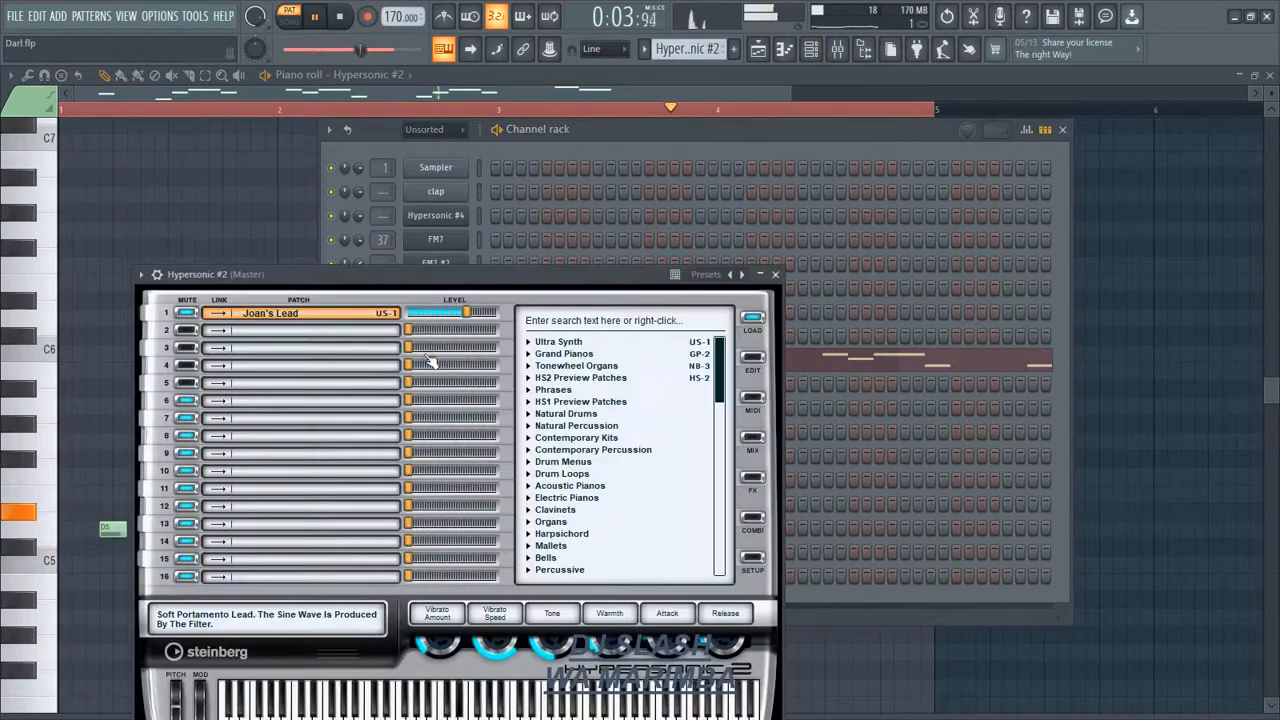
right_click(315, 323)
click(324, 327)
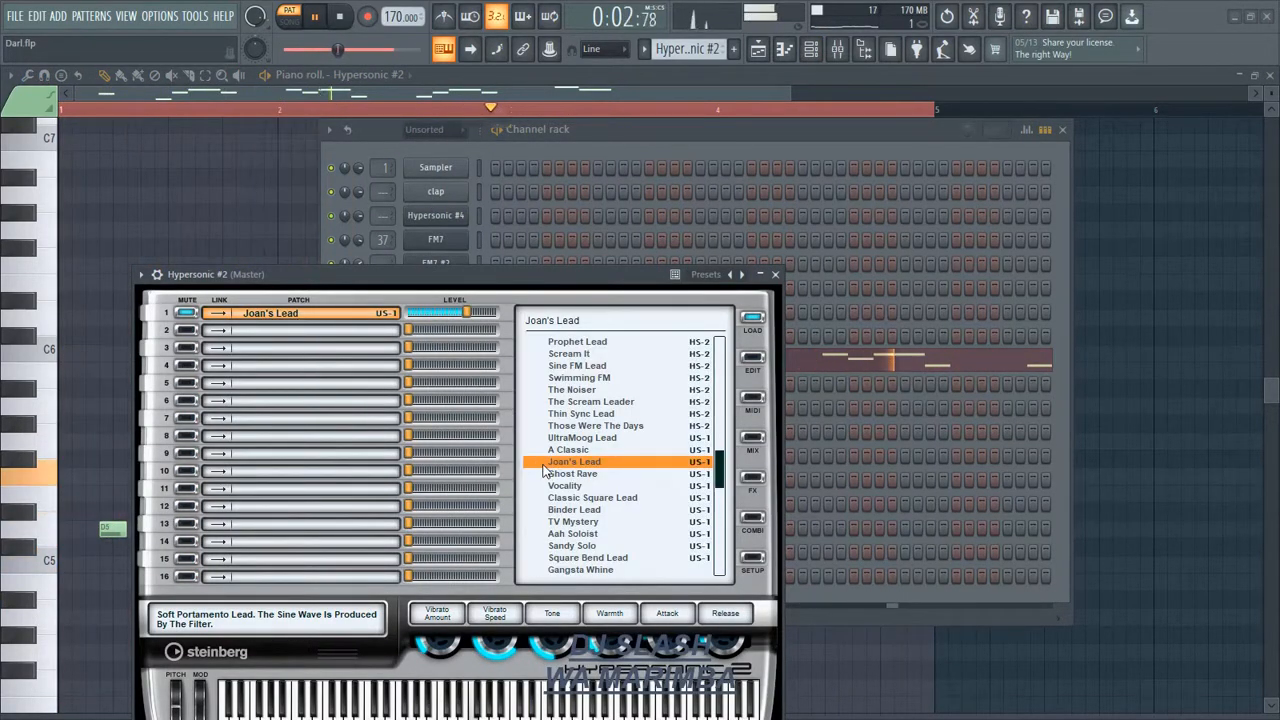
click(775, 275)
key(F6)
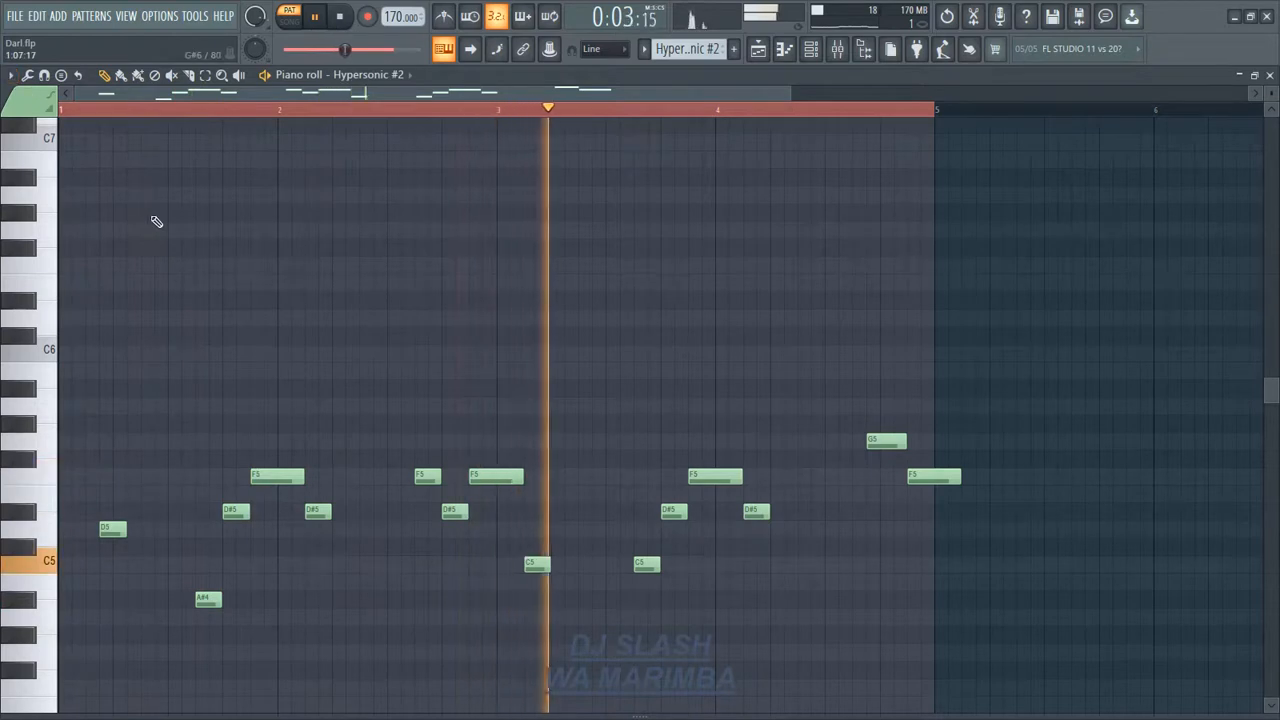
Transpose the Hypersonic #2 notes up one octave.
key(ctrl+Up)
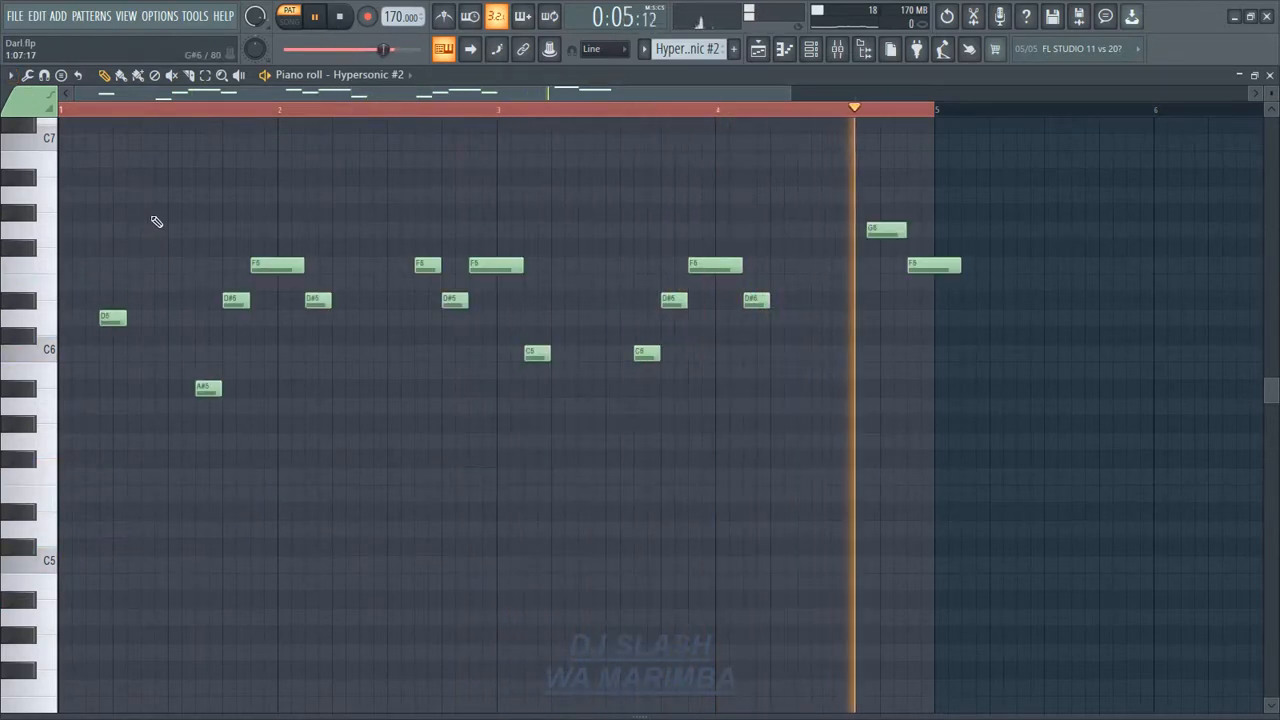
Try transposing the Hypersonic #2 notes one further octave up, and shift them back down and up by octaves.
click(10, 75)
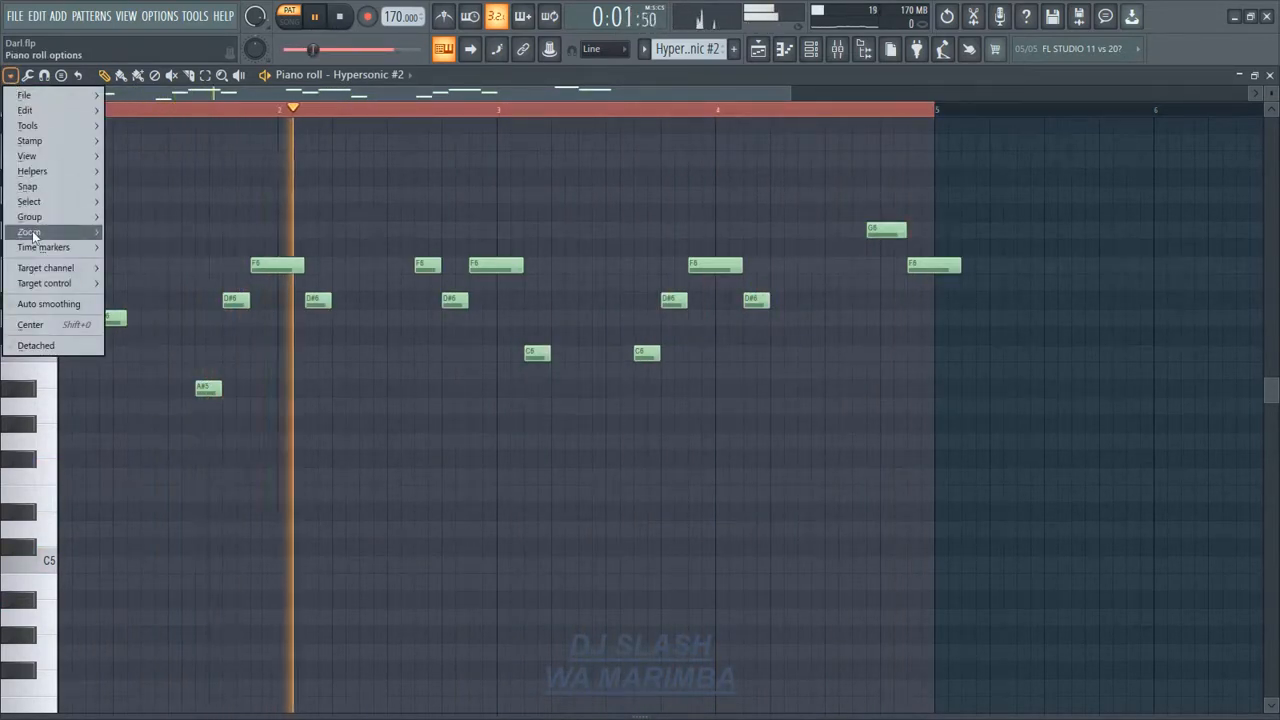
mouse_move(68, 102)
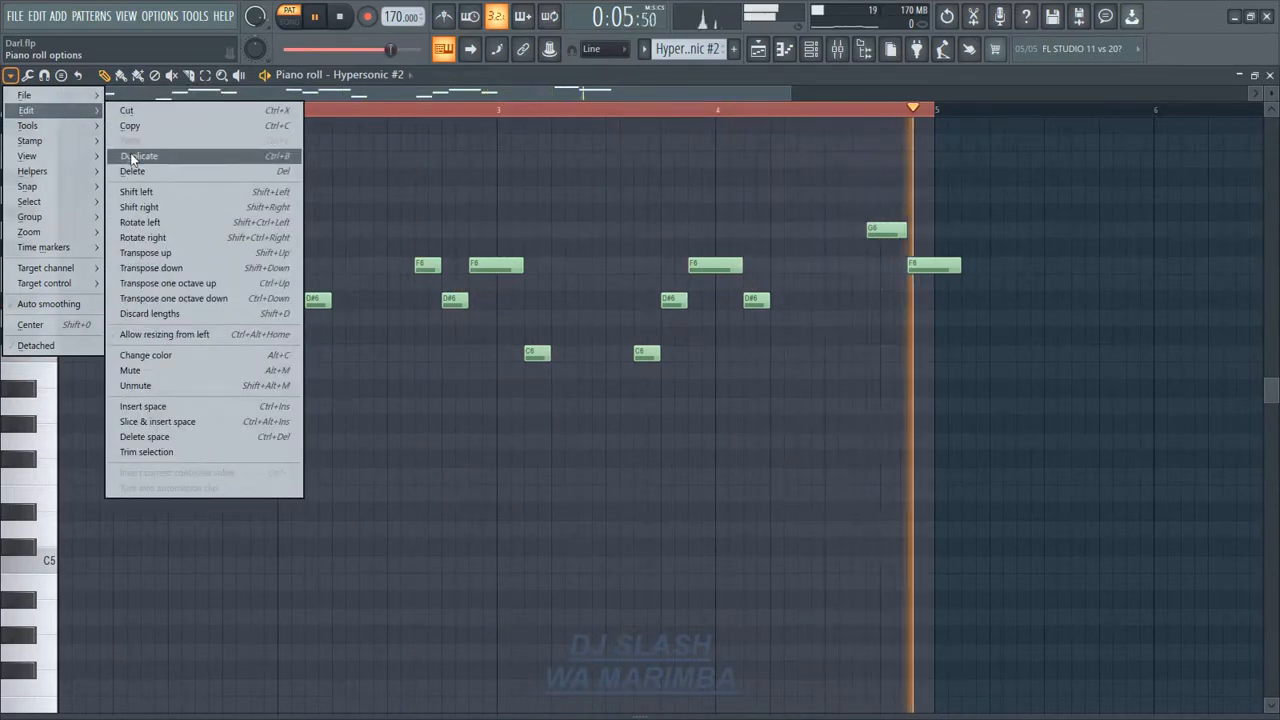
click(151, 286)
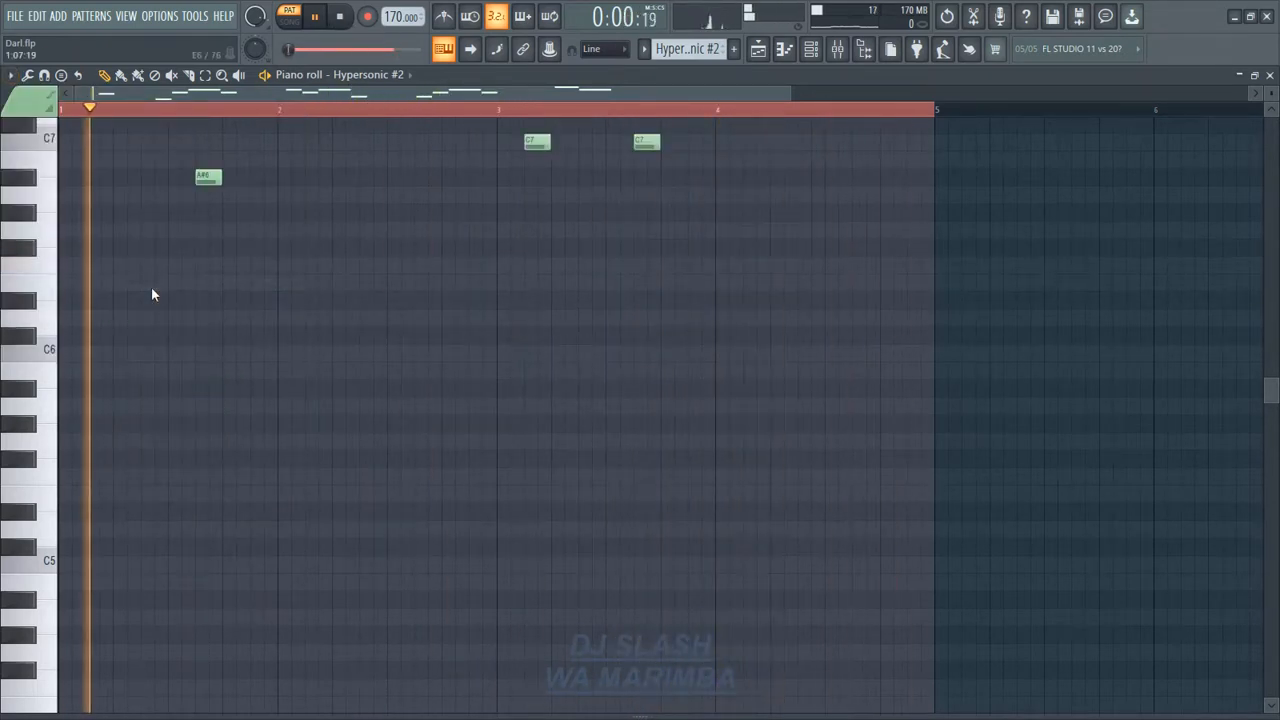
click(10, 75)
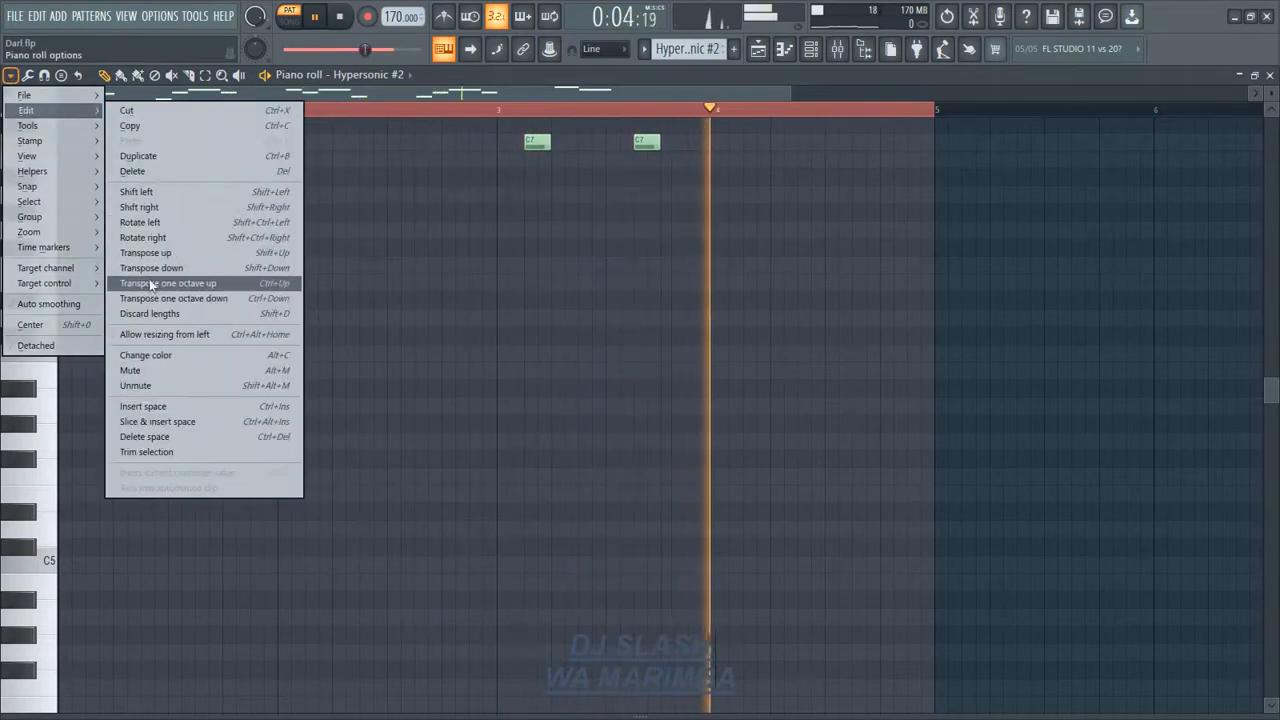
click(149, 291)
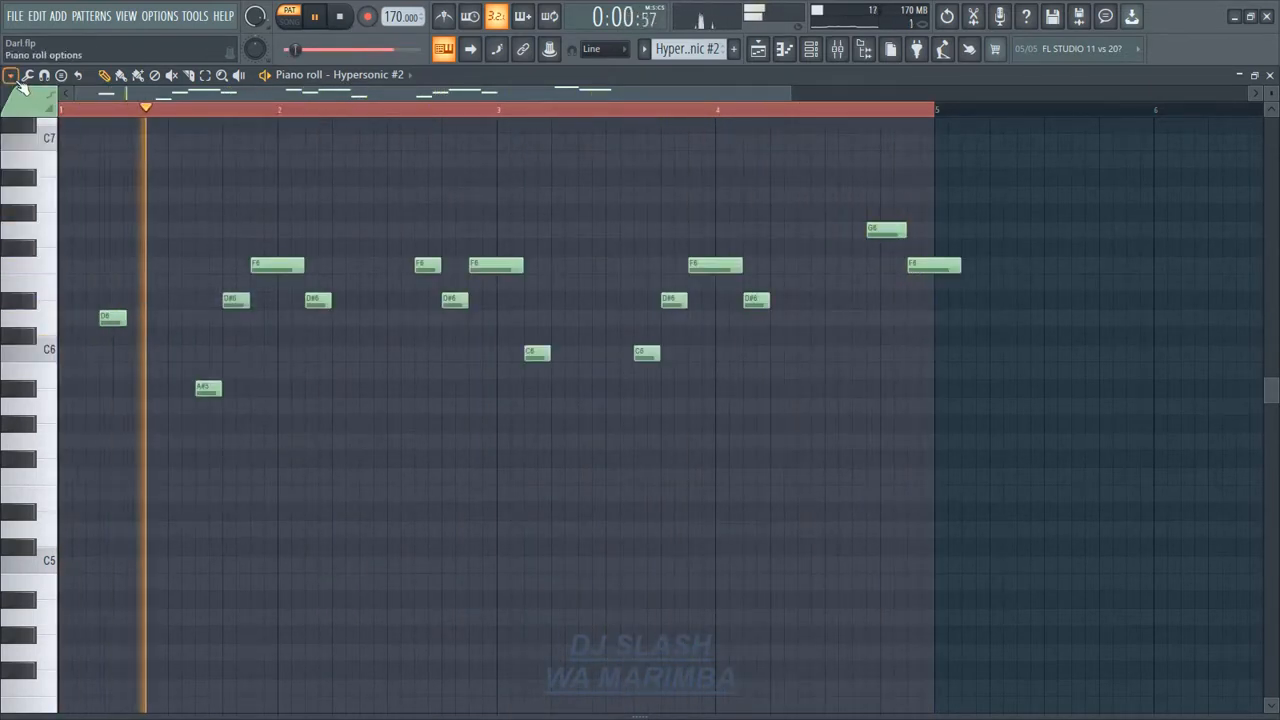
key(ctrl+Down)
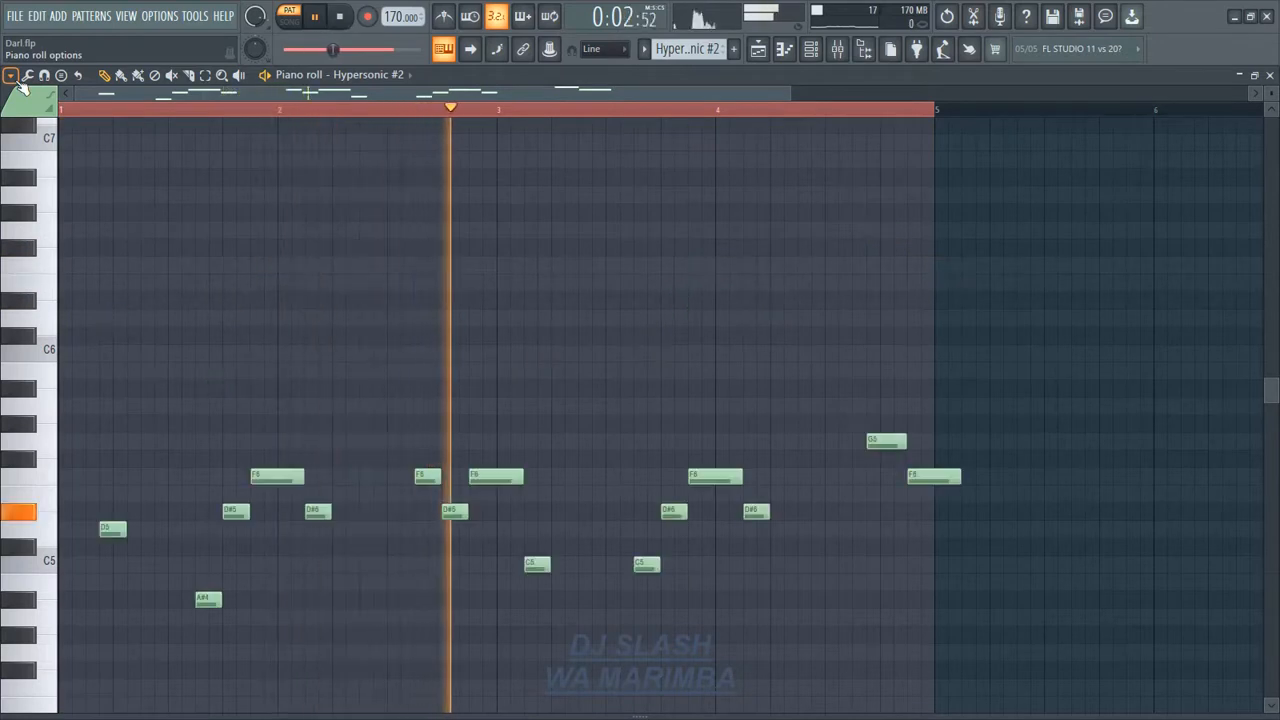
key(ctrl+Up)
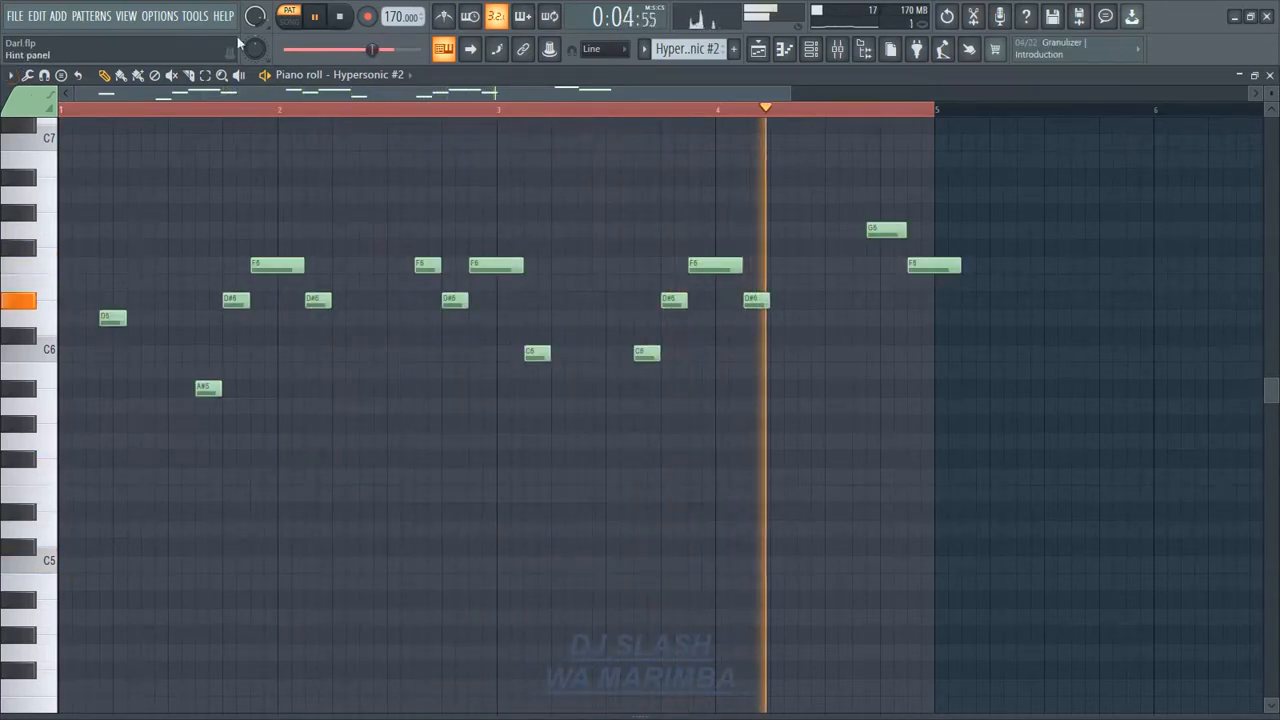
Return to the playlist, switch playback to song mode, and unmute Tracks 10 and 7.
click(757, 50)
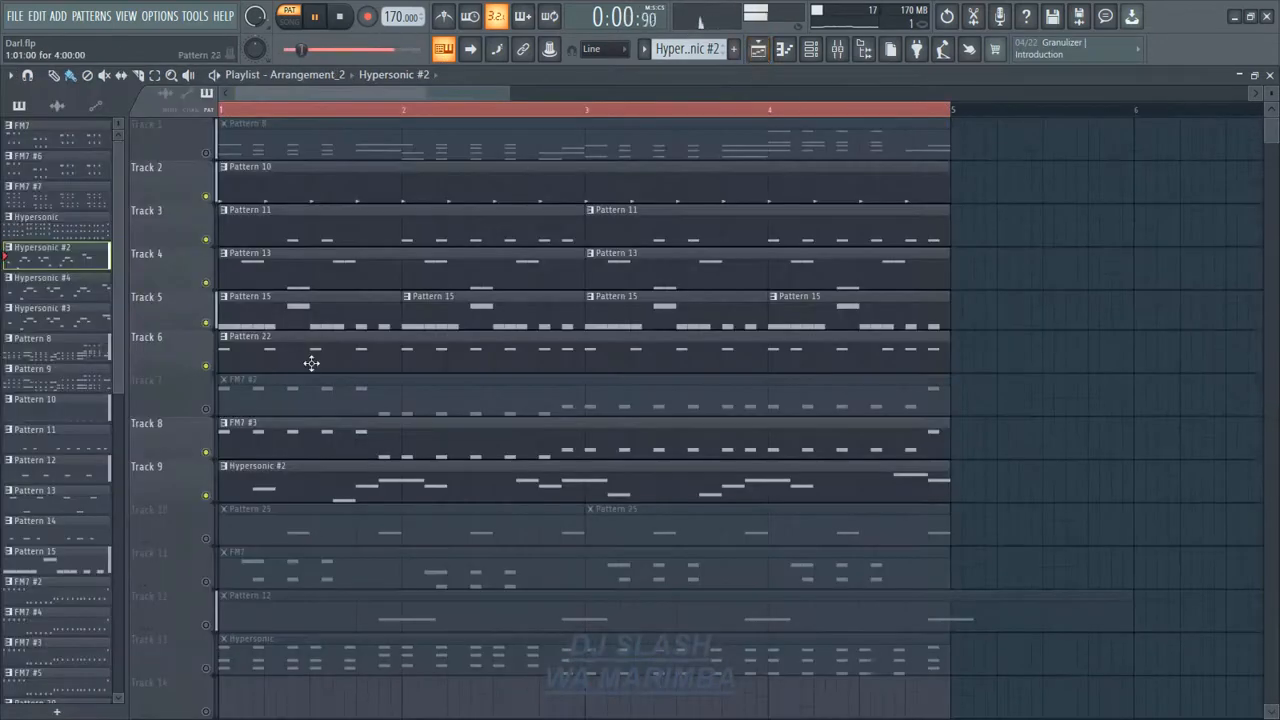
click(290, 16)
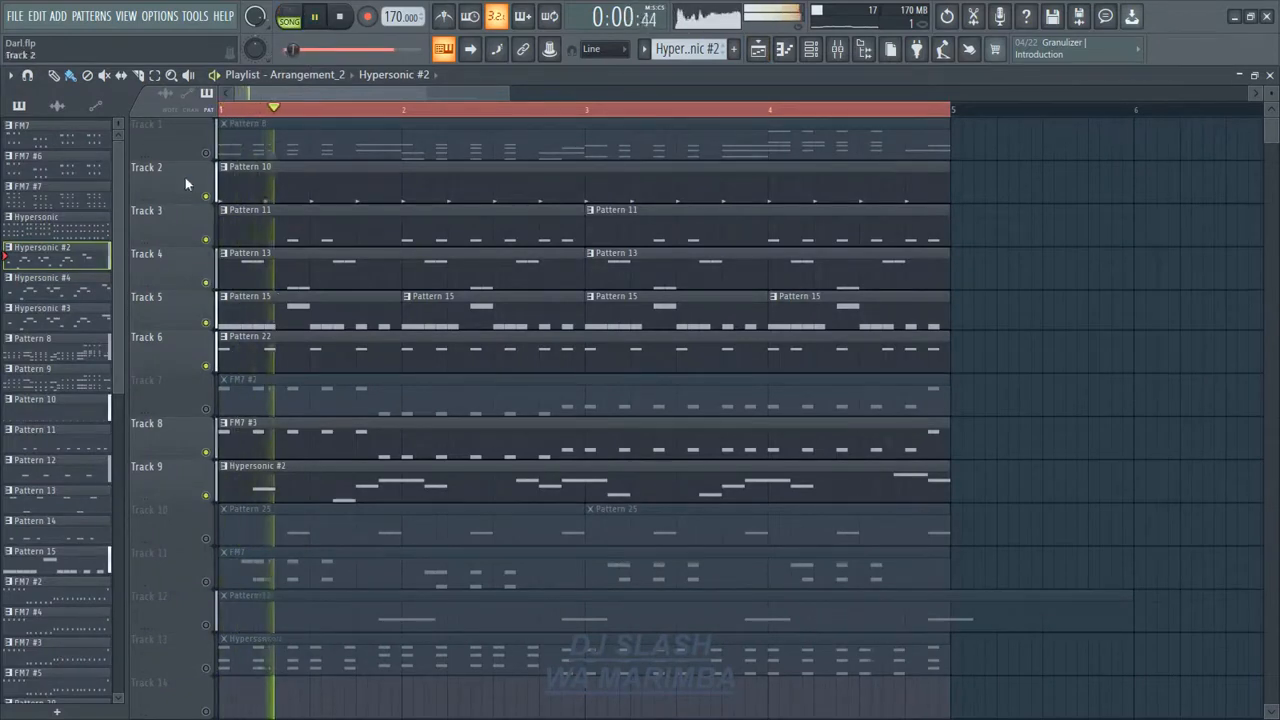
click(212, 536)
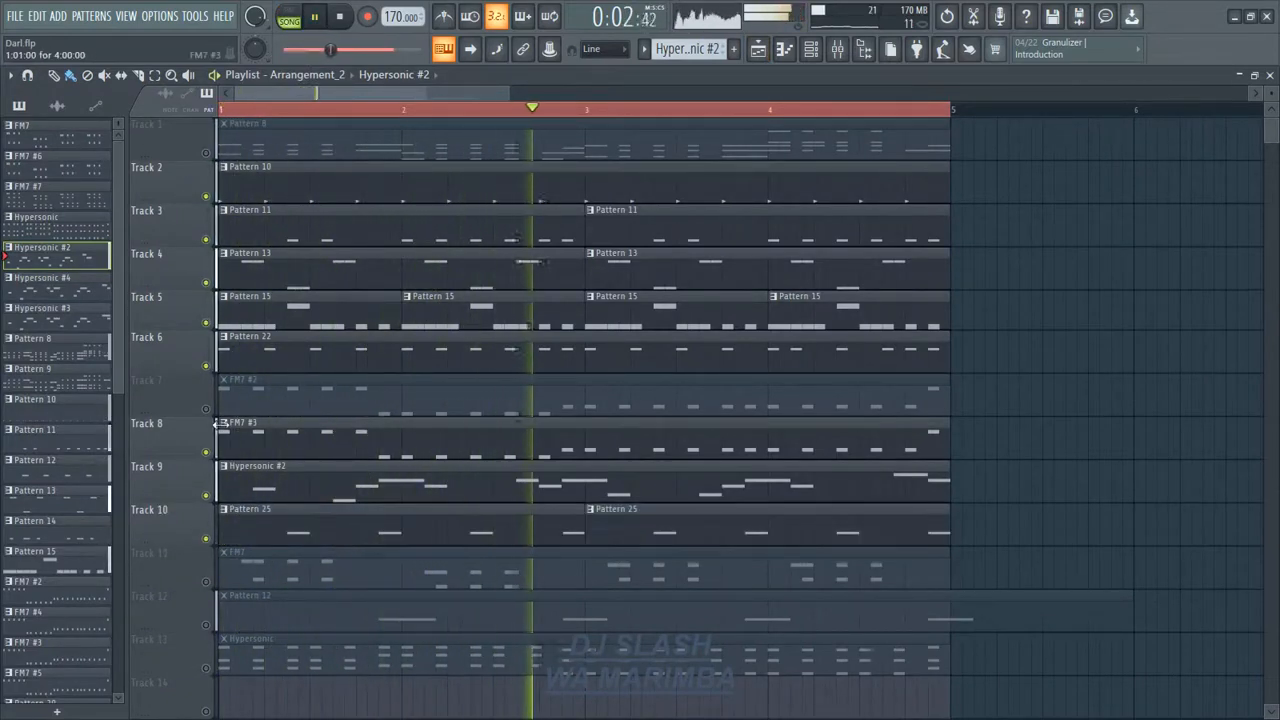
click(213, 412)
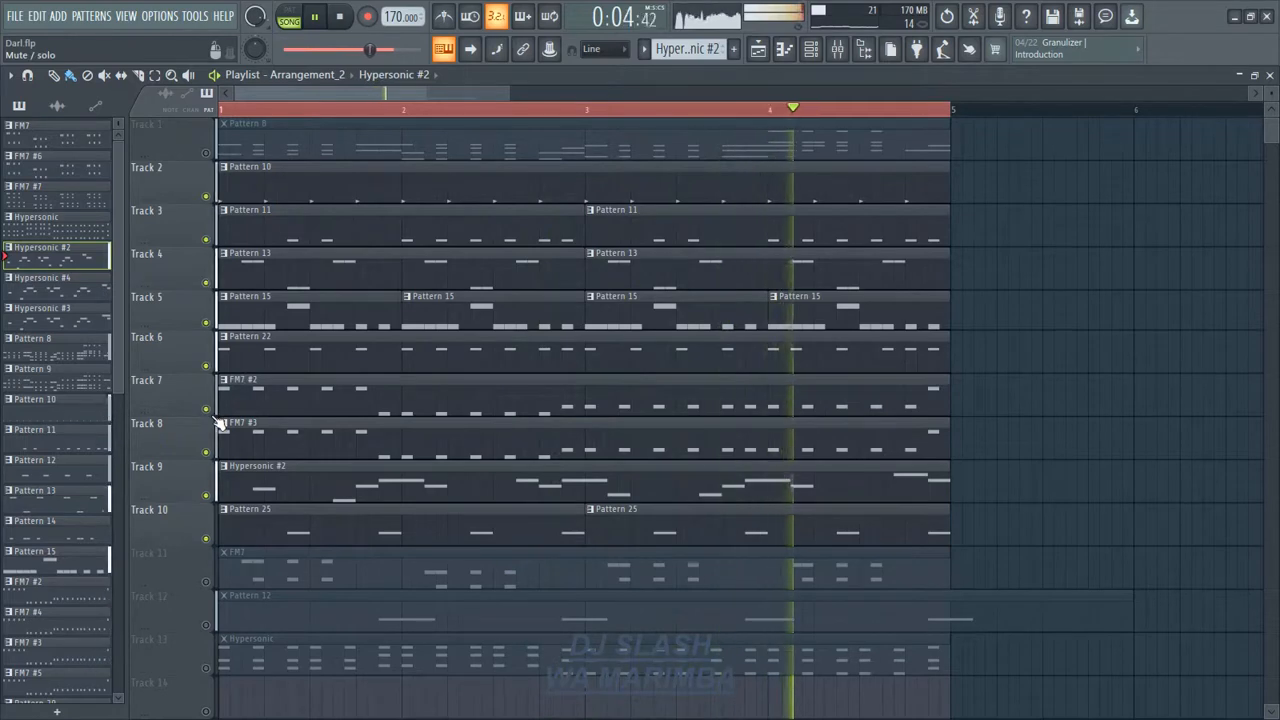
Open Track 10's Pattern 25 in the piano roll and examine its notes up close.
double_click(272, 537)
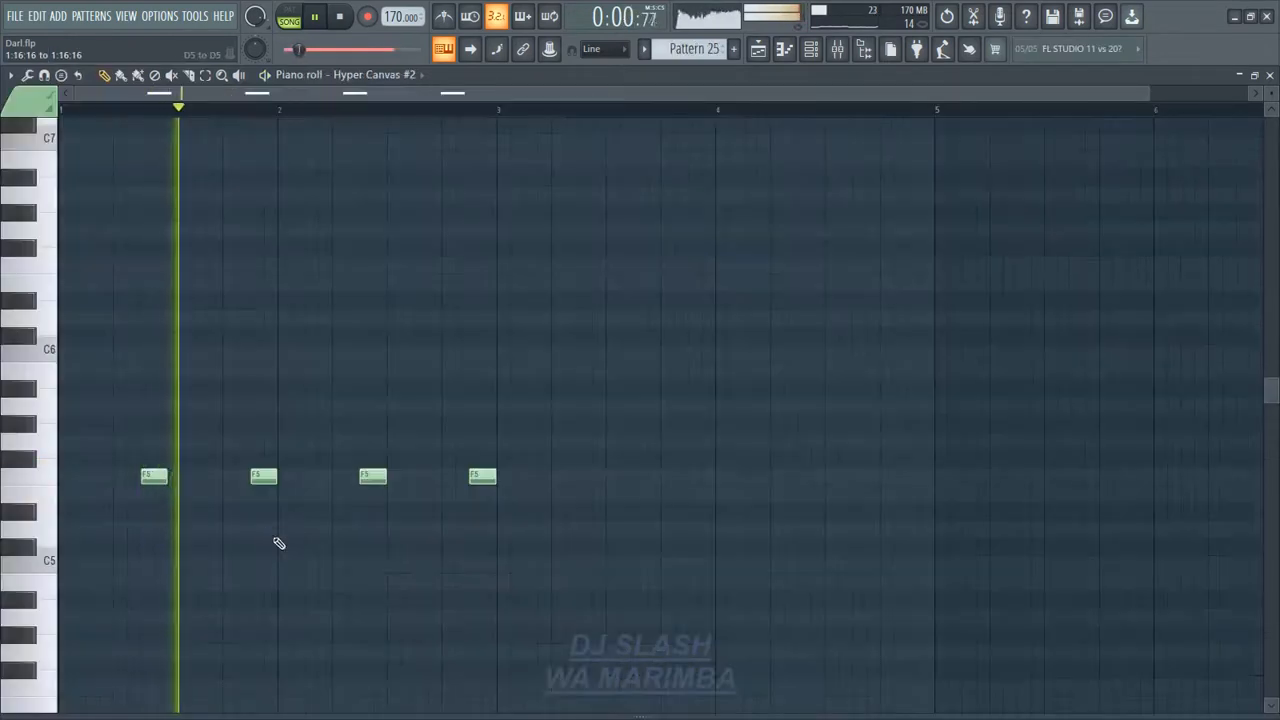
scroll(277, 540, up, 3)
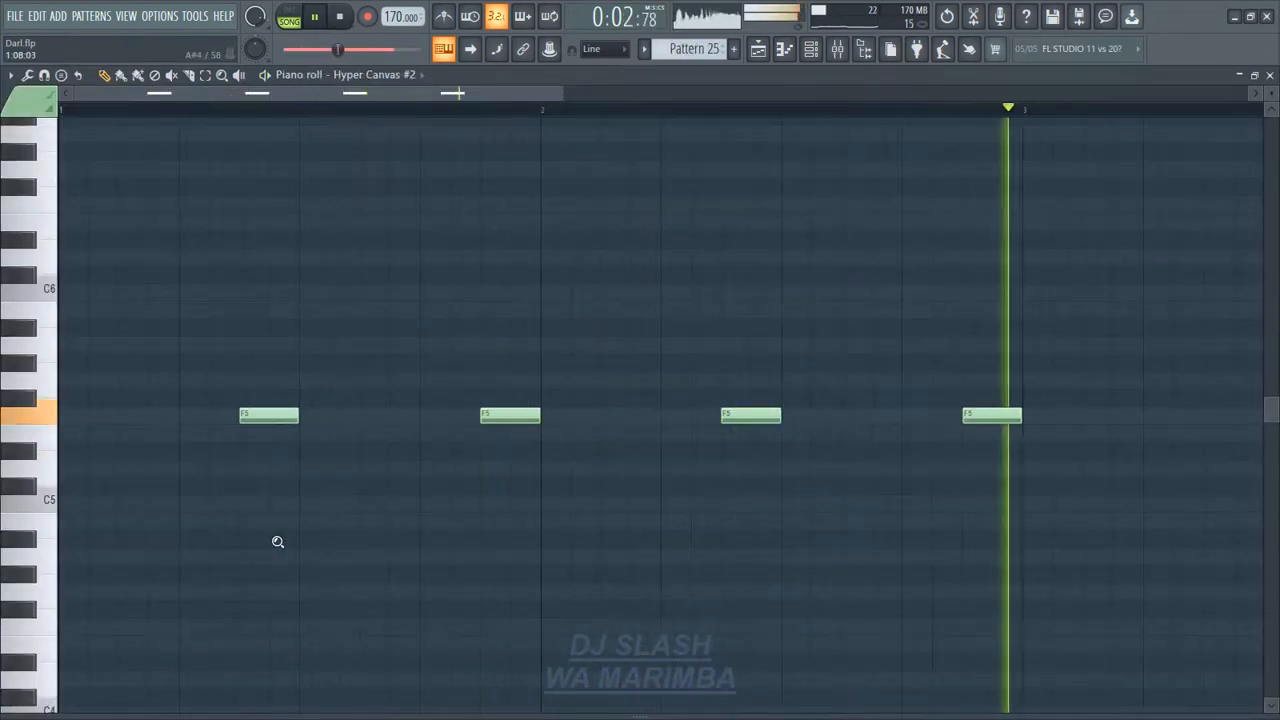
key(ctrl+Down)
key(ctrl+Up)
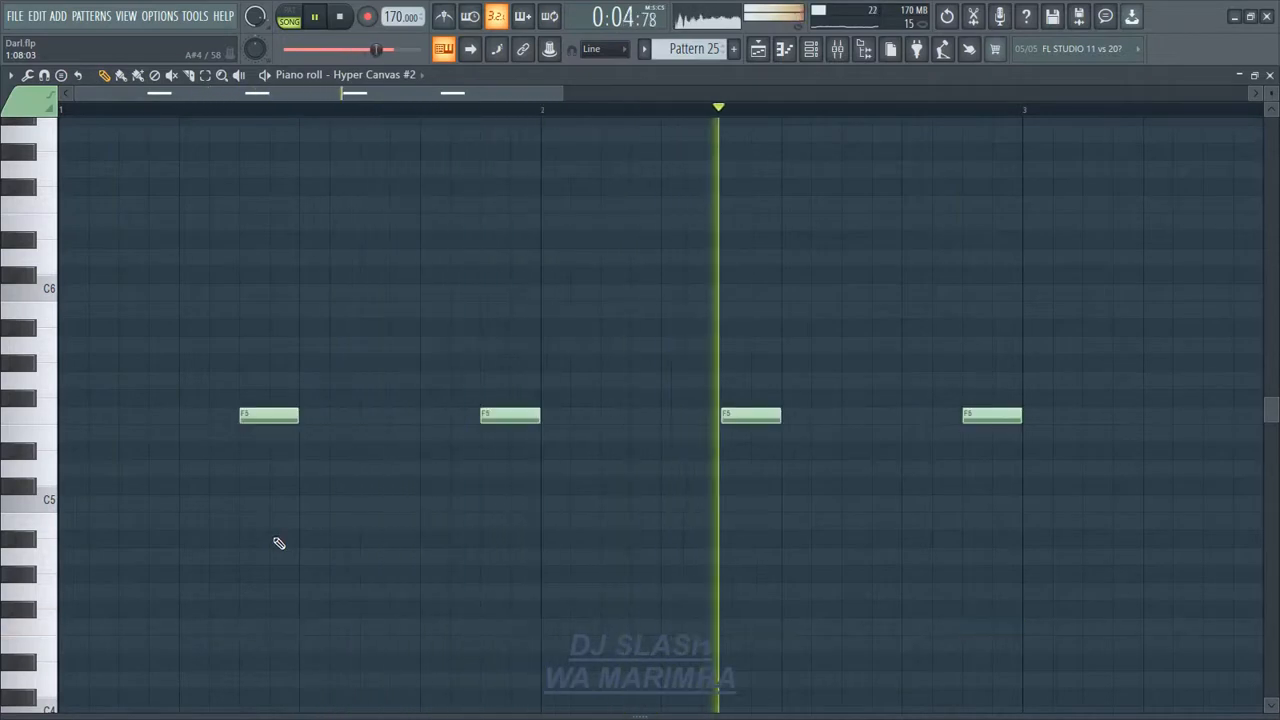
Return to the playlist, unmute Track 11 and open its FM7 pattern in the piano roll.
click(775, 50)
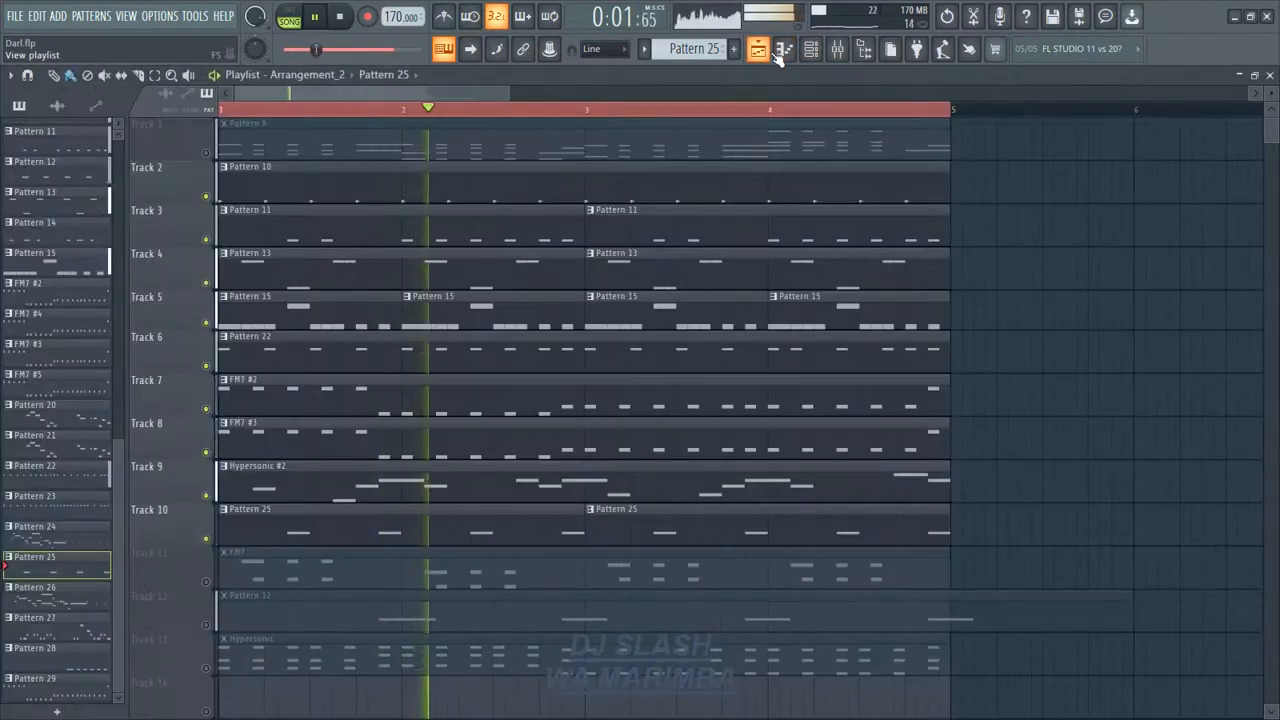
click(206, 581)
double_click(270, 556)
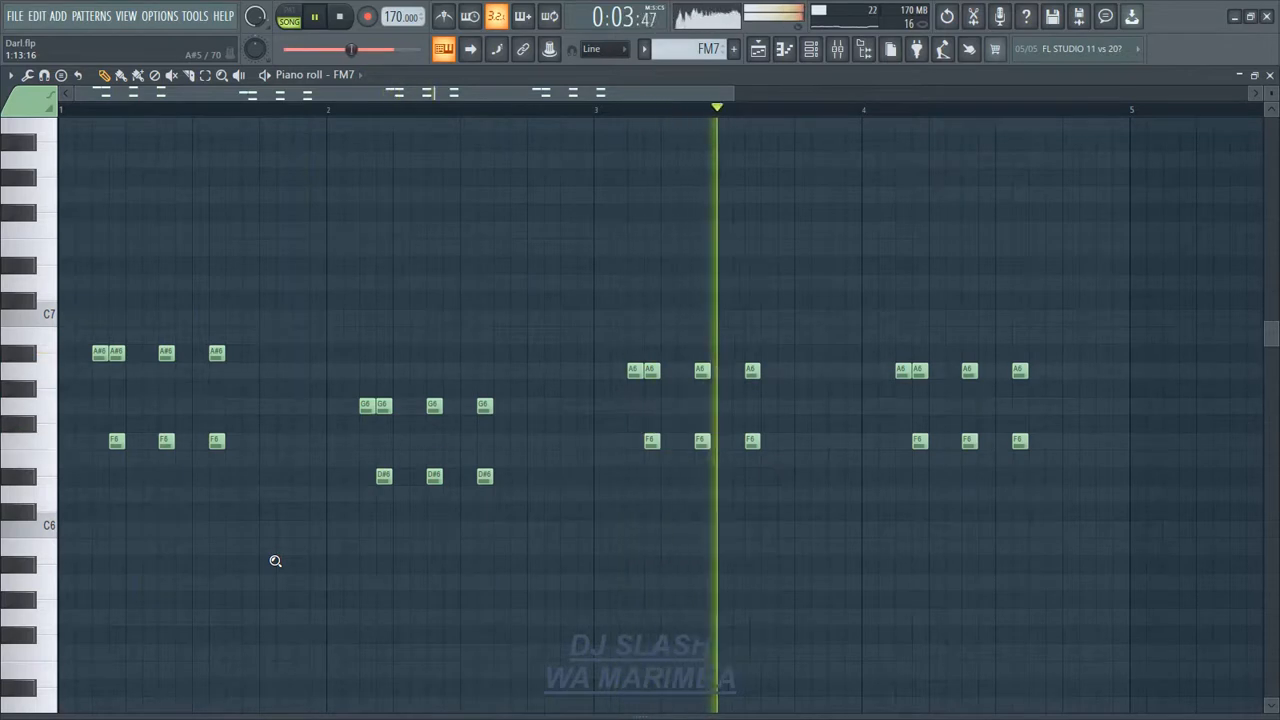
Add three D7 notes above the bar 1 chords, placing the first at D6 and transposing it up an octave.
click(98, 492)
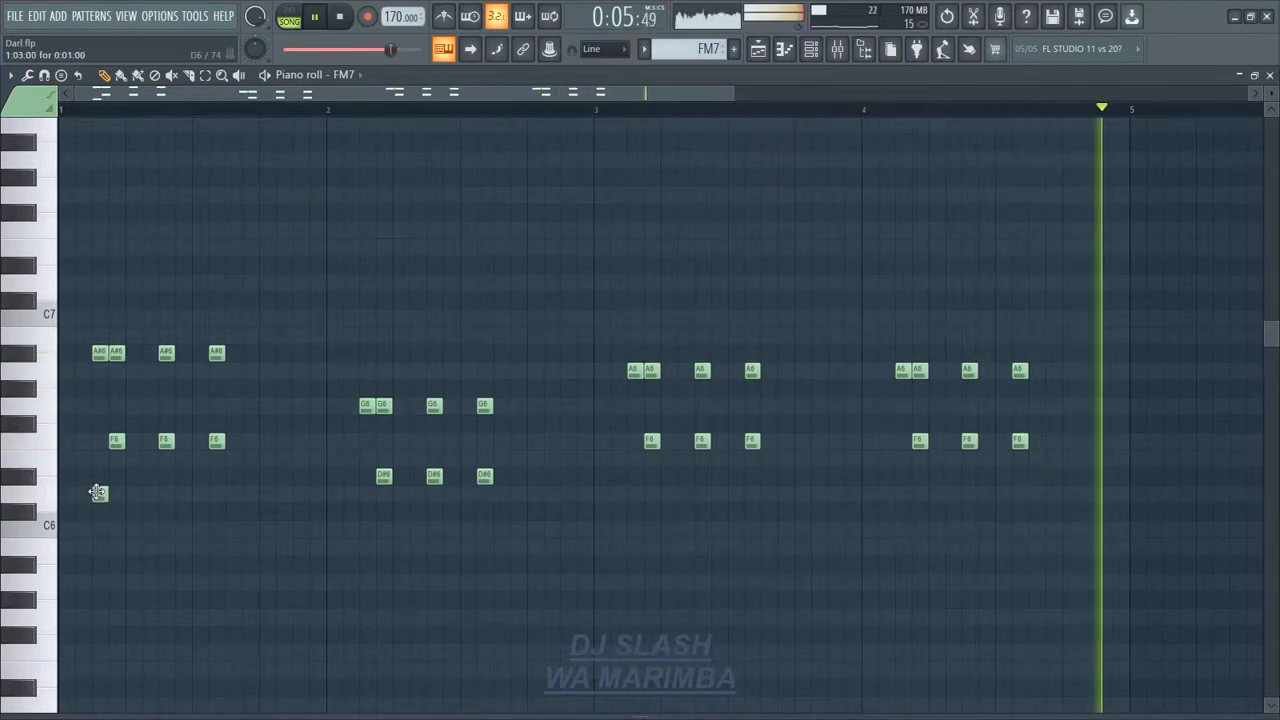
drag(90, 484, 106, 508)
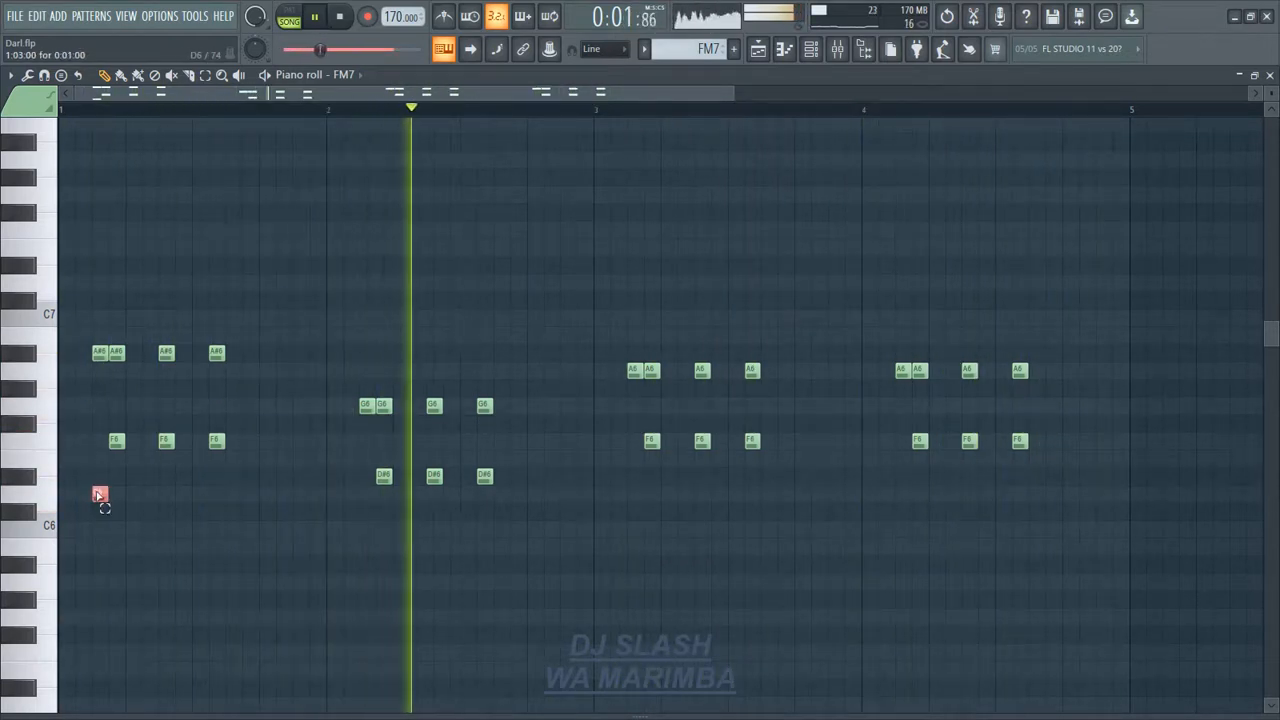
key(ctrl+Up)
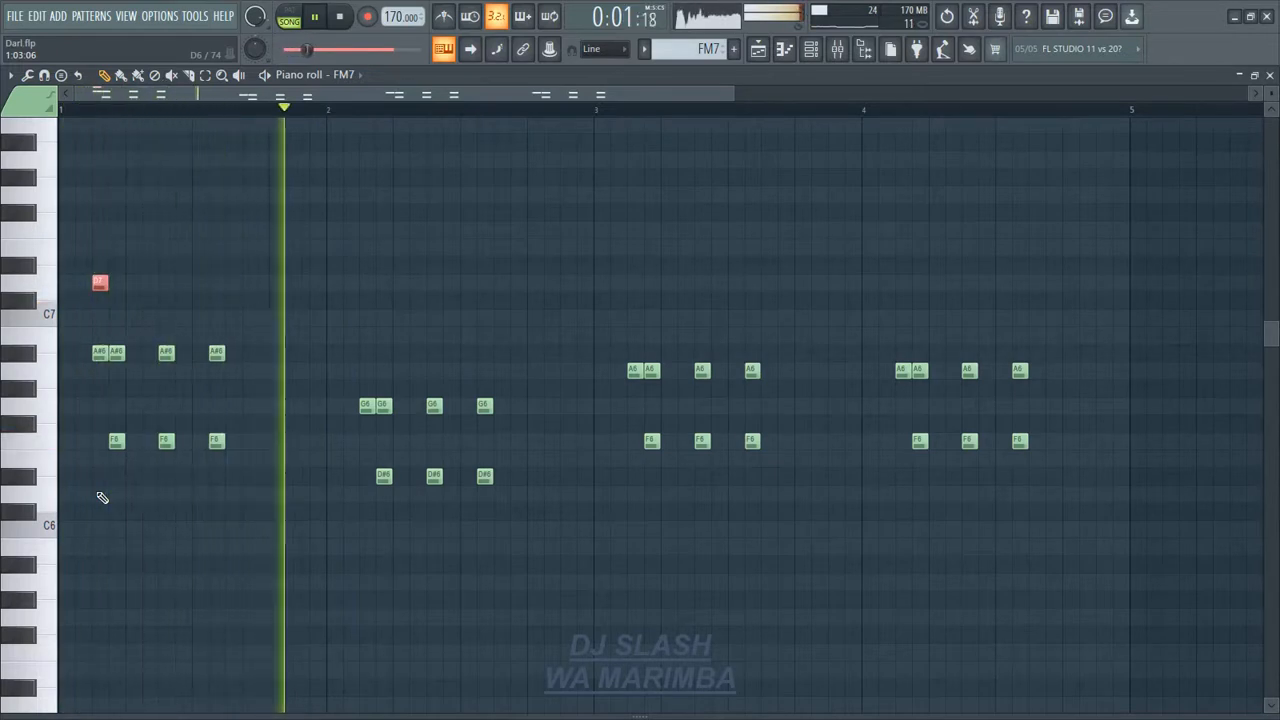
click(166, 283)
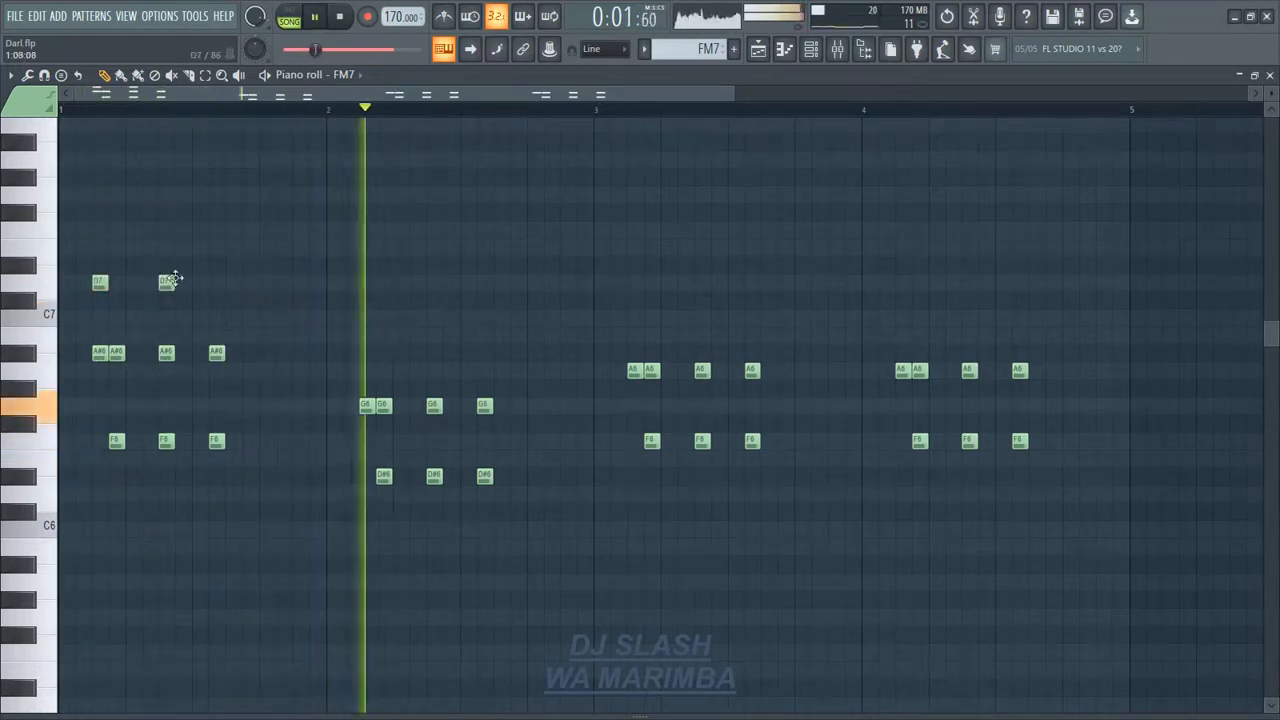
click(215, 285)
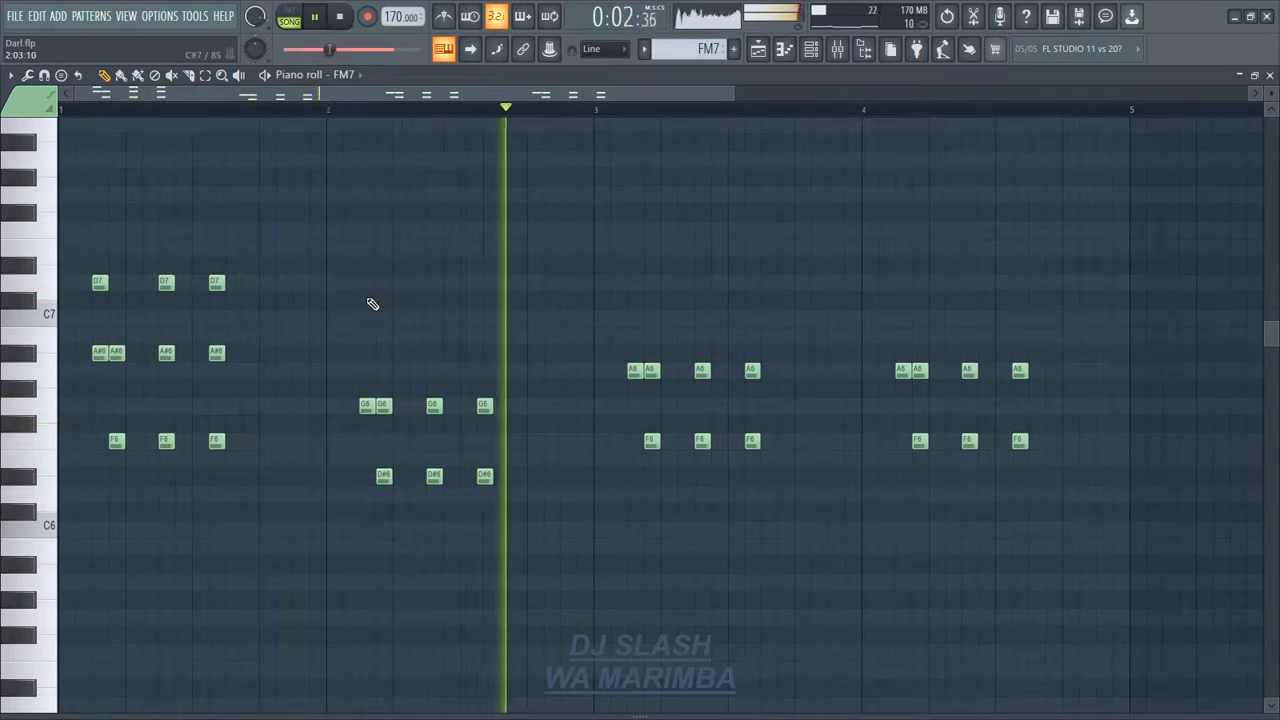
Add three A#6 notes above the G6 notes of the bar 2 chords.
click(366, 351)
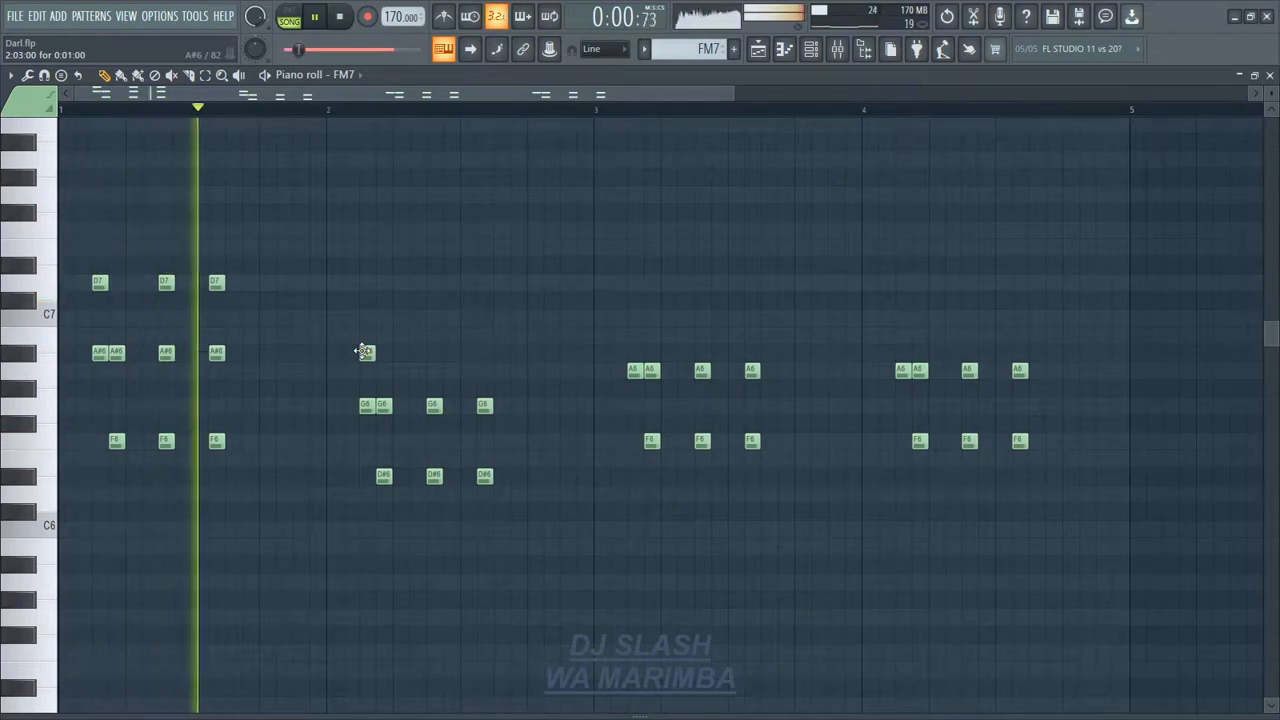
click(434, 352)
click(485, 352)
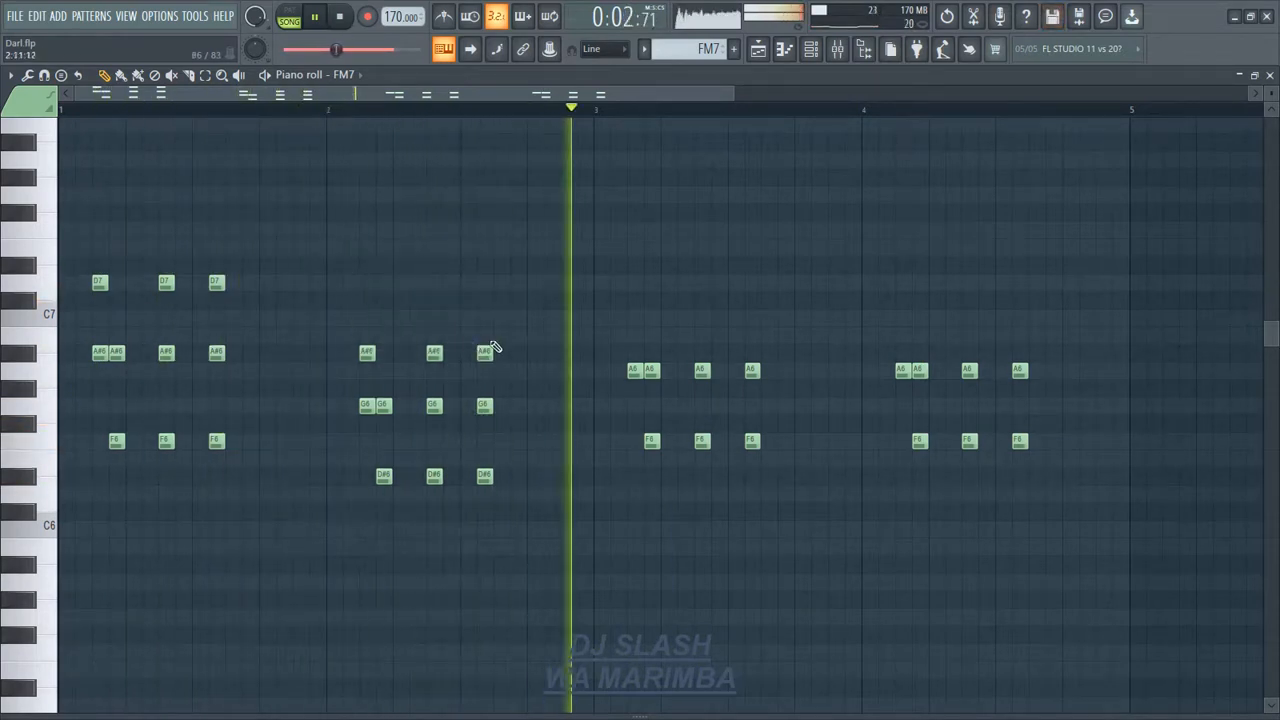
Add three C7 notes above the A6 notes of the chords in each of bars 3 and 4.
click(634, 317)
click(702, 317)
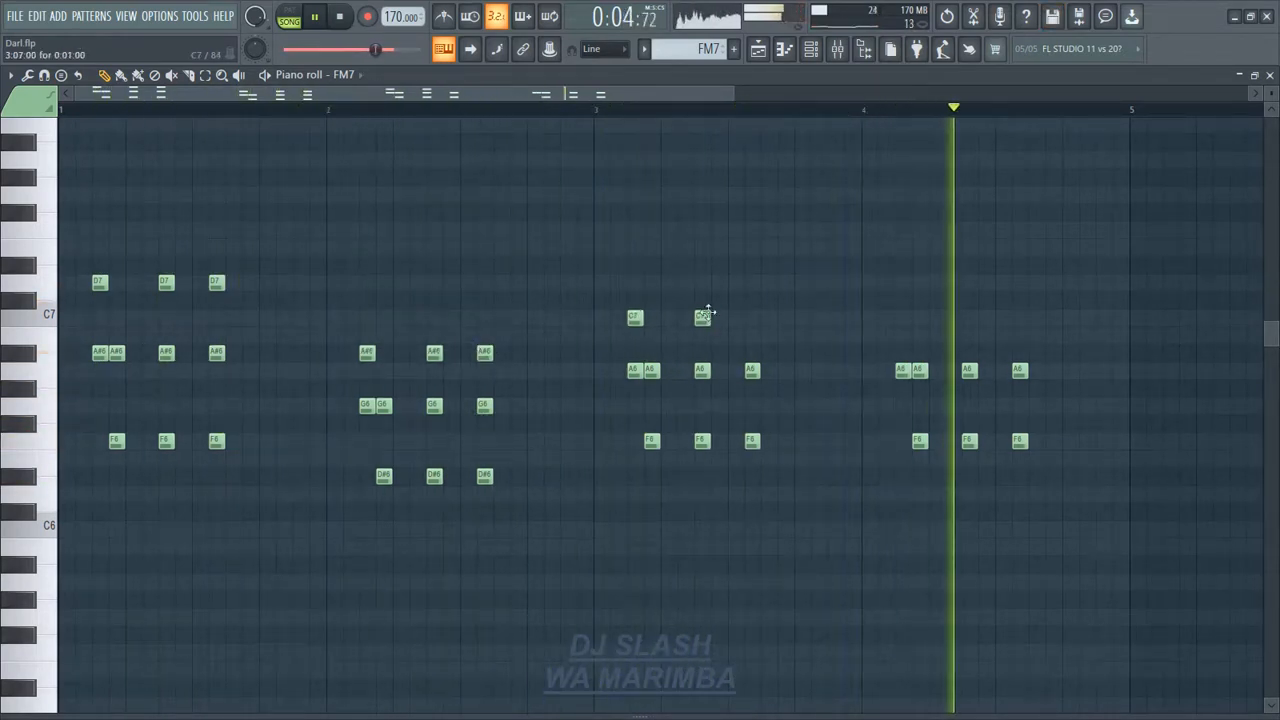
click(752, 317)
click(902, 317)
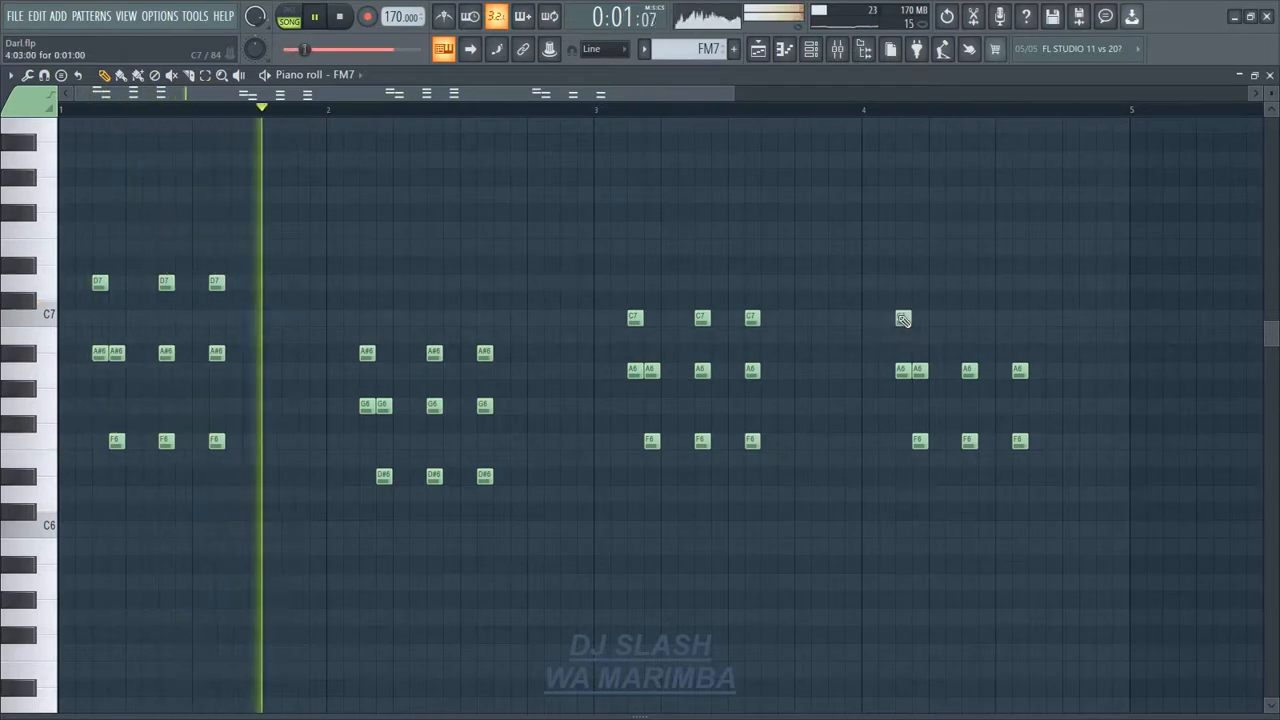
click(969, 317)
click(1019, 317)
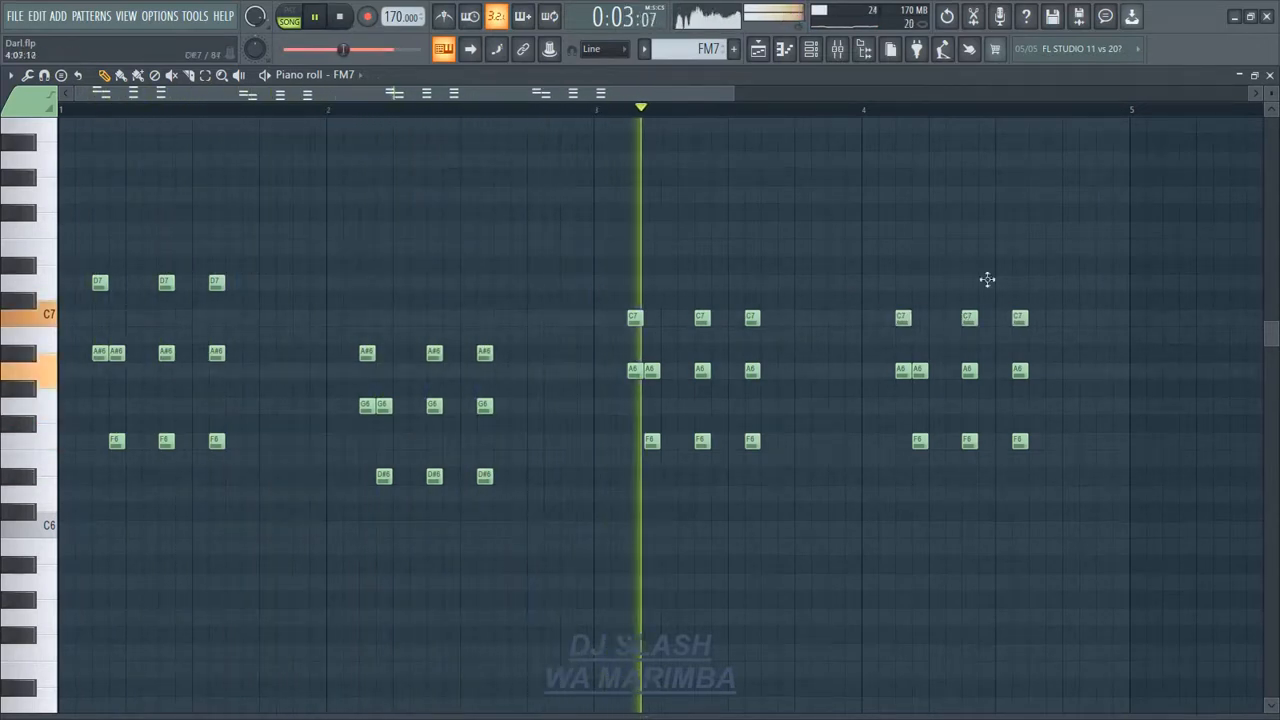
Return to the playlist, unmute Track 12 and mute Track 9.
click(768, 50)
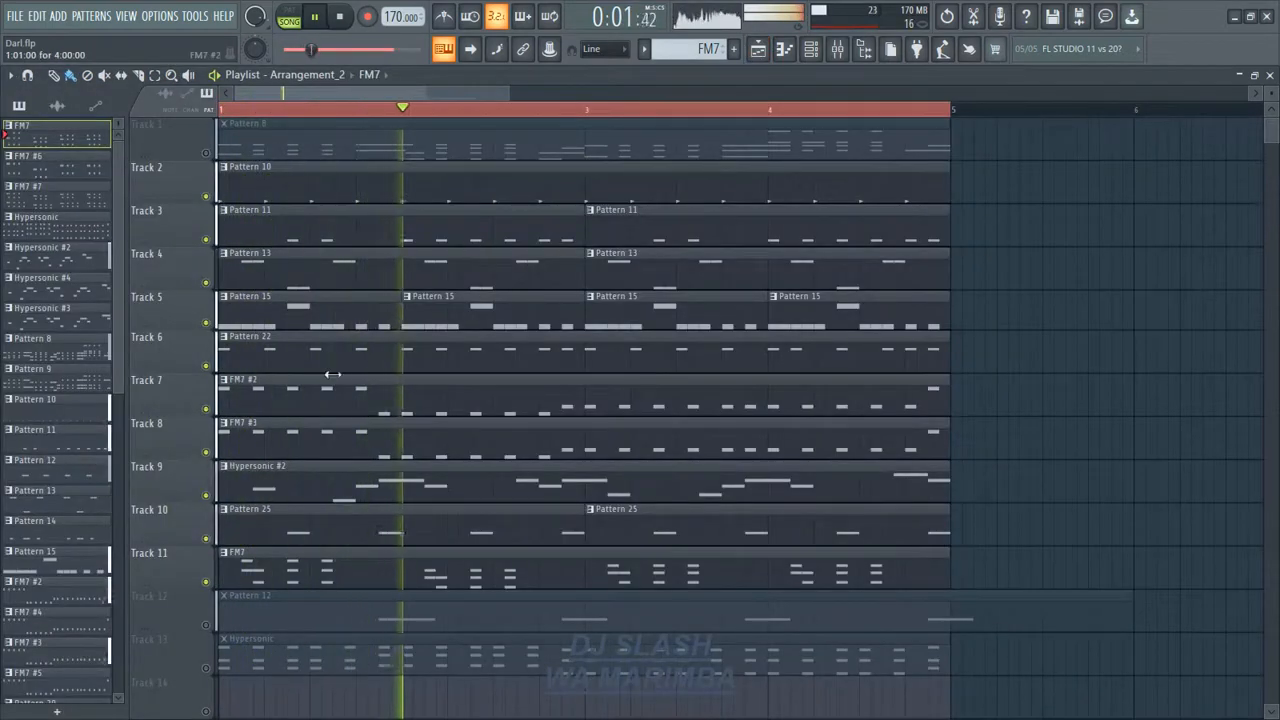
click(214, 625)
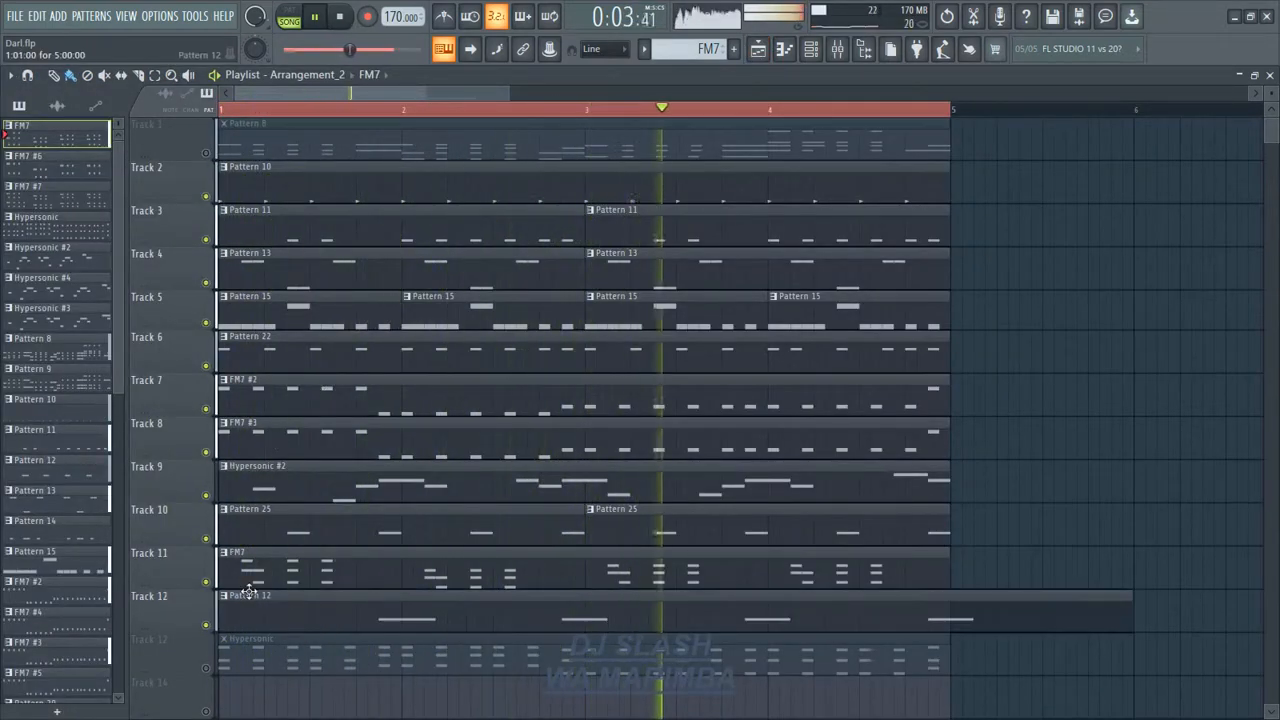
click(206, 496)
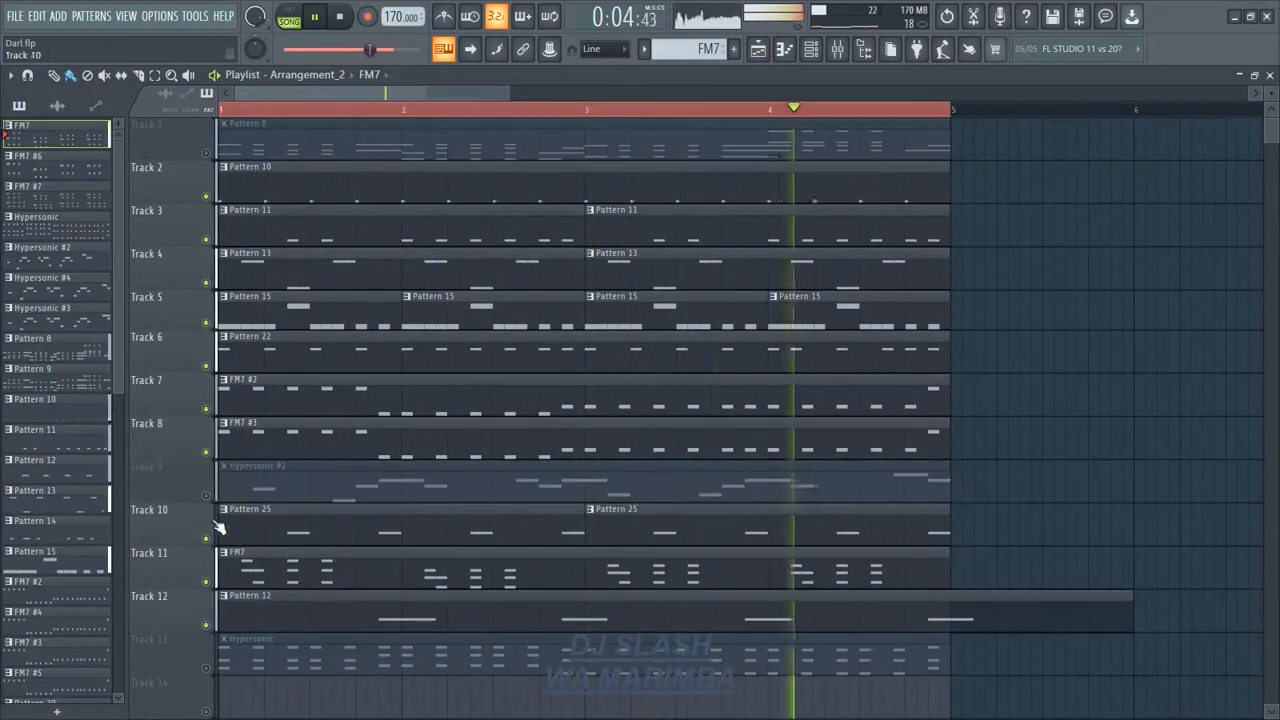
Open Track 12's Pattern 12 in the piano roll and check which channel it uses in the channel rack.
double_click(245, 610)
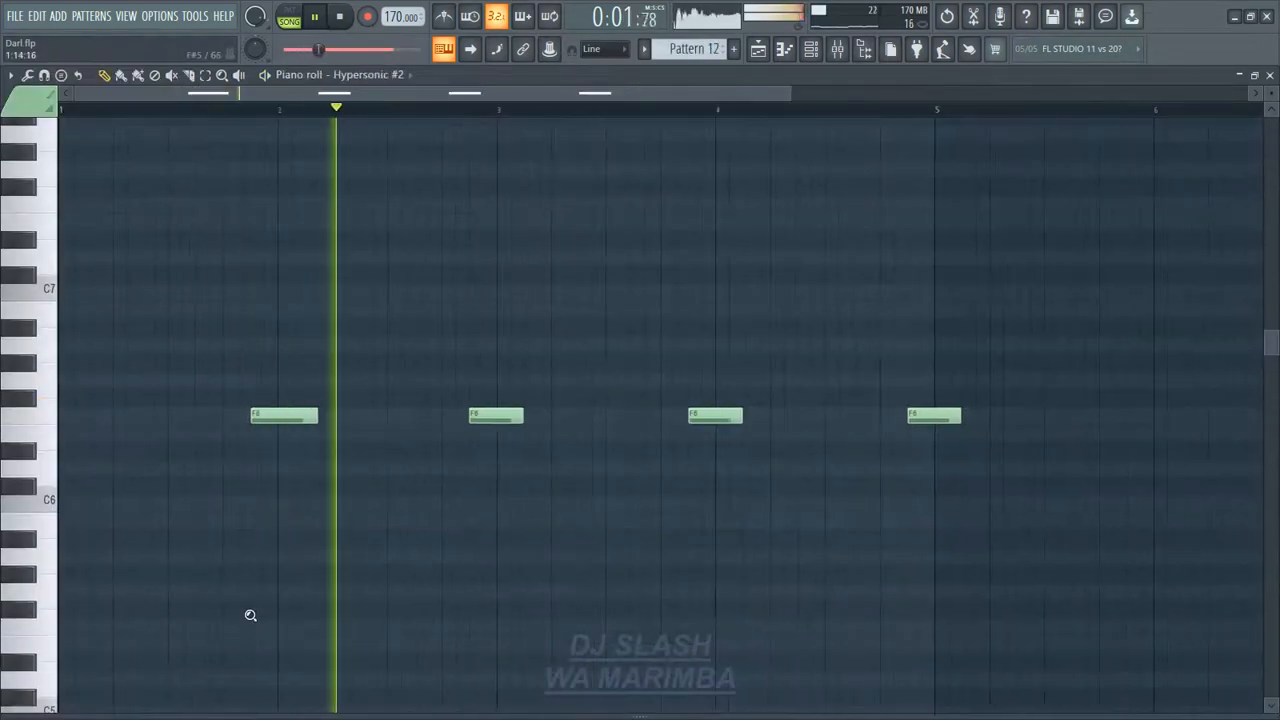
click(818, 49)
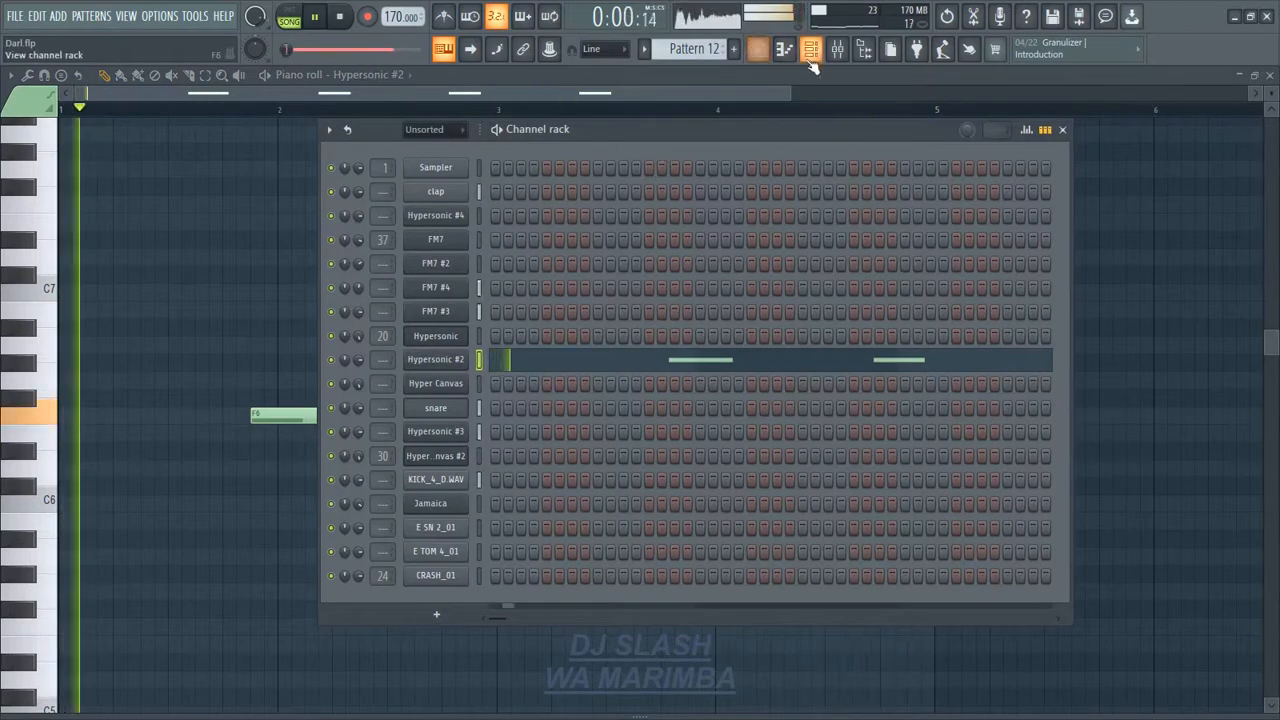
click(812, 58)
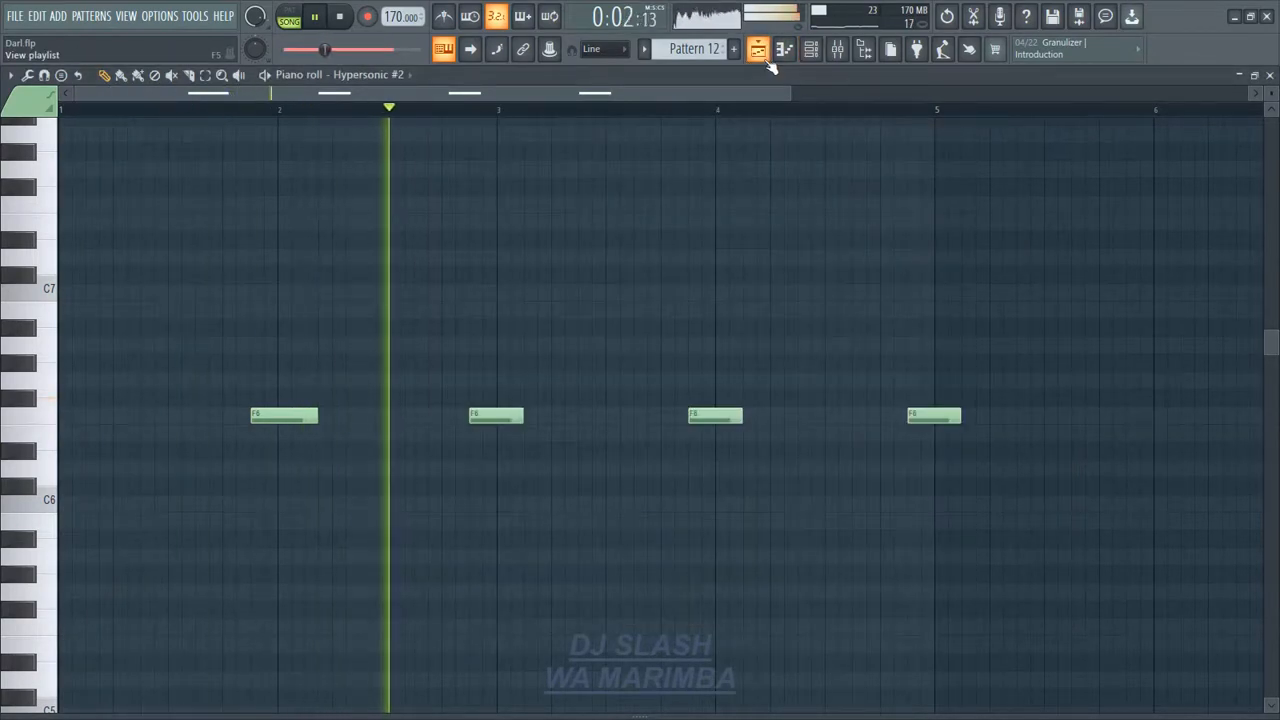
Return to the playlist and unmute Track 13.
click(767, 59)
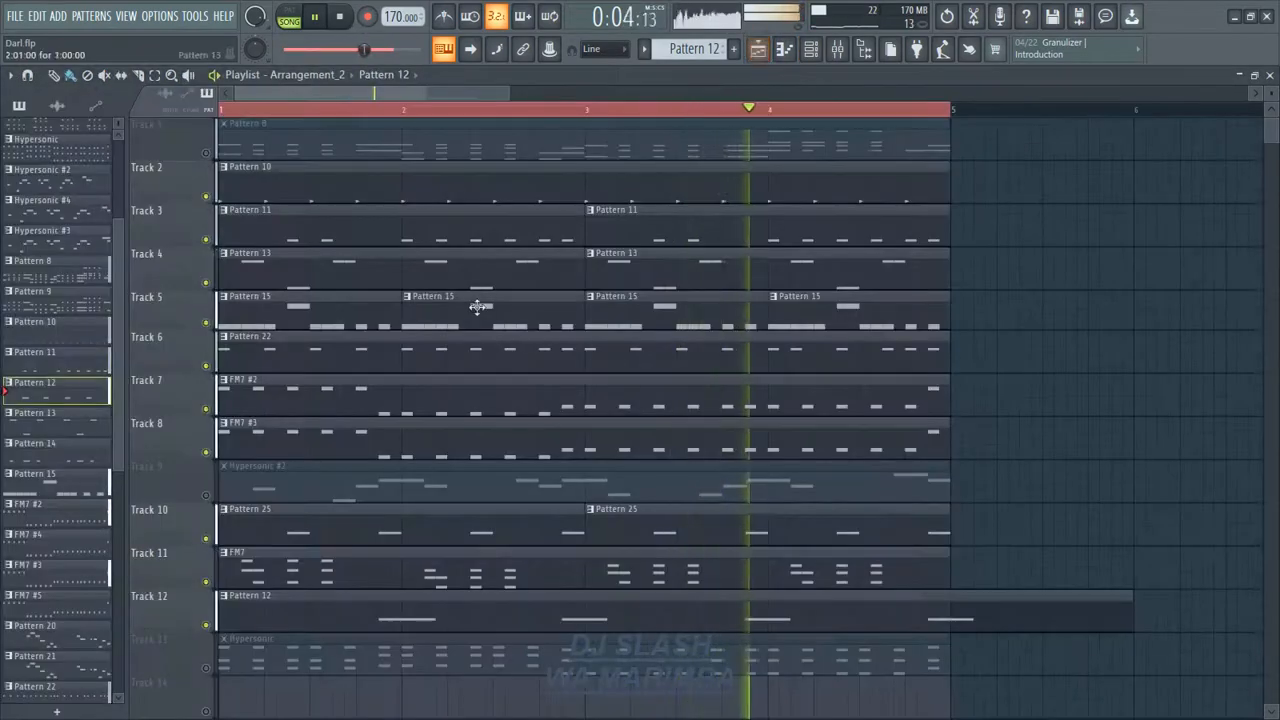
click(206, 668)
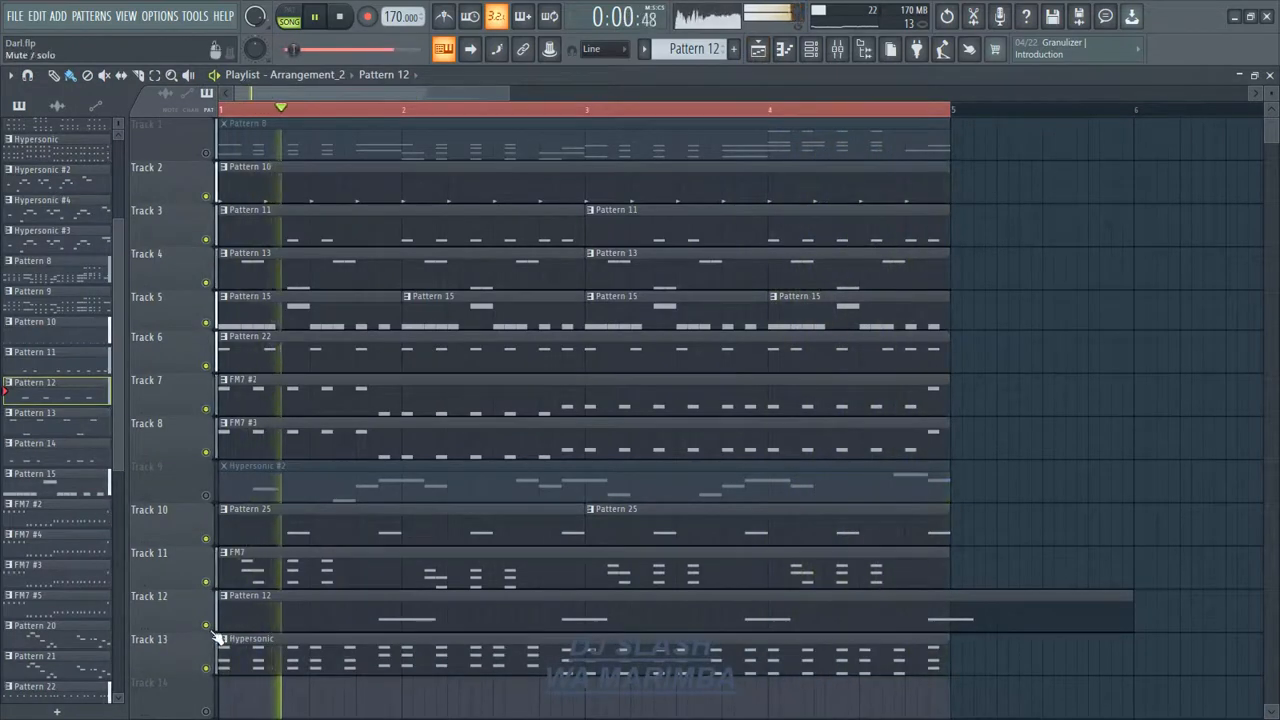
Mute Track 12 and solo Track 13 in the playlist.
click(210, 628)
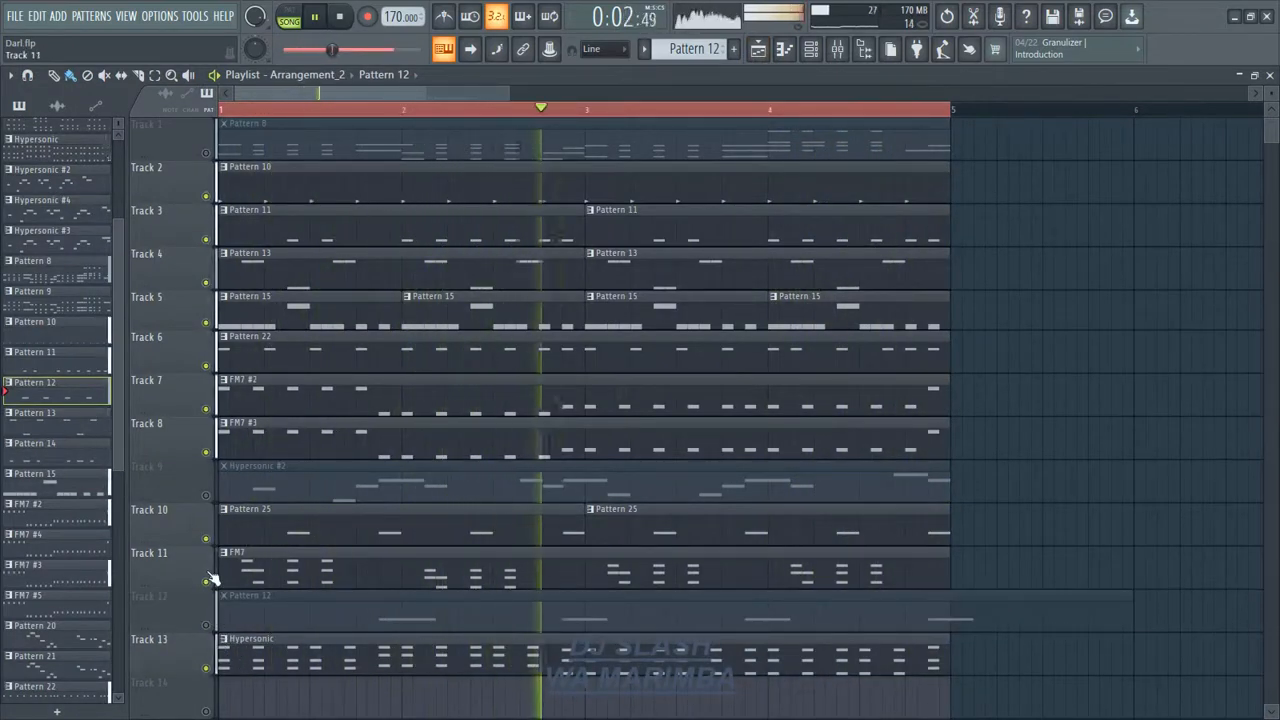
right_click(208, 670)
Open Track 13's Hypersonic pattern in the piano roll and check its Hypersonic instrument from the channel rack.
double_click(240, 662)
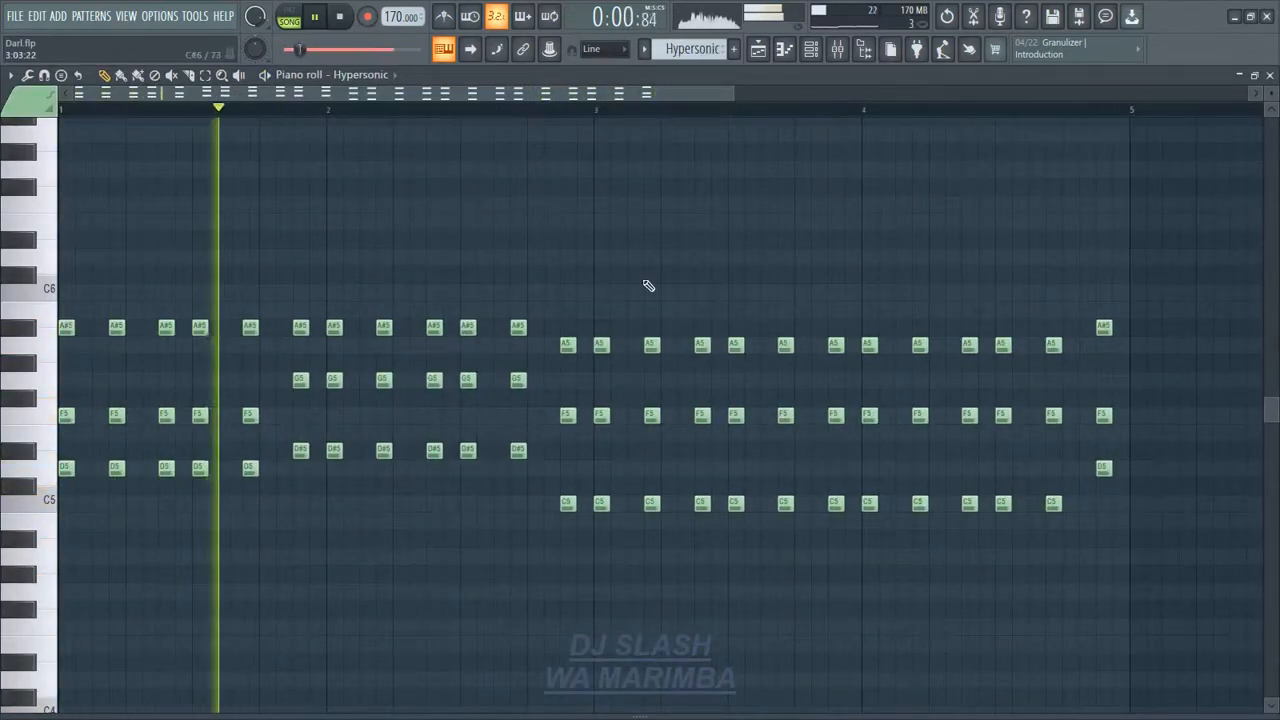
click(809, 52)
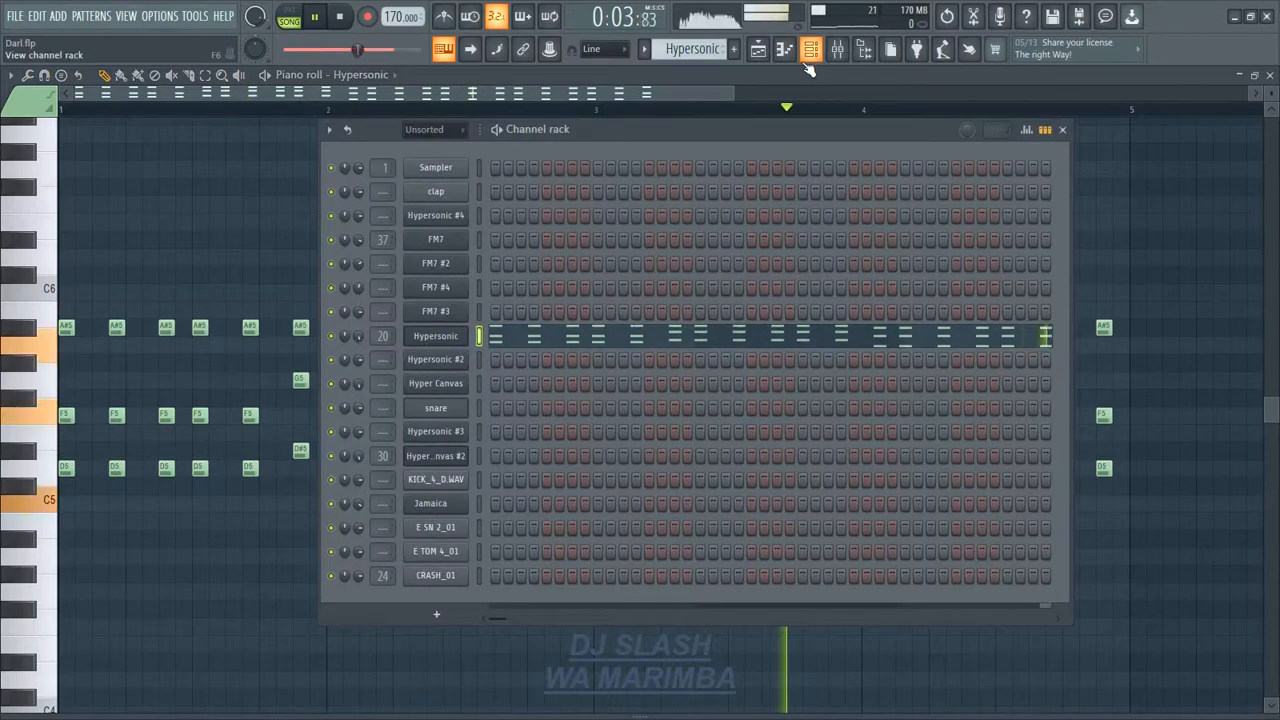
click(450, 336)
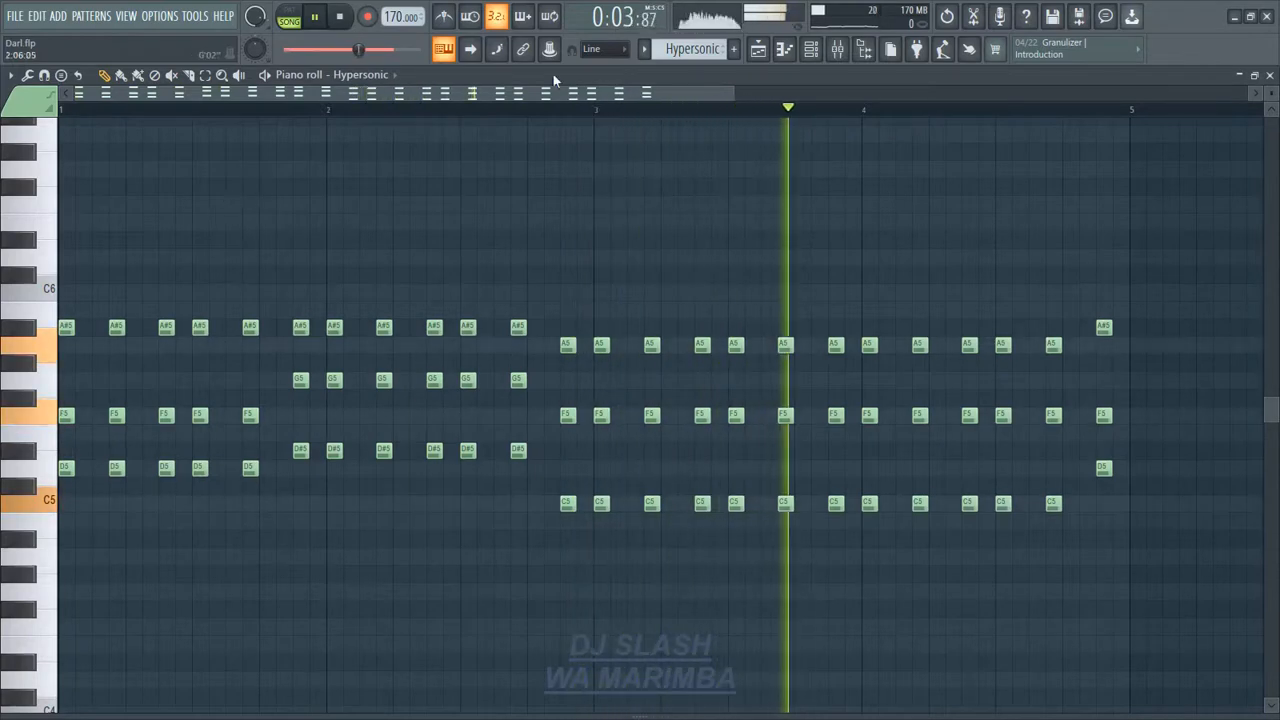
click(810, 50)
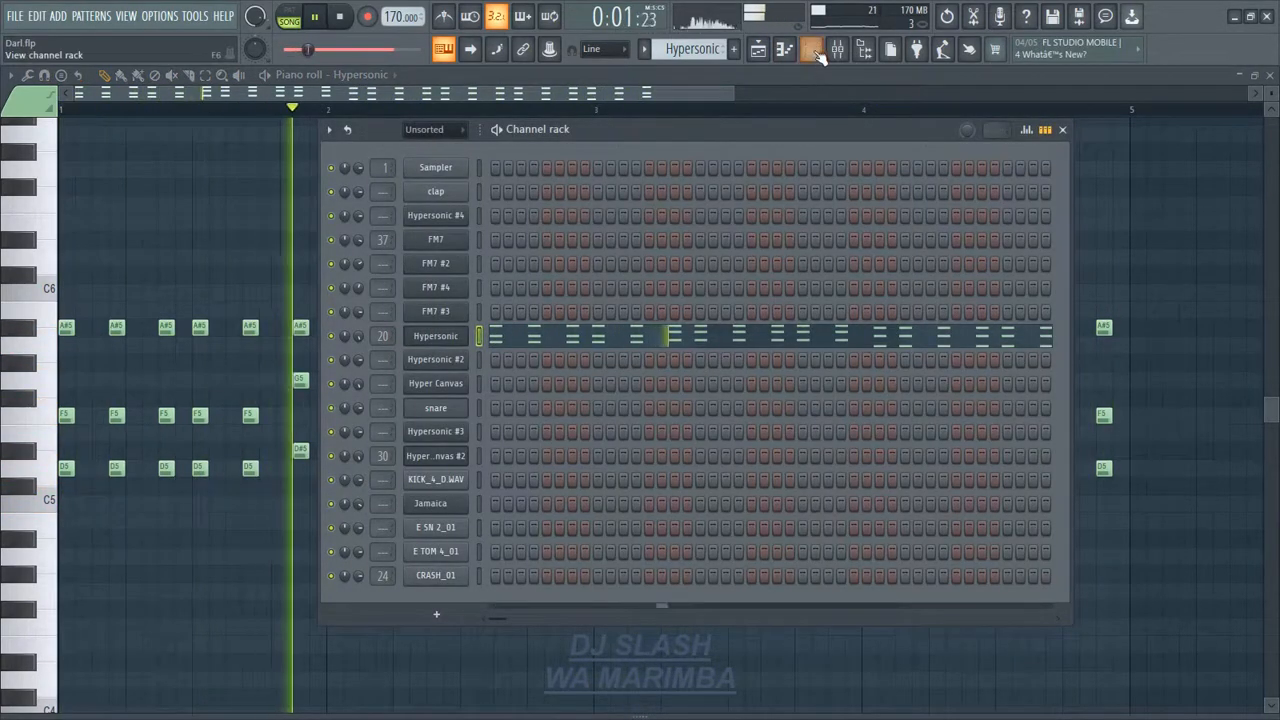
Return to the playlist, take Track 13 out of solo and mute Tracks 12 and 13.
click(783, 52)
click(768, 54)
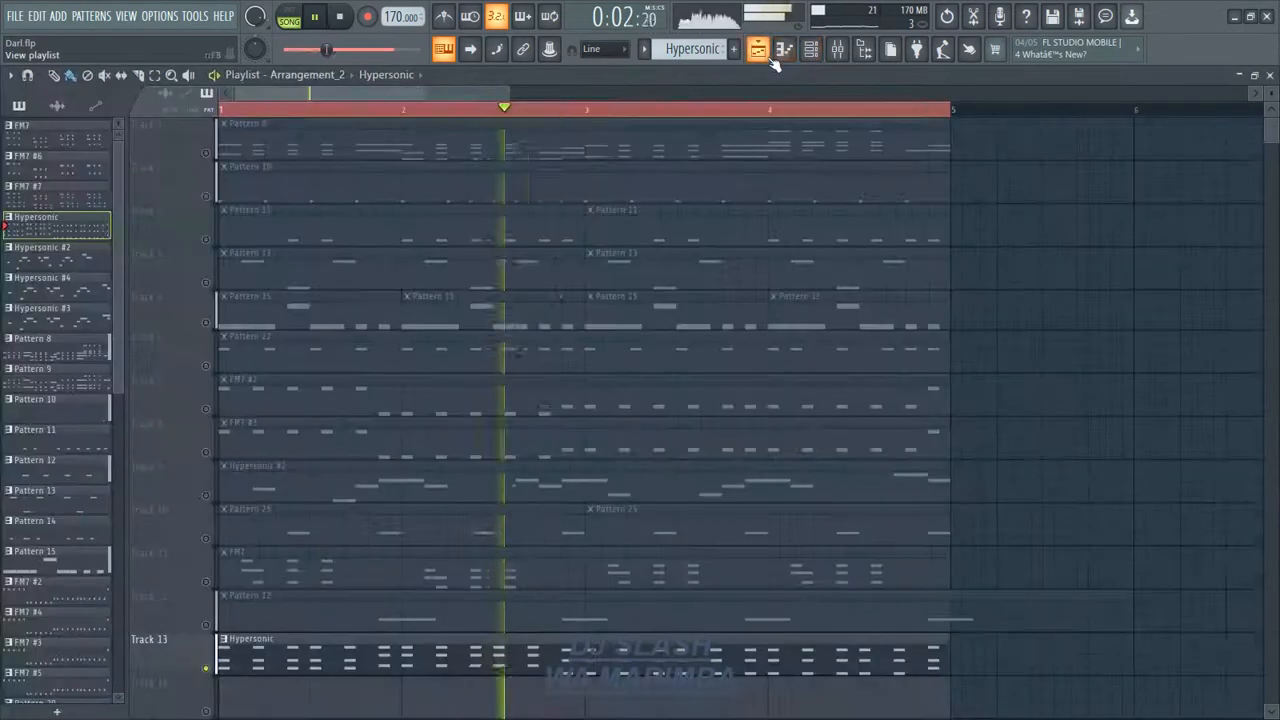
right_click(206, 666)
click(206, 626)
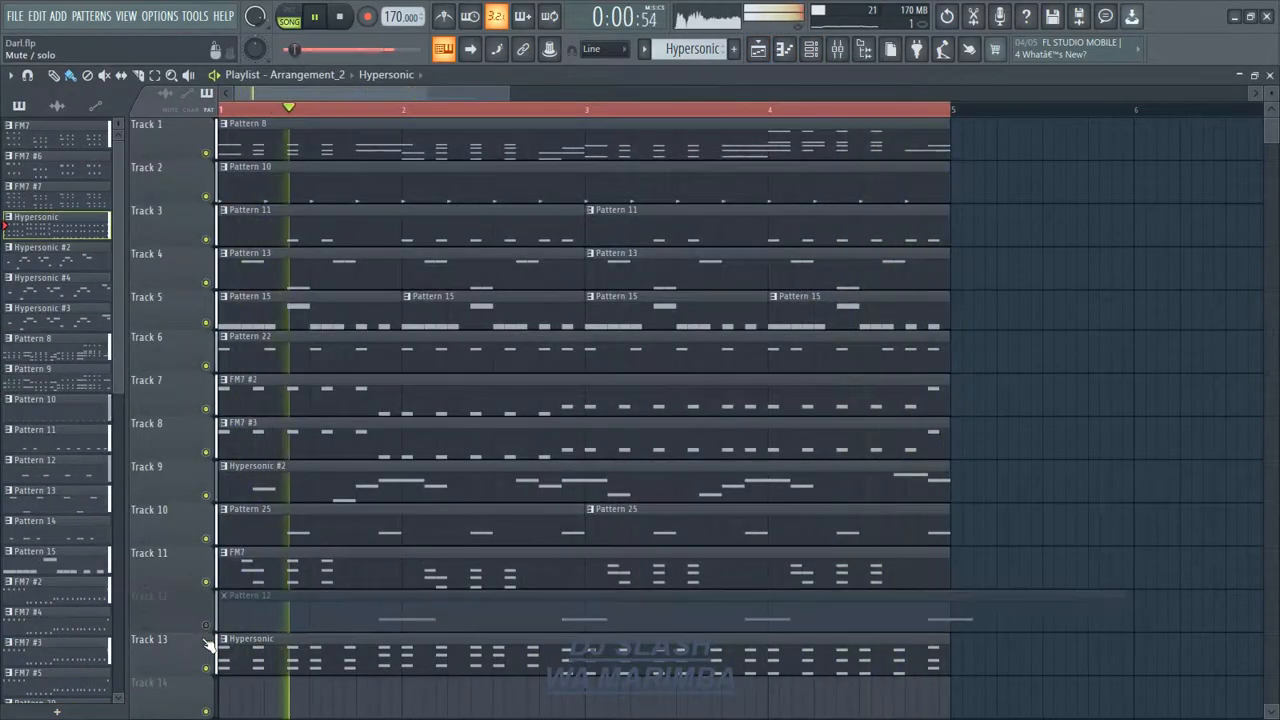
click(206, 668)
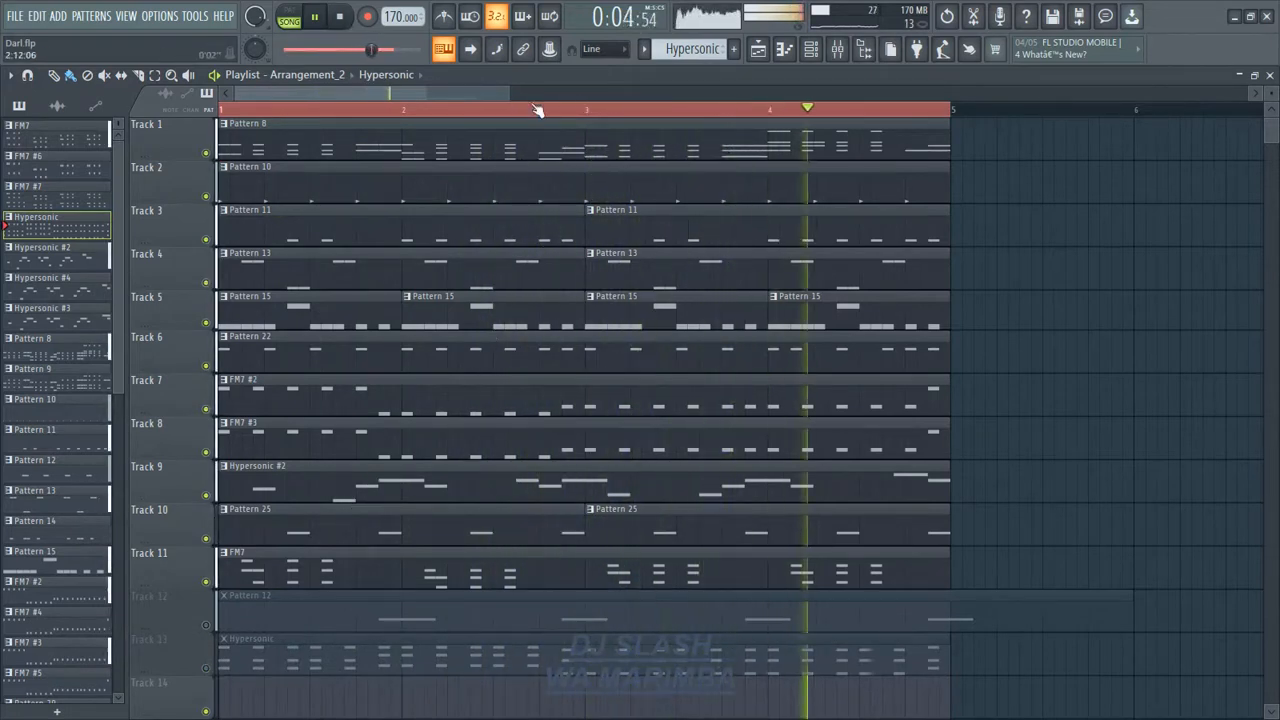
scroll(528, 85, down, 2)
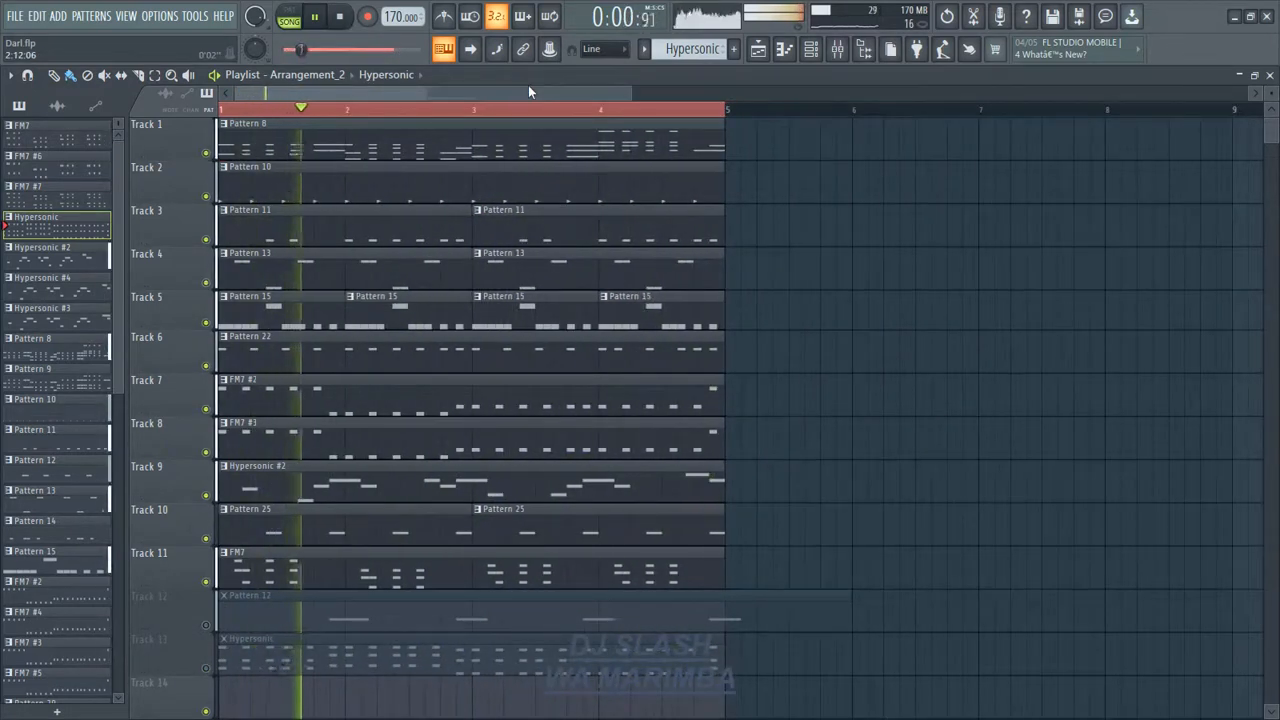